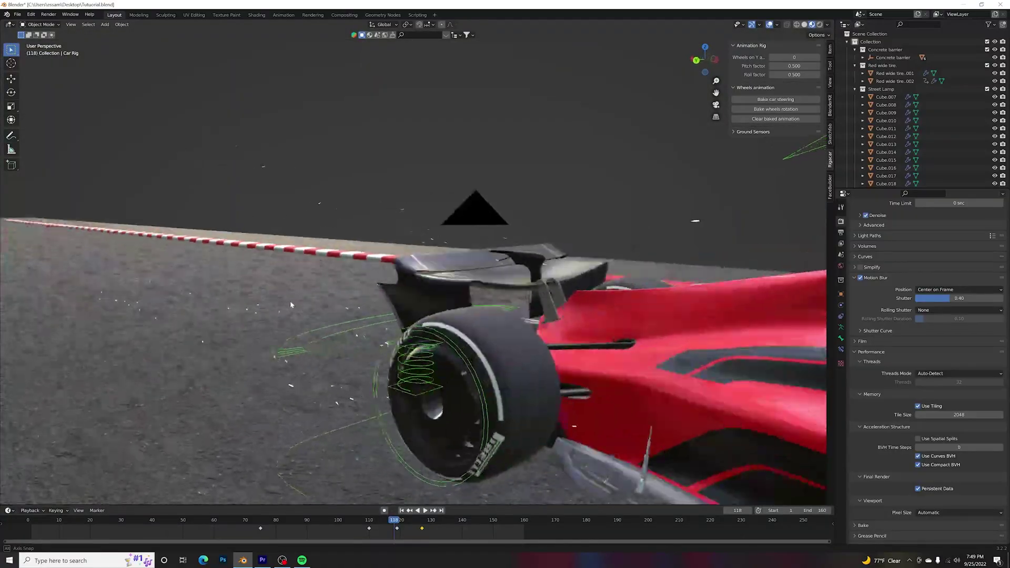
Step: Orbit around the finished race car in Solid shading to inspect it from the rear
middle_click_drag(291, 306, 373, 293)
left_click(804, 25)
mouse_move(435, 304)
middle_mouse_down()
mouse_move(636, 319)
mouse_move(658, 305)
middle_mouse_up()
scroll(633, 316, "down", 4)
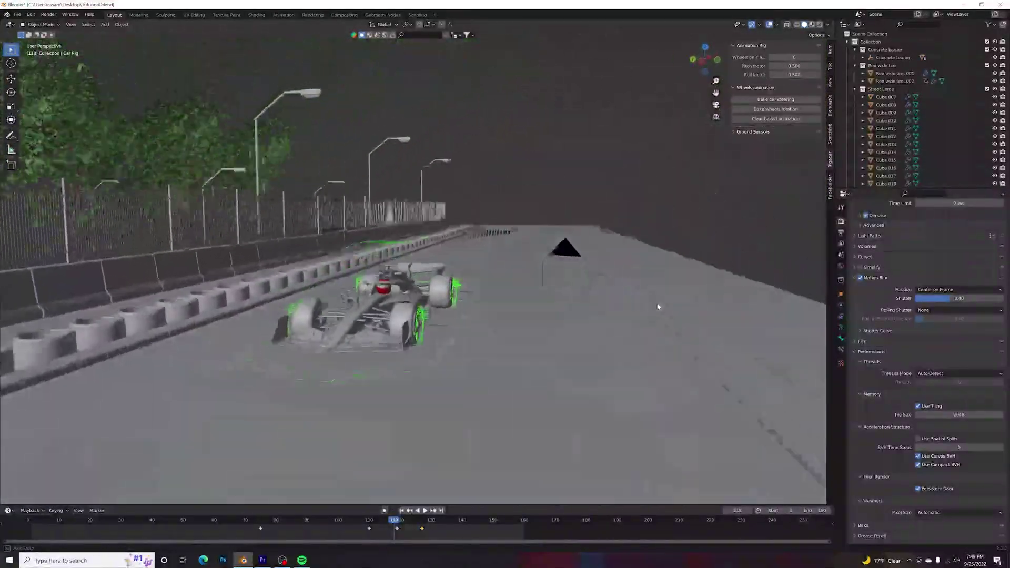
scroll(659, 304, "up", 6)
Step: View through the scene camera, play the animation in Rendered shading and scrub around frame 114
left_click(716, 105)
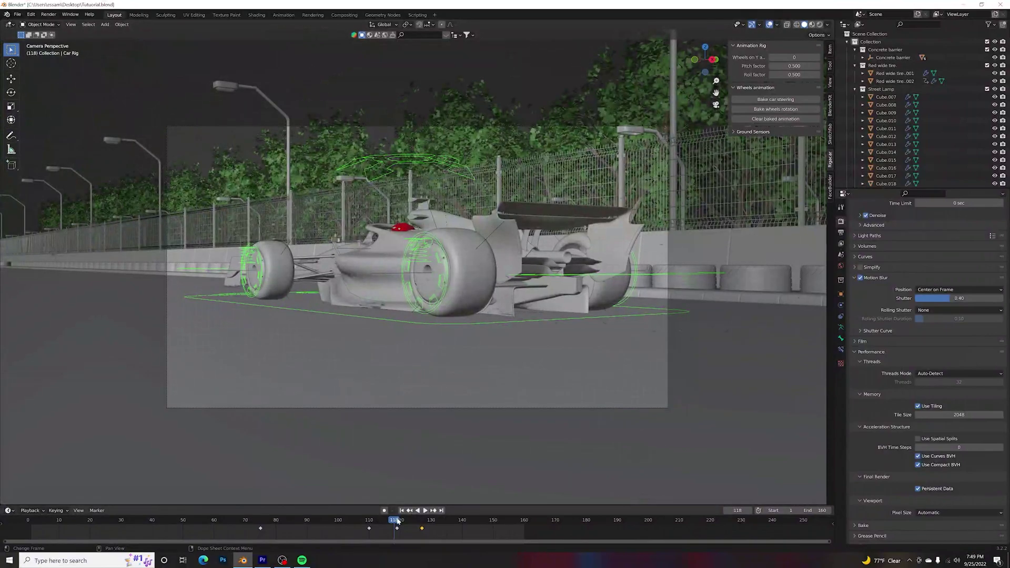
key("space")
key("space")
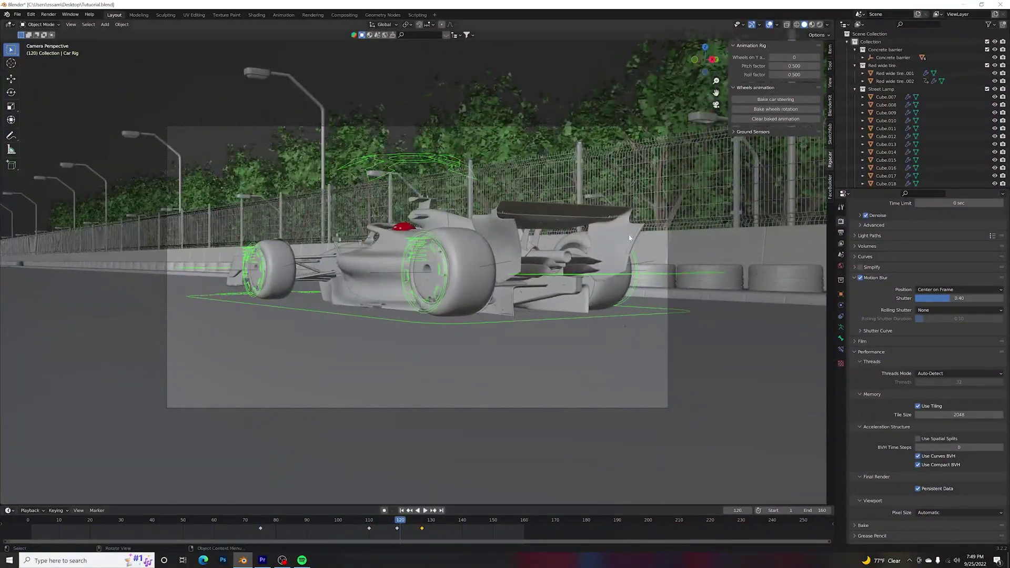
left_click(819, 26)
left_click_drag(392, 522, 379, 522)
key("space")
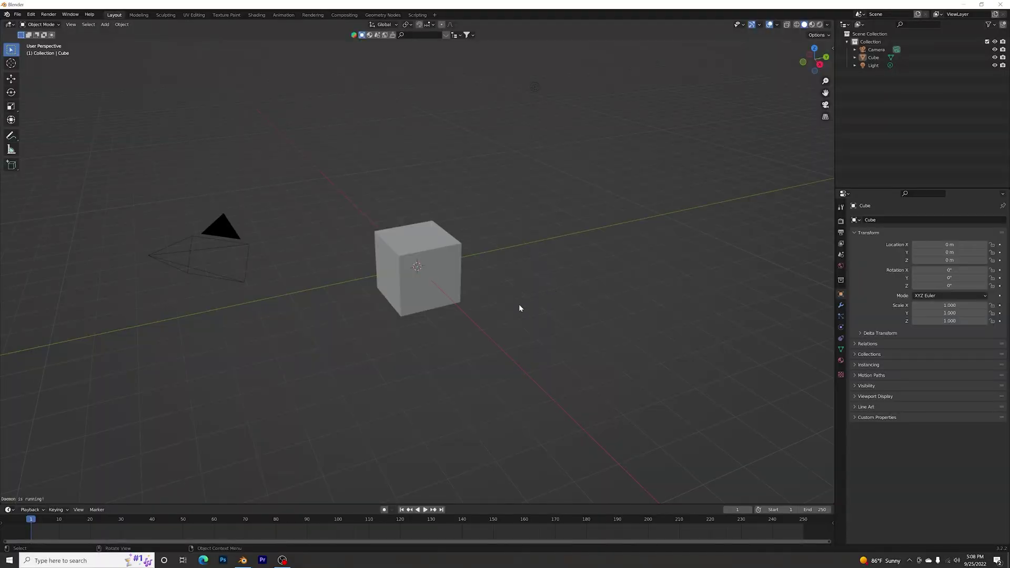
Step: Select and delete the default cube, camera and light
mouse_move(514, 329)
middle_mouse_down()
mouse_move(512, 315)
mouse_move(514, 325)
middle_mouse_up()
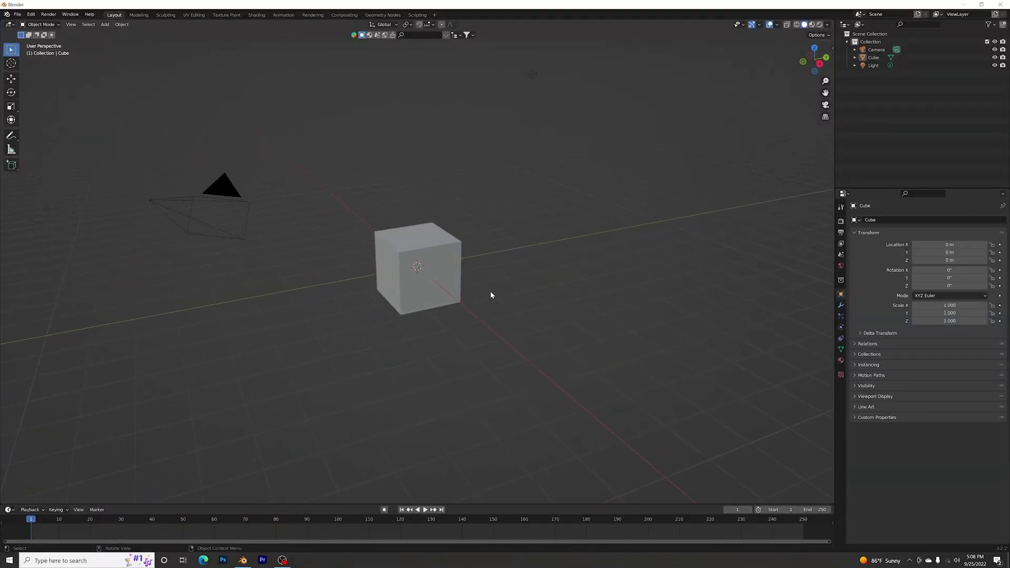
key("a")
key("Delete")
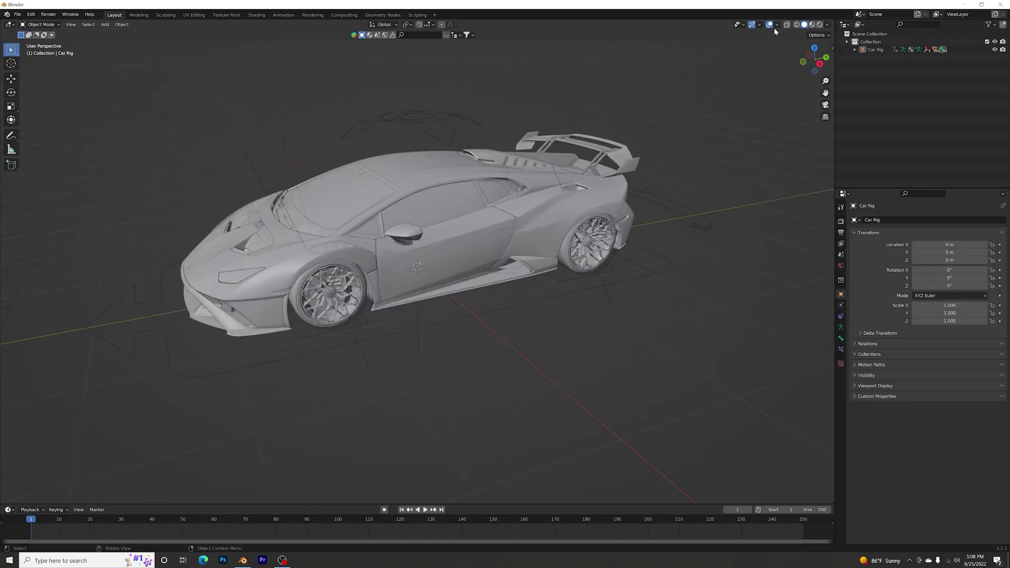
left_click(812, 25)
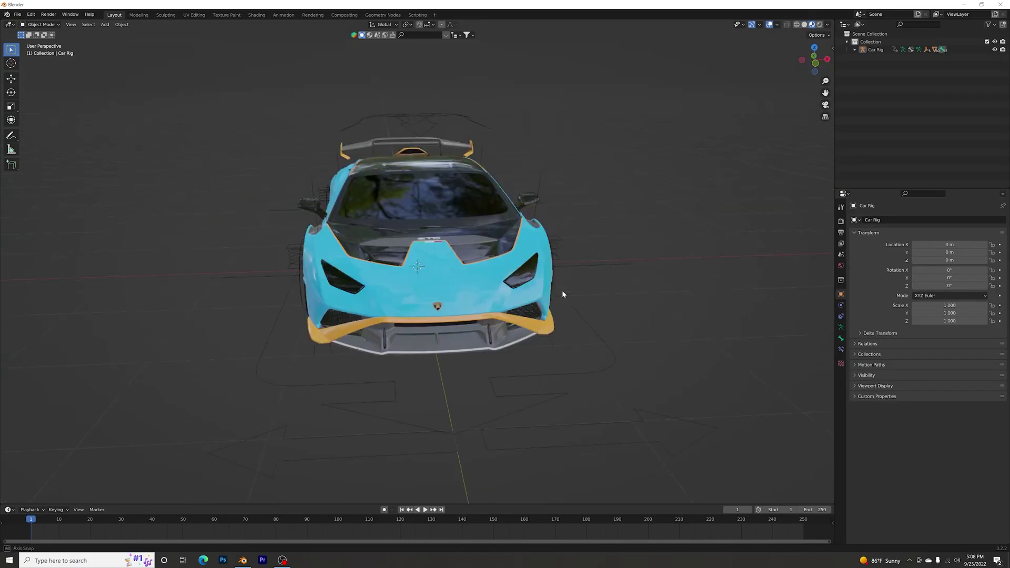
middle_click_drag(562, 290, 526, 289)
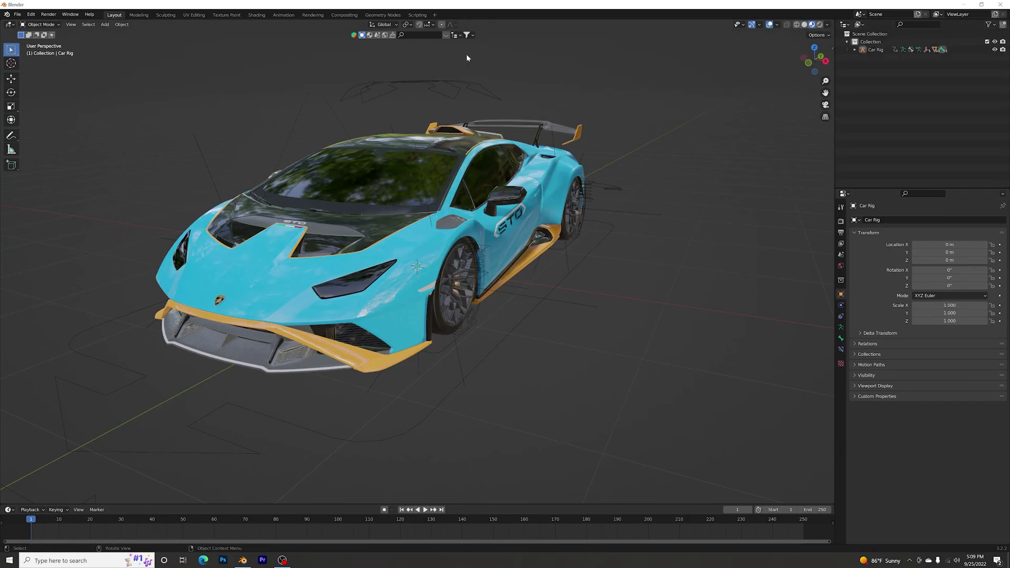
left_click(415, 83)
mouse_move(554, 197)
middle_mouse_down()
mouse_move(575, 207)
mouse_move(539, 212)
mouse_move(549, 212)
middle_mouse_up()
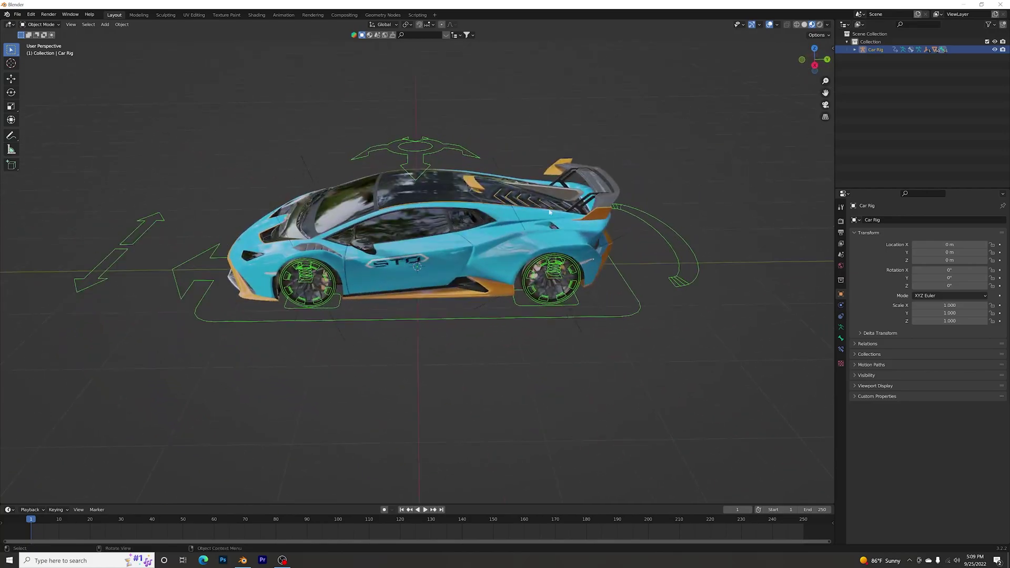
middle_click_drag(485, 197, 486, 188)
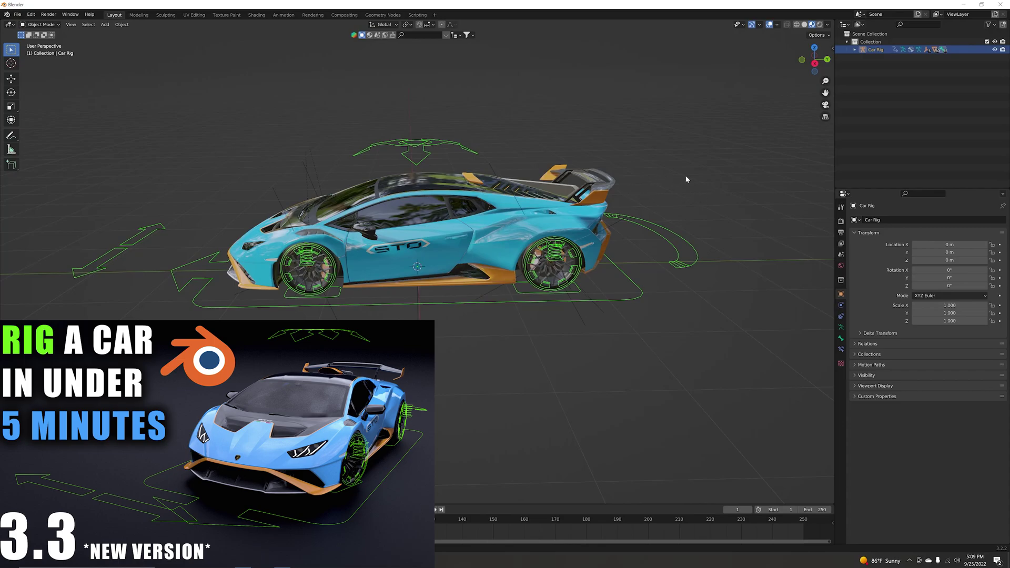
middle_click_drag(426, 227, 491, 223)
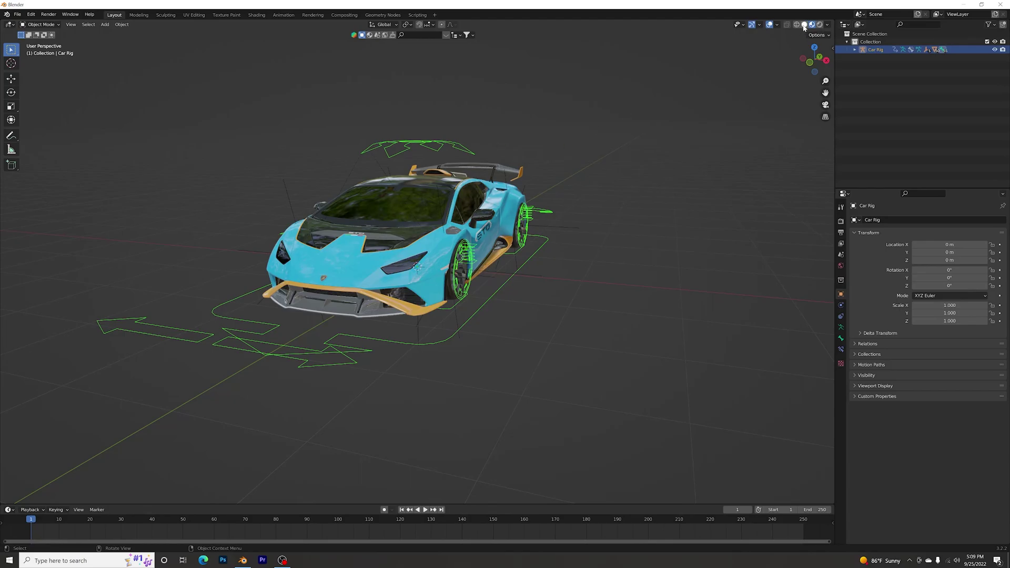
left_click(602, 264)
scroll(438, 284, "up", 3)
middle_click_drag(415, 280, 626, 253)
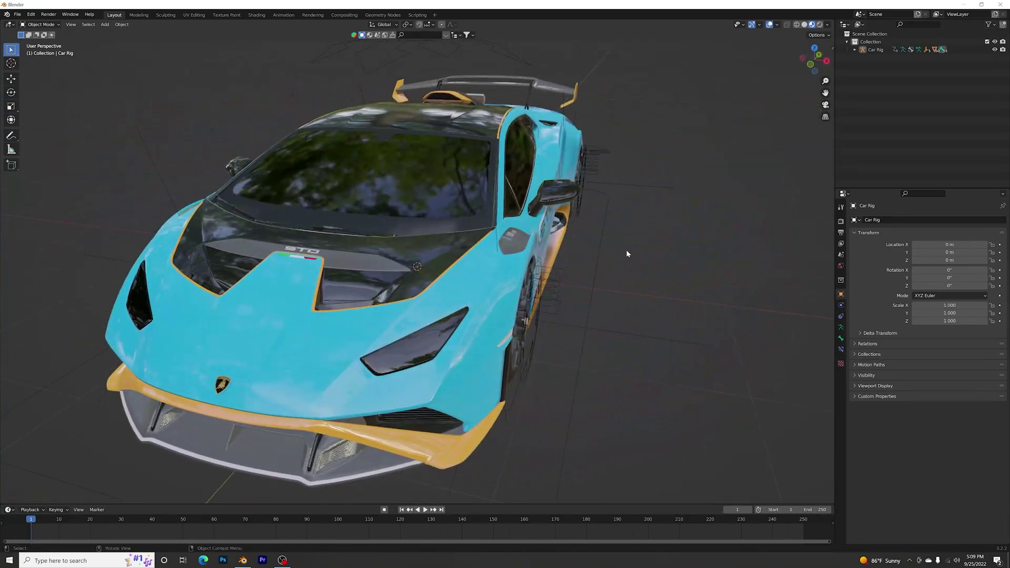
scroll(627, 254, "down", 4)
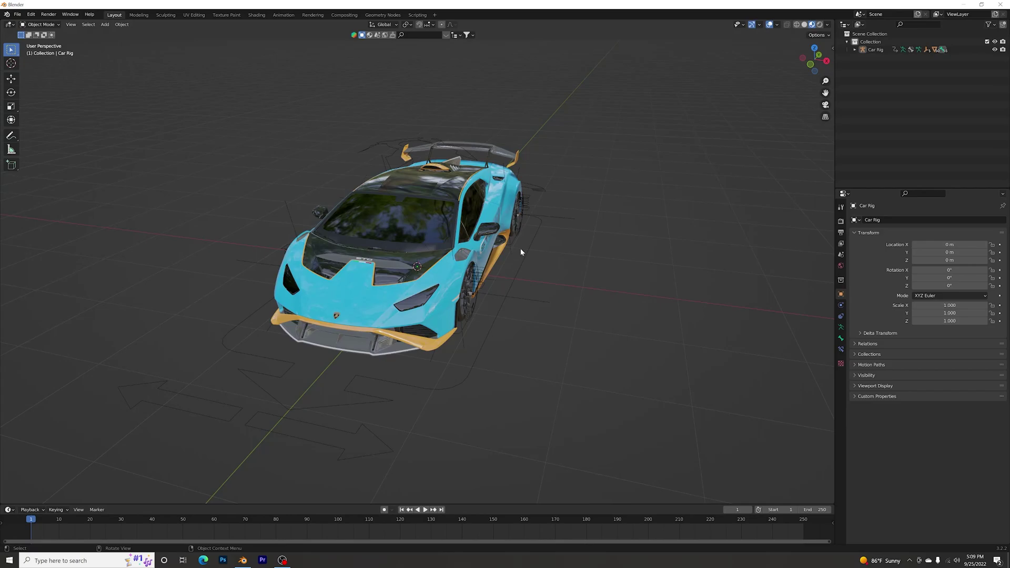
middle_click_drag(520, 251, 573, 237)
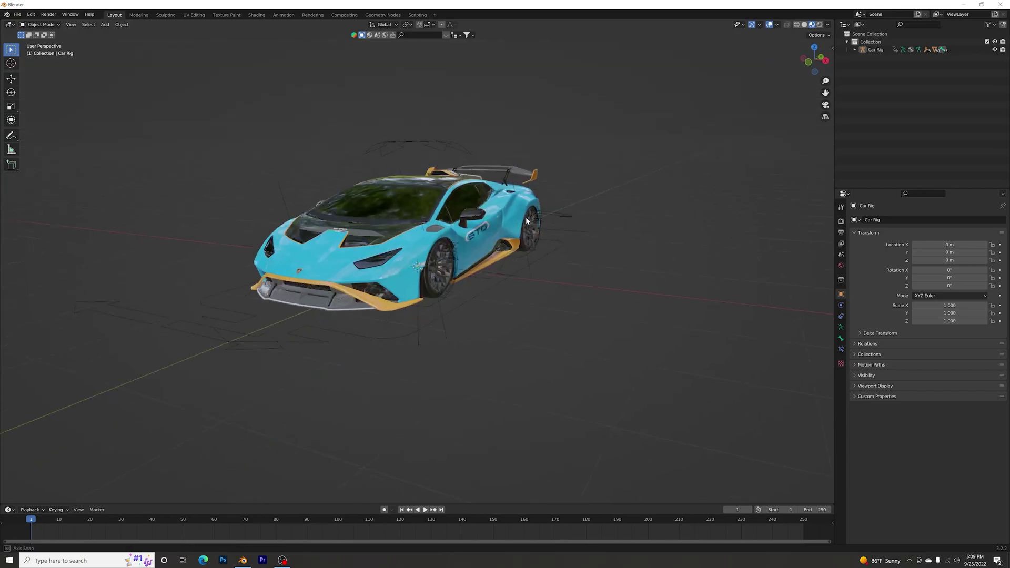
left_click(804, 25)
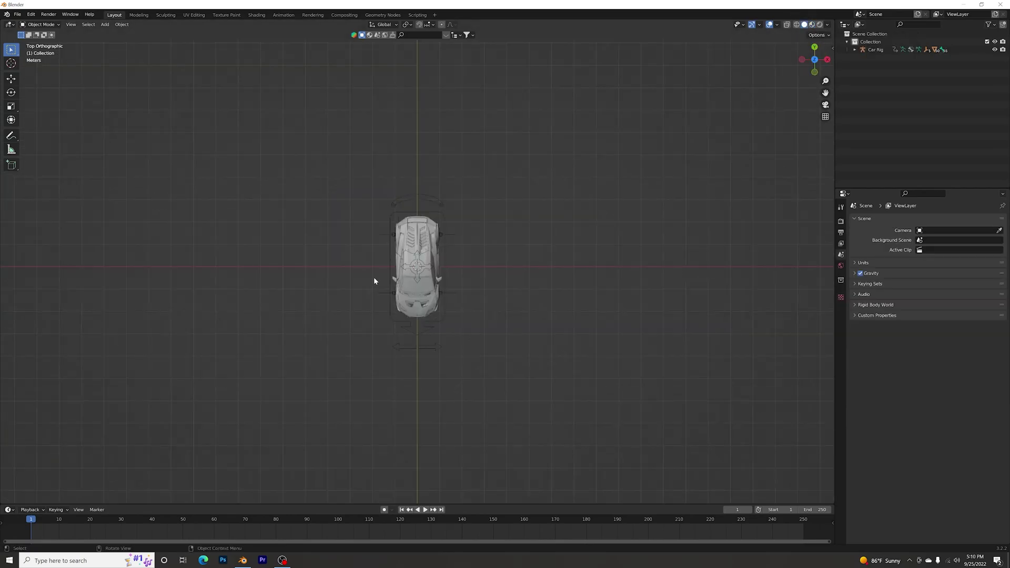
Step: Add a plane, scale it to about 11.3 and stretch it to about 19.96 along Y
key("shift+a")
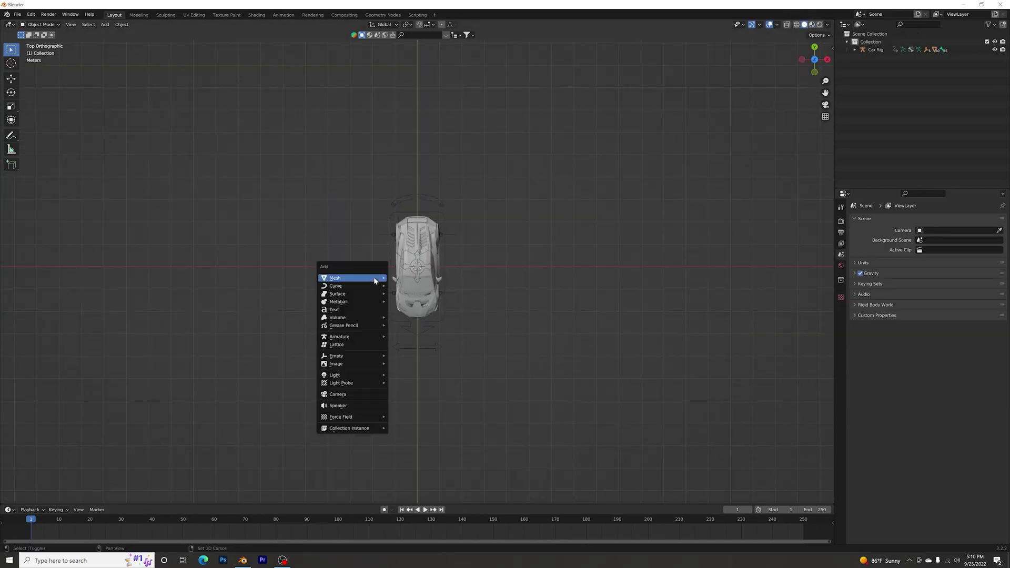
mouse_move(373, 276)
left_click(418, 278)
key("s")
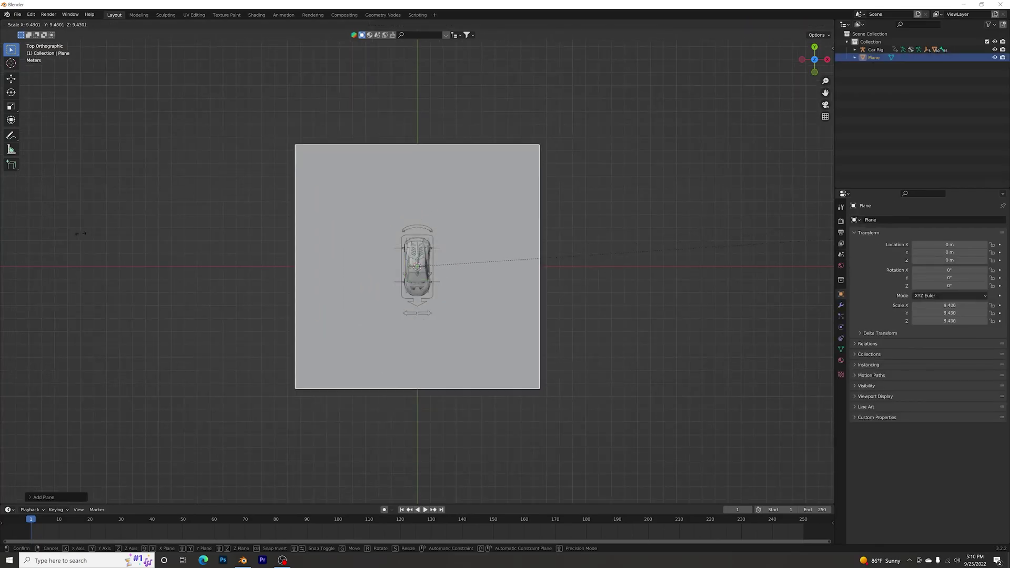
left_click(180, 231)
key("s")
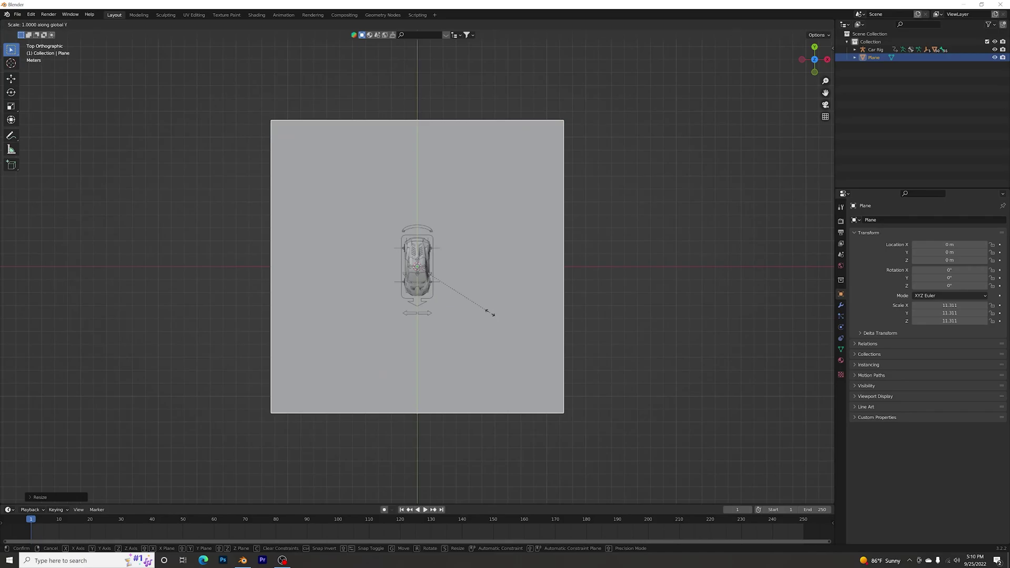
key("y")
left_click(618, 286)
Step: Orbit to a low side-on view of the plane and car, then bring up the Add menu
middle_click_drag(618, 286, 435, 230)
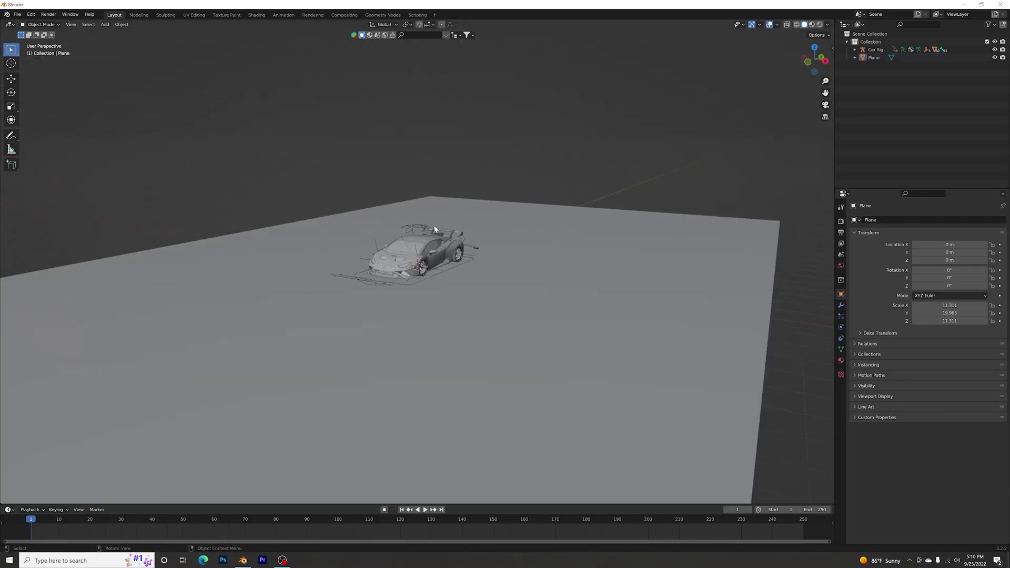
left_click(815, 48)
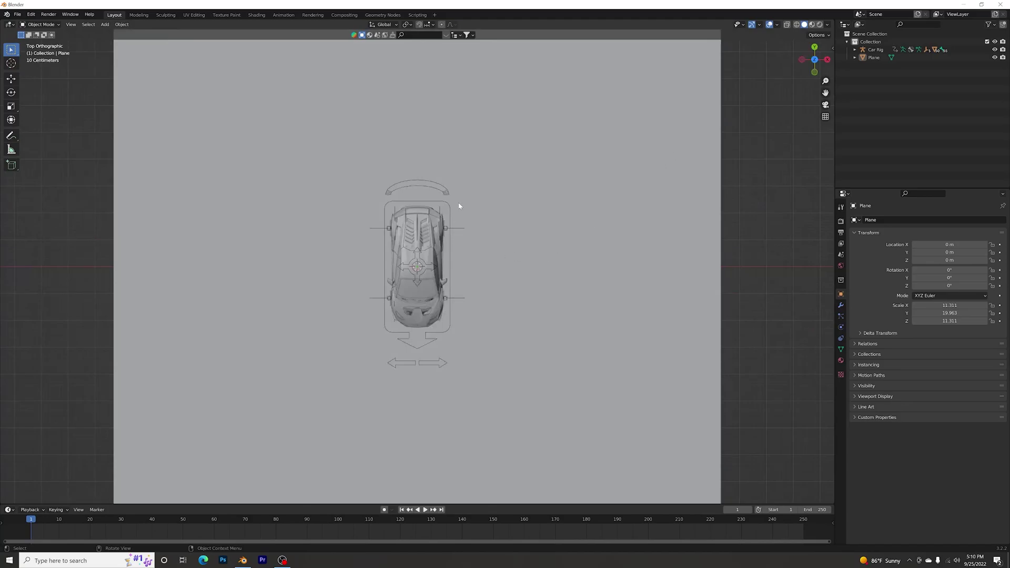
middle_click_drag(571, 288, 519, 206)
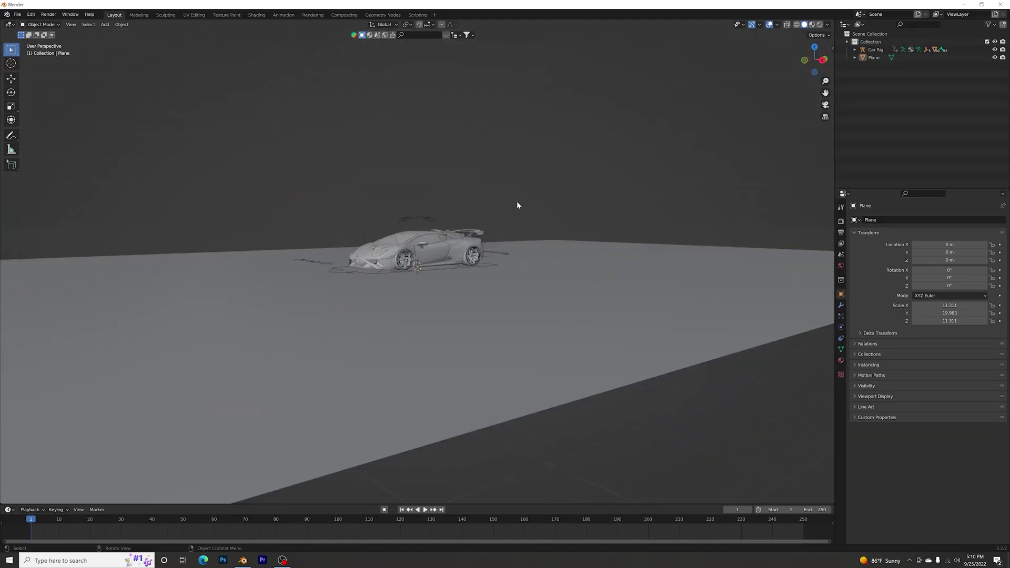
key("shift+a")
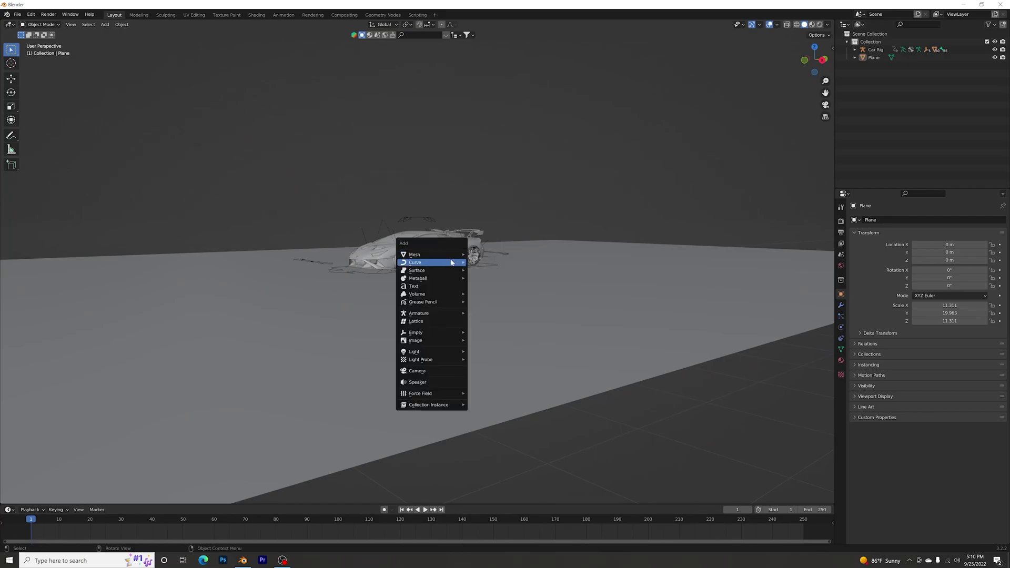
Step: Add a NURBS path and rotate it −90° on Z in top view
mouse_move(455, 262)
left_click(483, 297)
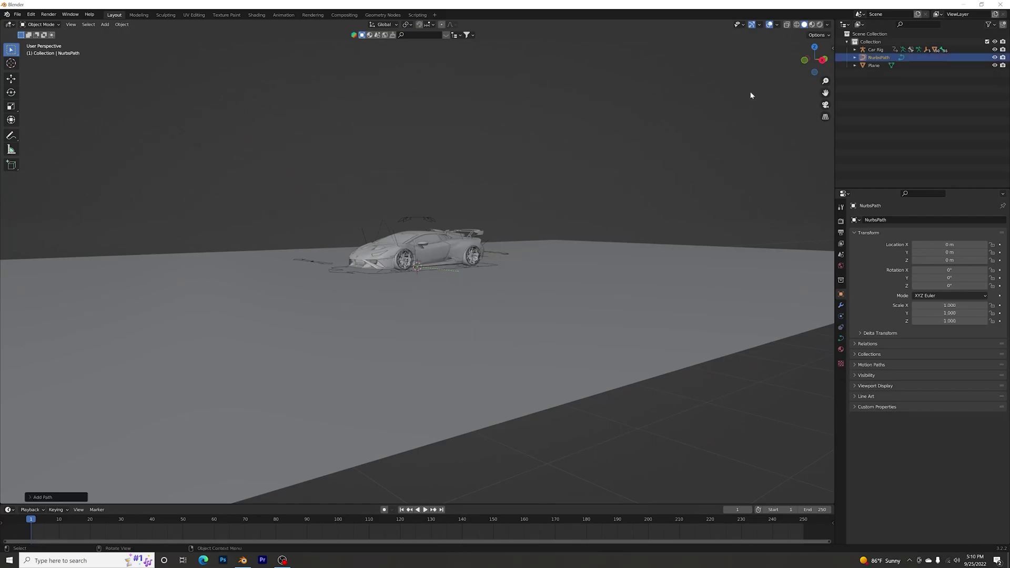
left_click(811, 46)
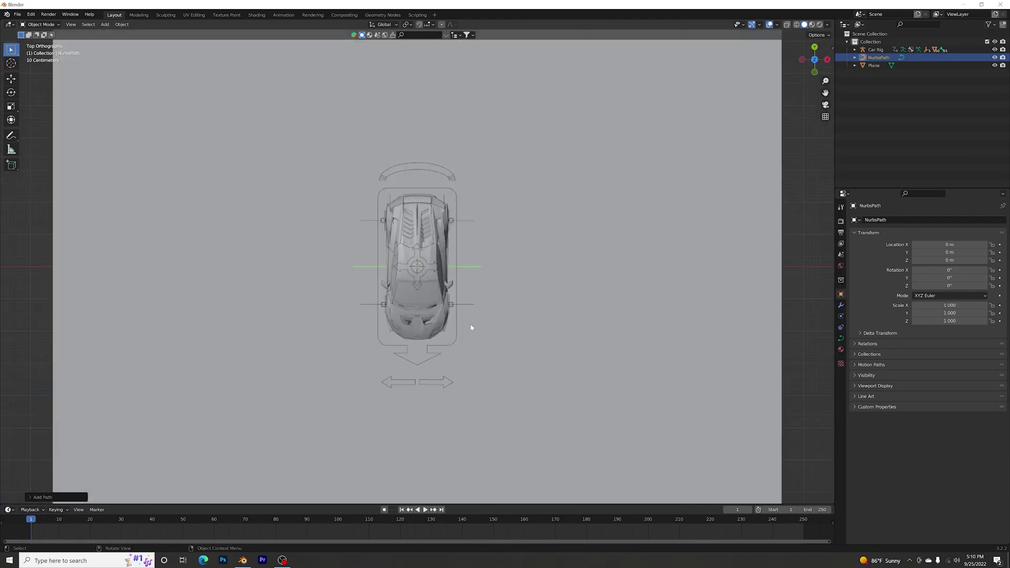
scroll(581, 289, "down", 3)
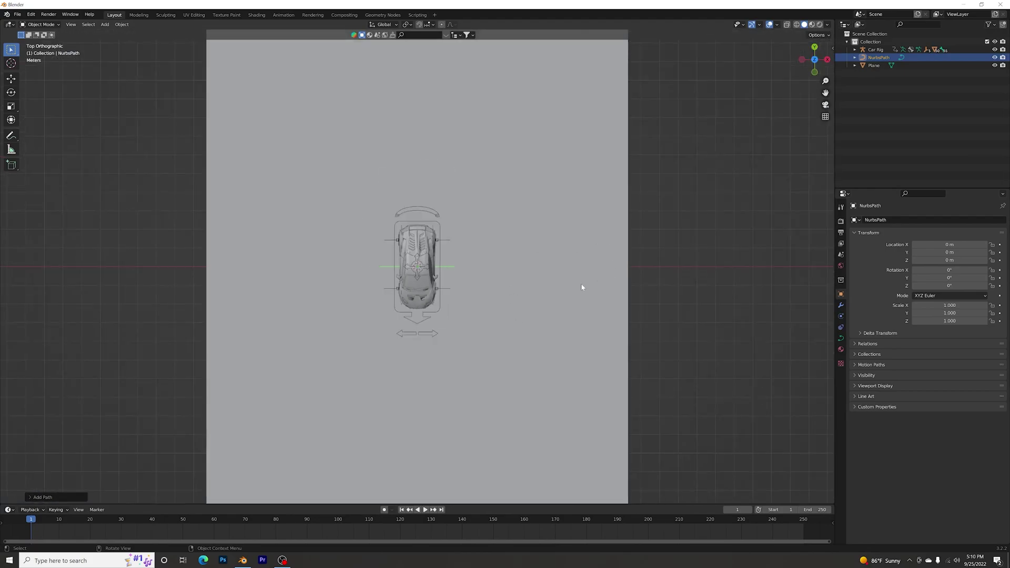
key("r")
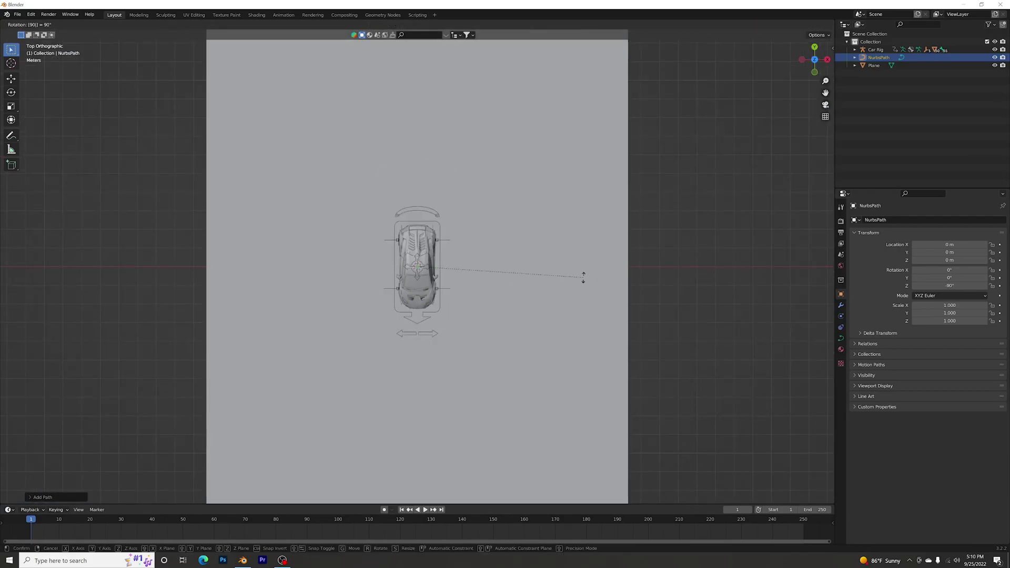
key("Return")
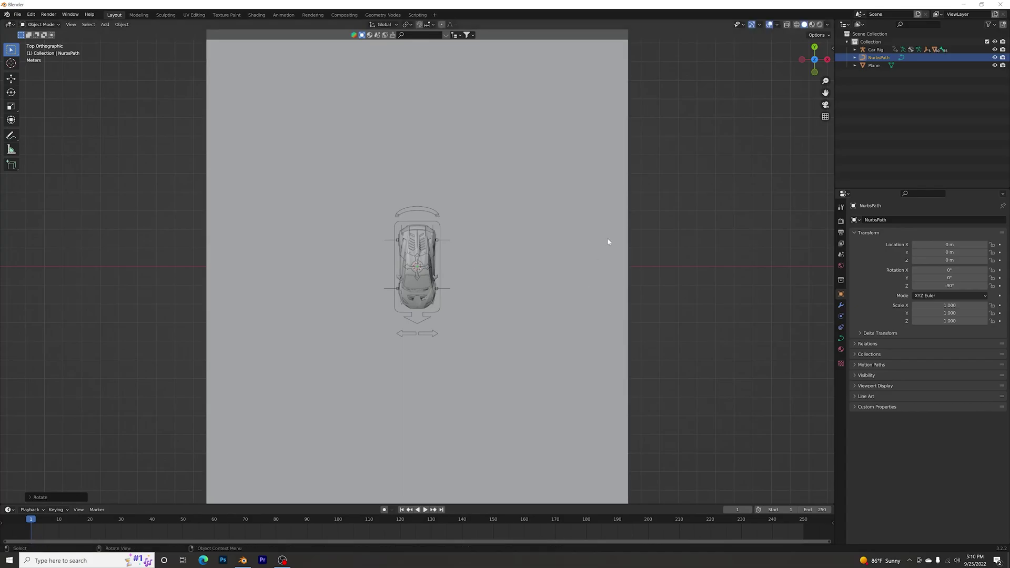
Step: Raise the path above the car to Z 3.6976 m and select its end control point in Edit Mode
left_click_drag(814, 59, 826, 64)
left_click(814, 59)
scroll(544, 263, "up", 8)
key("g")
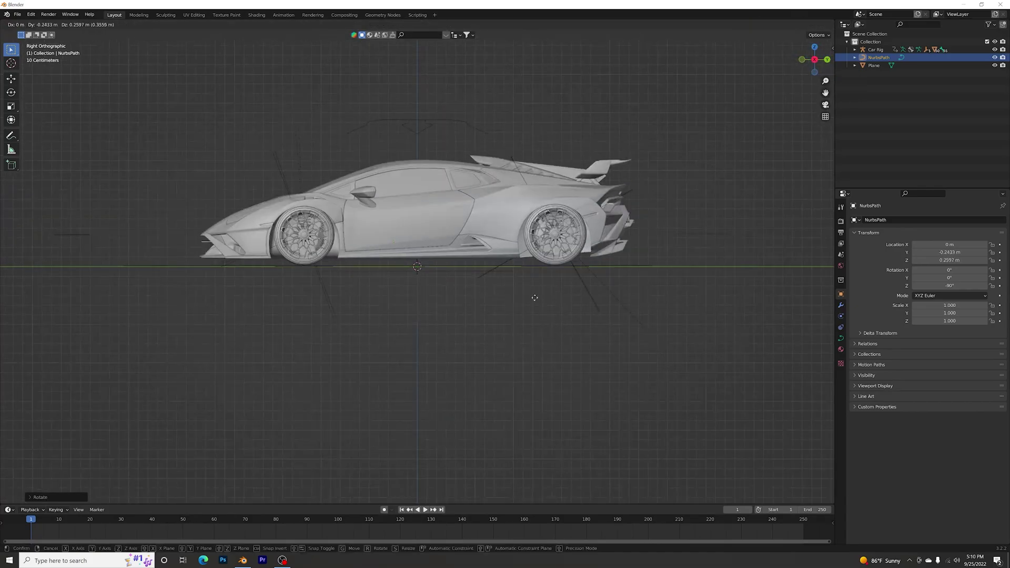
left_click(423, 94)
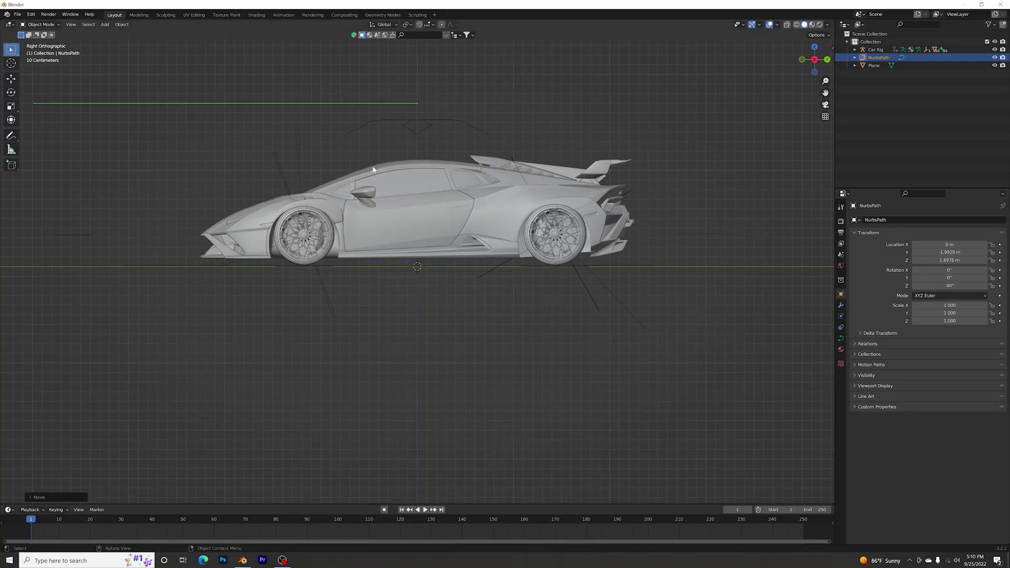
key("Tab")
left_click_drag(413, 97, 430, 114)
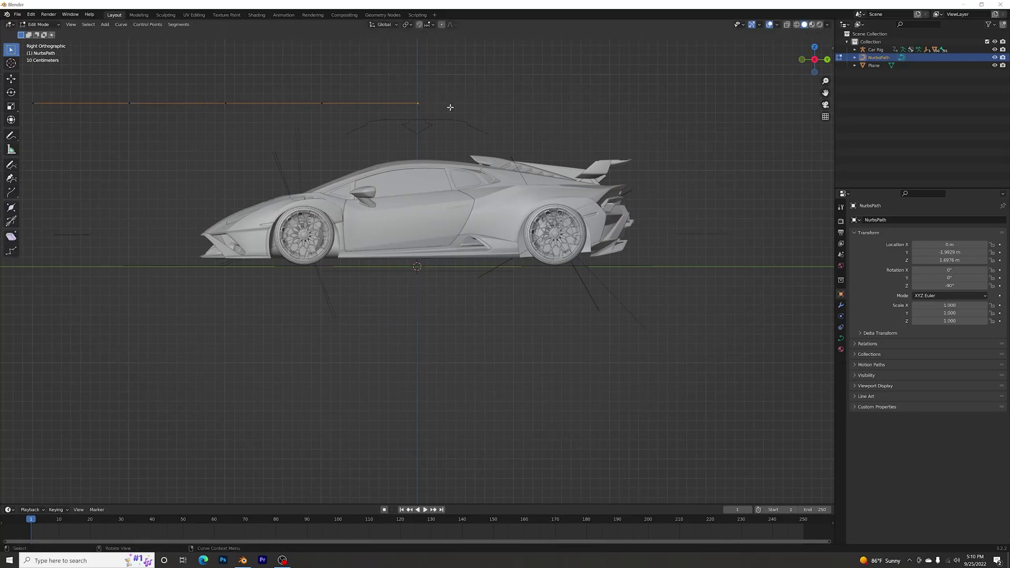
Step: Cancel the extrusion so the path stays straight, then go back to Object Mode and orbit above the ground
key("e")
right_click(490, 89)
key("KP_7")
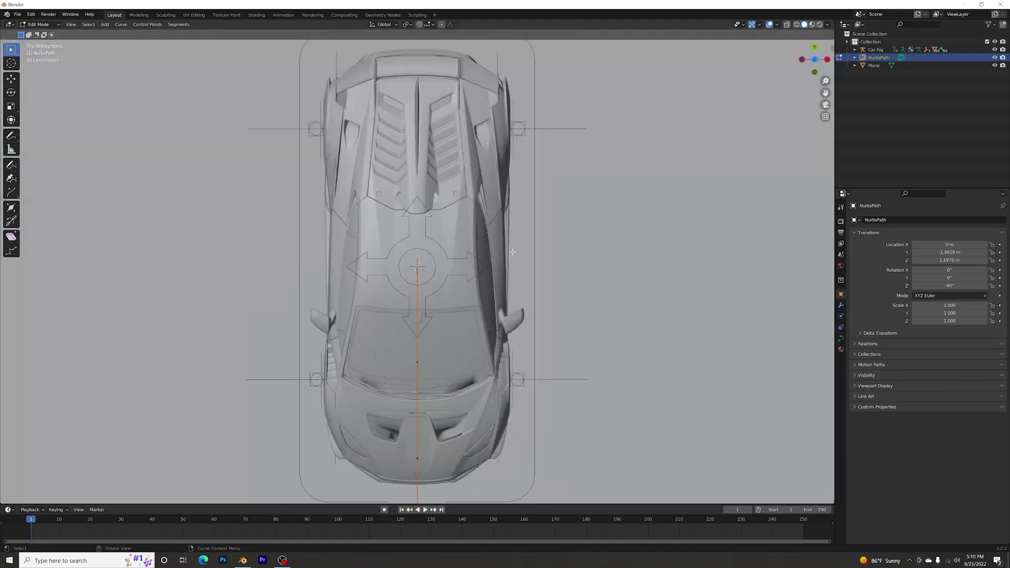
scroll(515, 248, "down", 4)
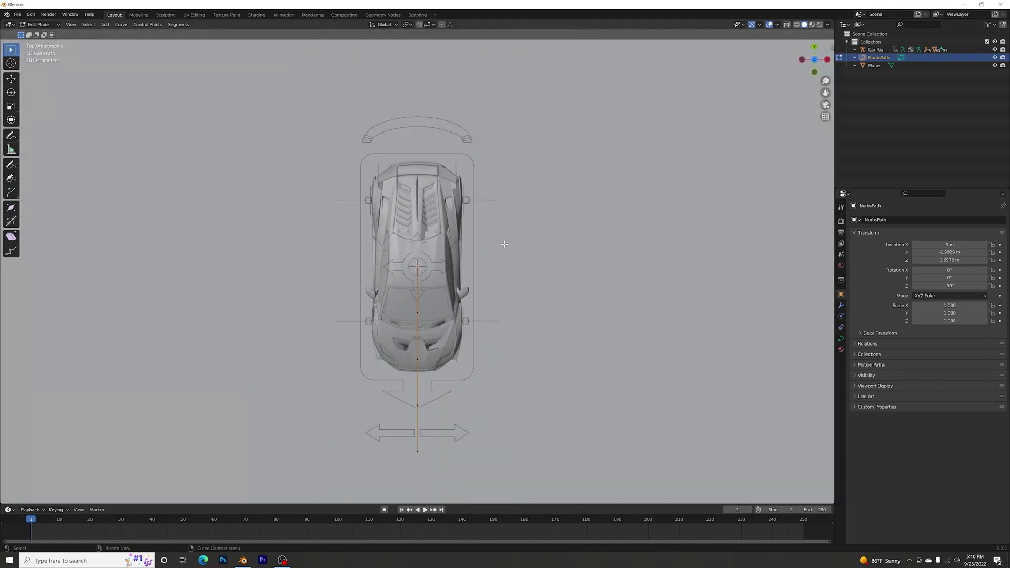
left_click(42, 25)
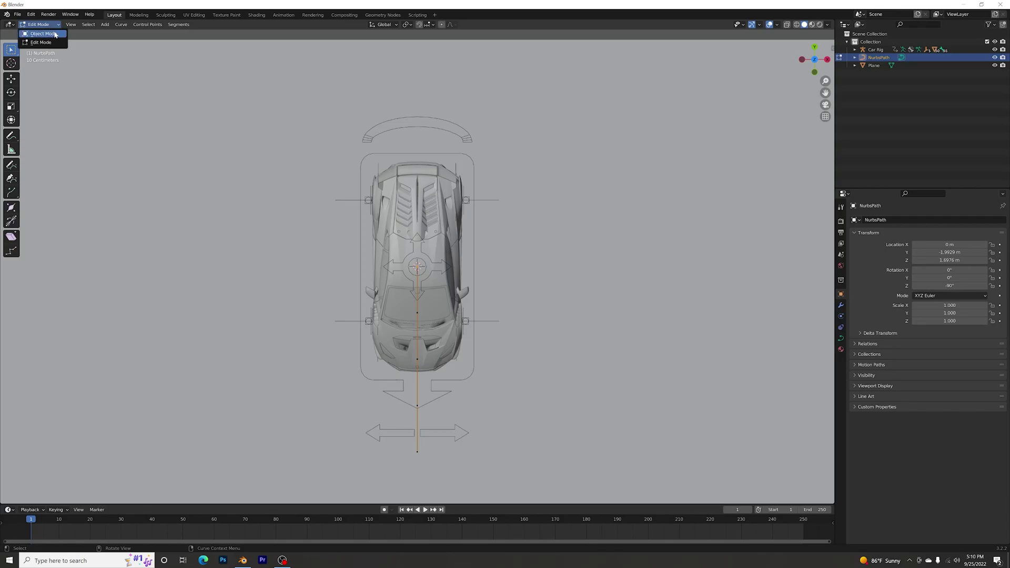
left_click(55, 35)
middle_click_drag(542, 294, 513, 223)
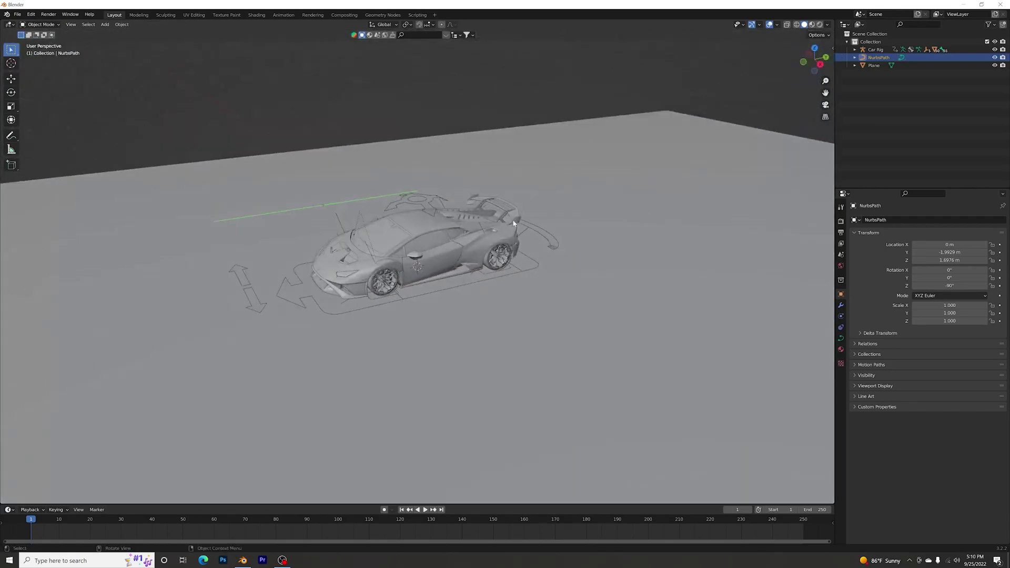
Step: Put the Car Rig in Pose Mode, make the Root bone active and show its Bone Constraint tab
left_click(552, 251)
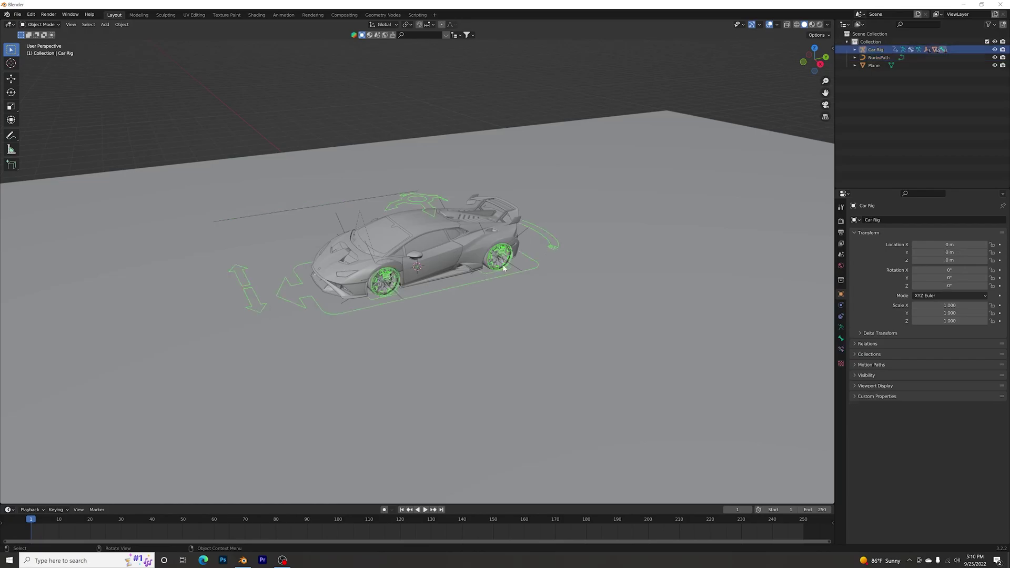
scroll(213, 164, "up", 3)
left_click(40, 25)
left_click(42, 52)
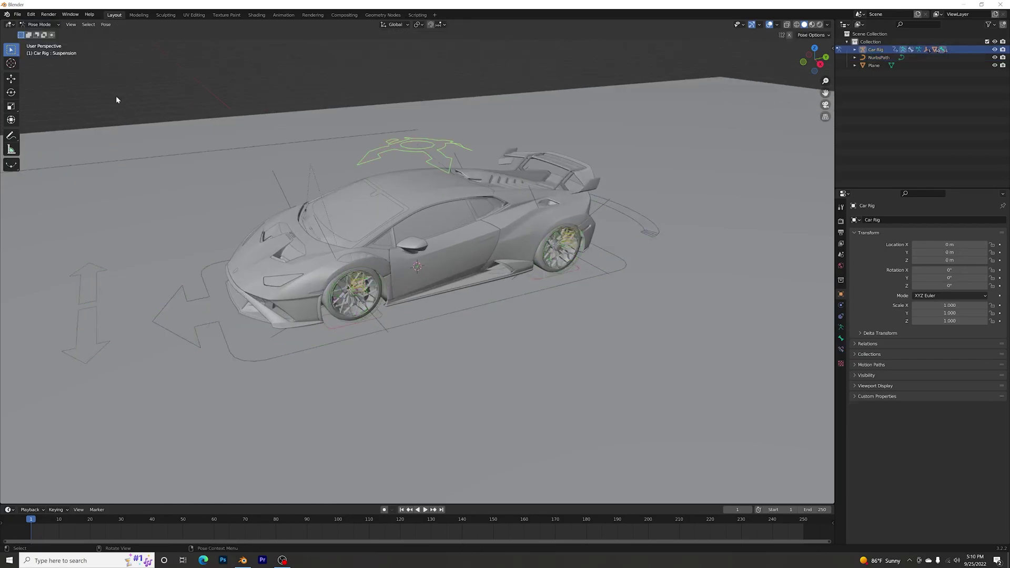
left_click(450, 316)
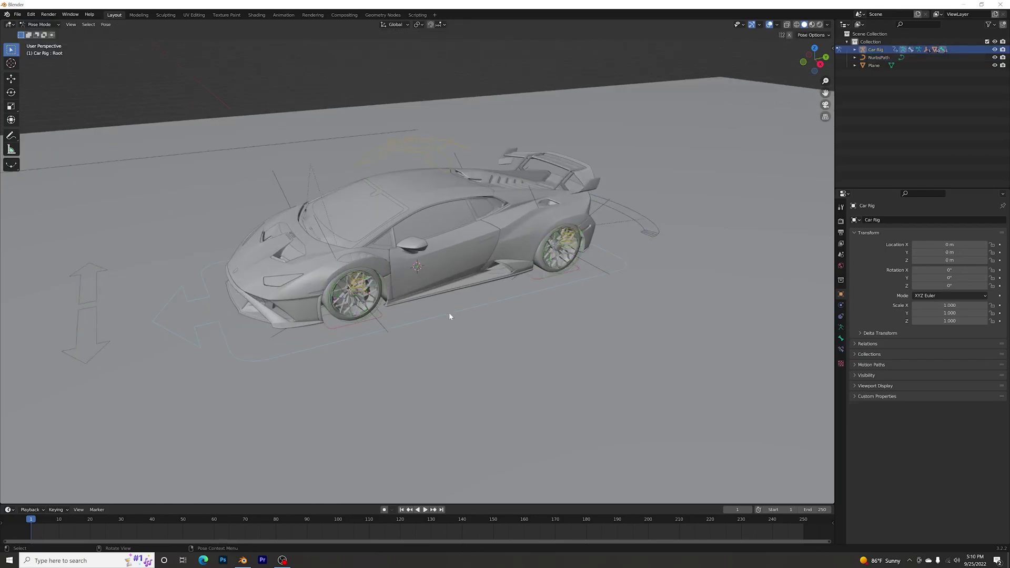
left_click(840, 349)
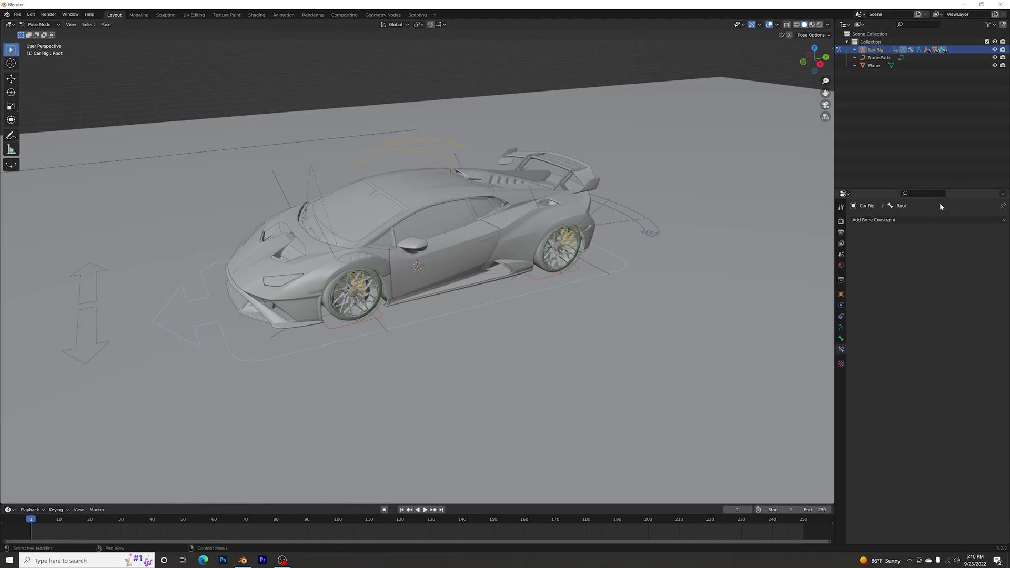
Step: Add a Follow Path bone constraint to the Root bone and pick NurbsPath as its target
left_click(929, 220)
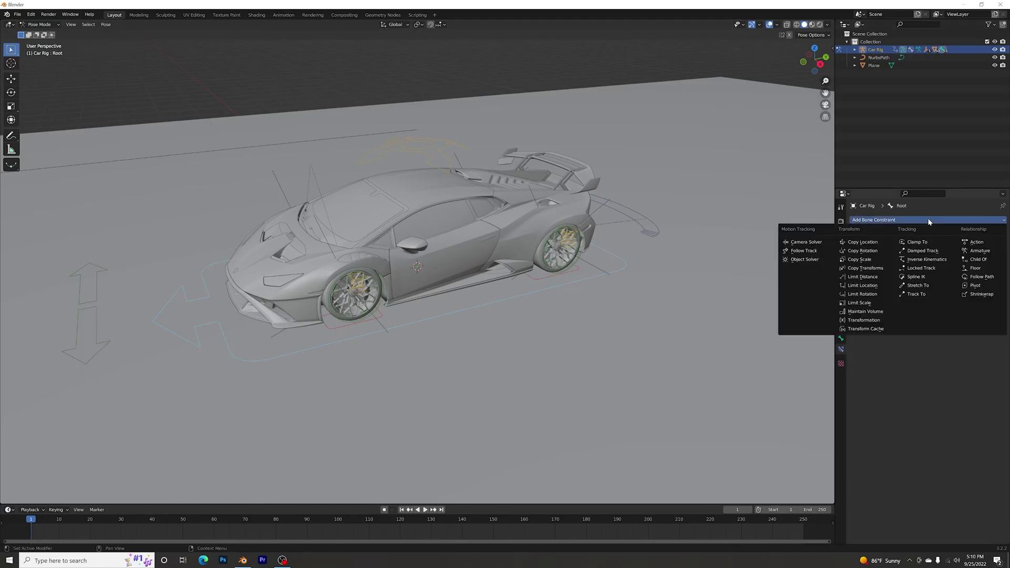
left_click(982, 277)
middle_click_drag(715, 270, 813, 269)
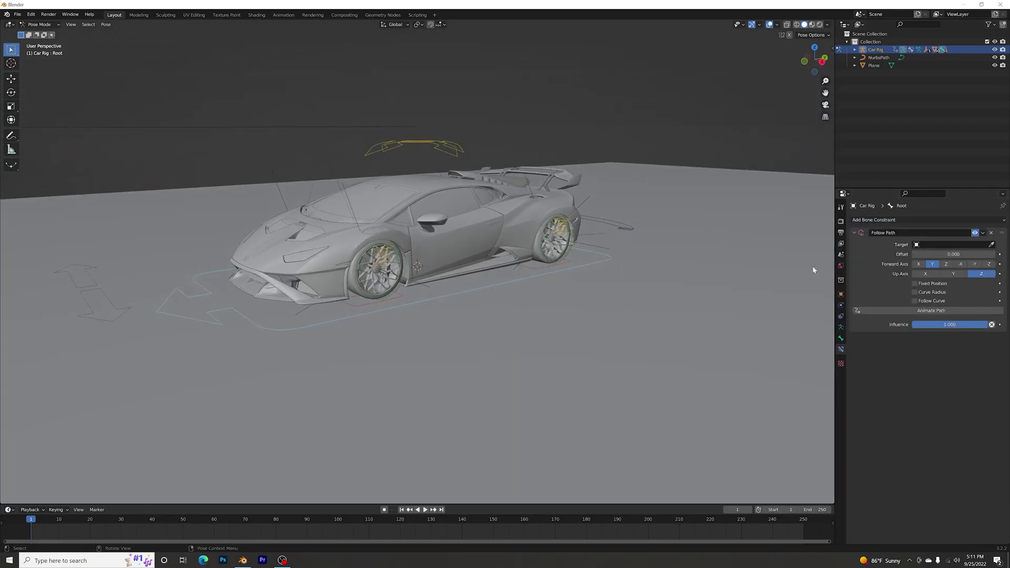
left_click(991, 245)
left_click(393, 125)
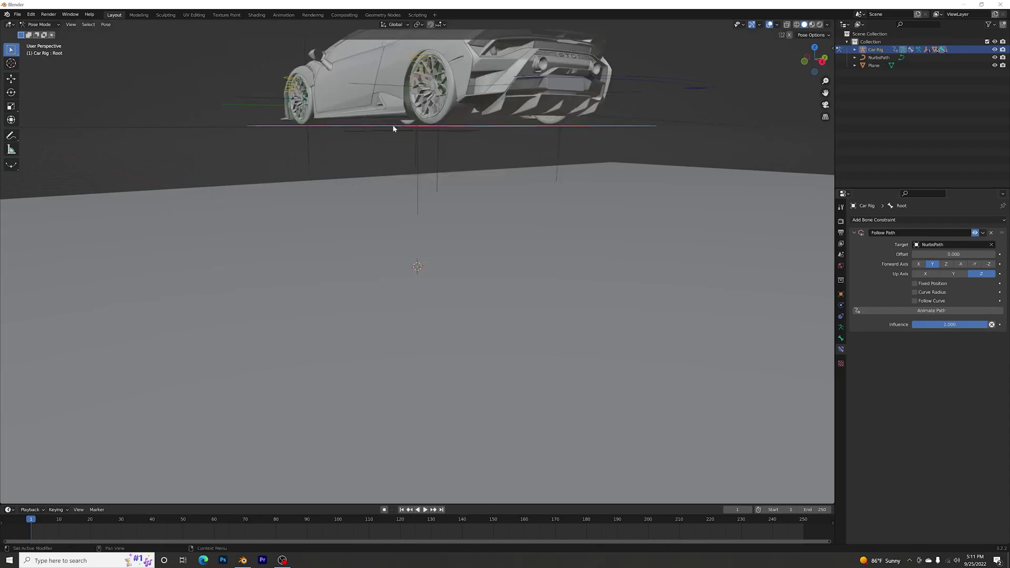
middle_click_drag(393, 124, 444, 163)
scroll(485, 180, "down", 5)
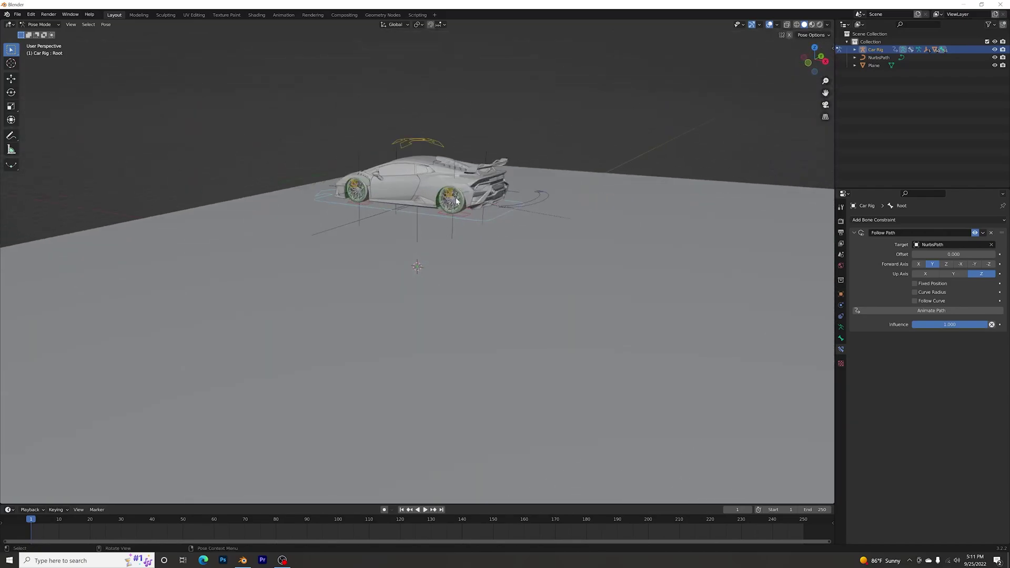
middle_click_drag(436, 242, 463, 276)
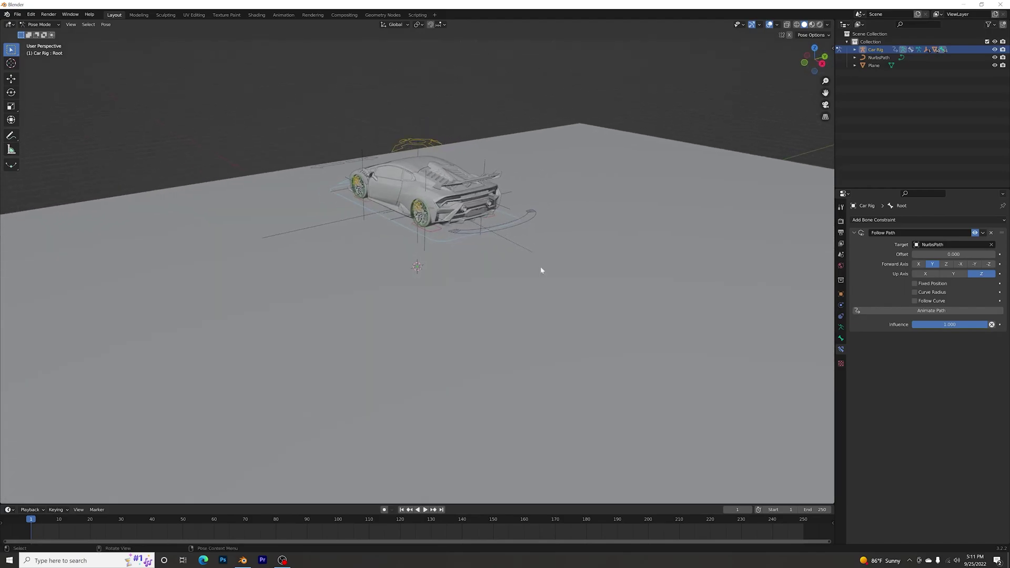
Step: Enable Fixed Position and Follow Curve on the Root bone's Follow Path constraint
left_click(915, 284)
left_click(915, 301)
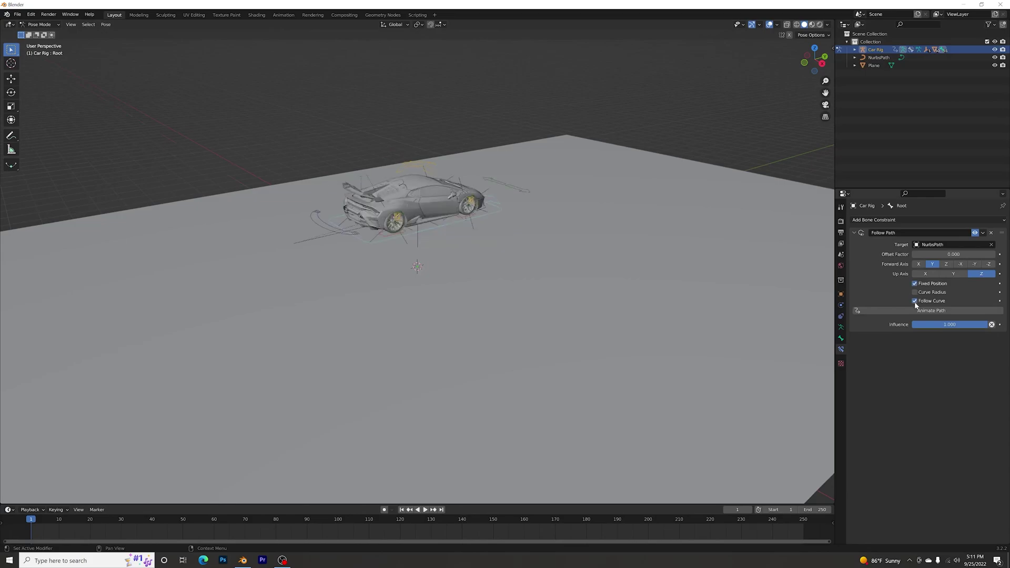
middle_click_drag(559, 308, 507, 311)
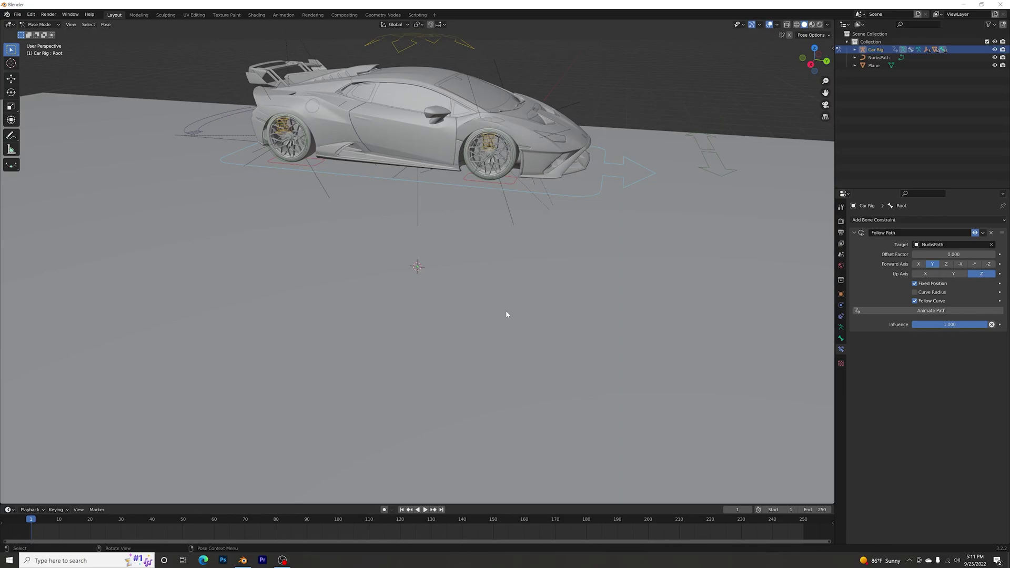
Step: Set the Car Rig's Z rotation to 180° in Object Properties
left_click(841, 296)
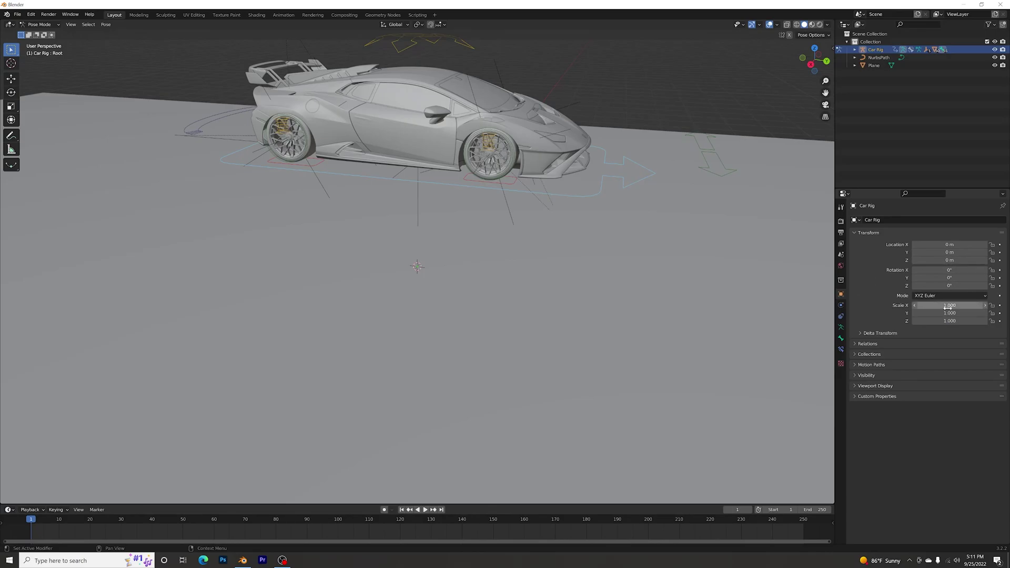
left_click(949, 286)
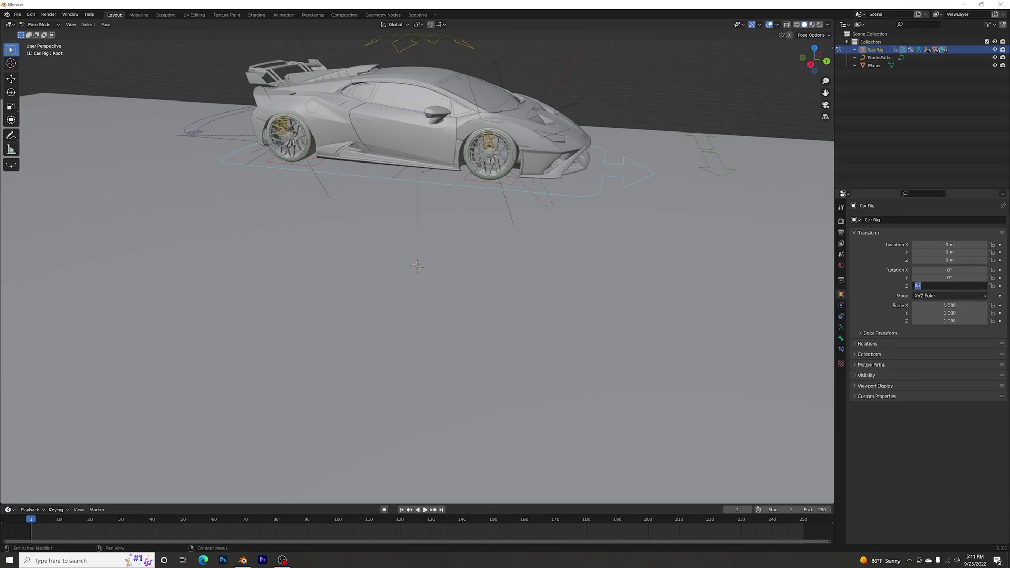
type("180")
key("Return")
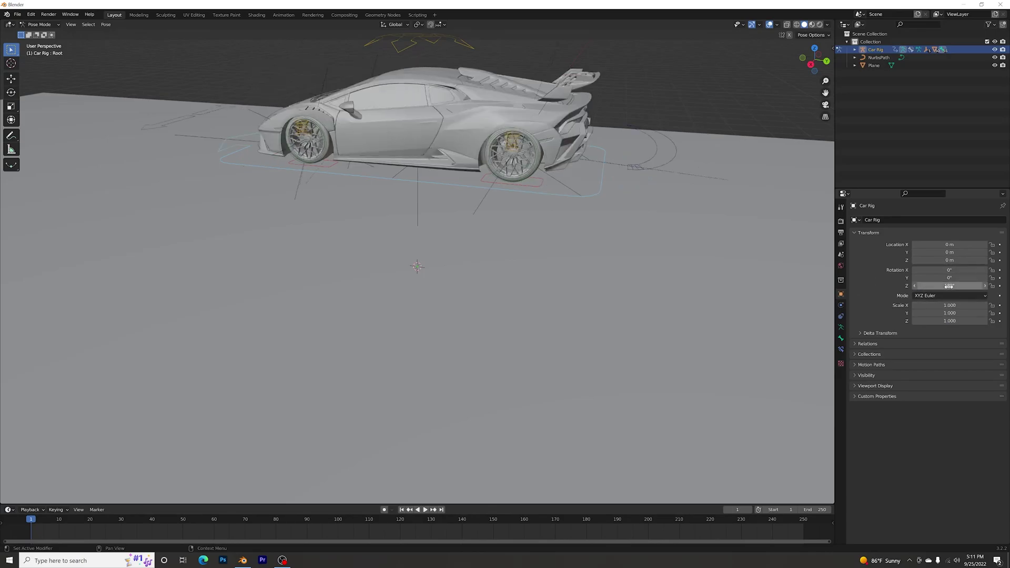
middle_click_drag(352, 181, 430, 160)
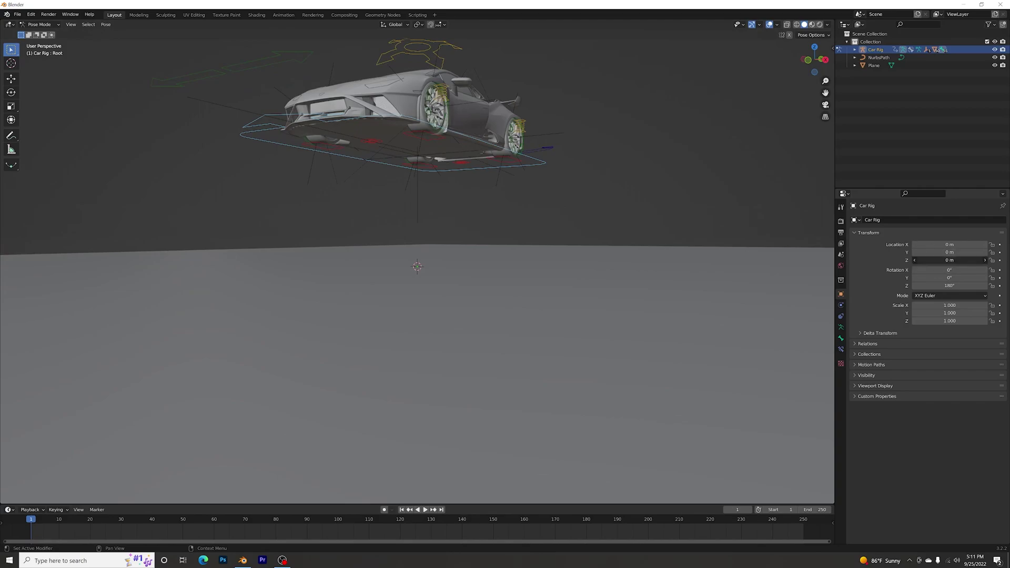
Step: Lower the Car Rig's Z location to −1.72 m onto the ground, then switch back to Object Mode
left_click_drag(947, 260, 916, 264)
scroll(528, 361, "up", 8)
scroll(529, 358, "up", 4)
scroll(499, 320, "up", 1)
scroll(432, 196, "down", 10)
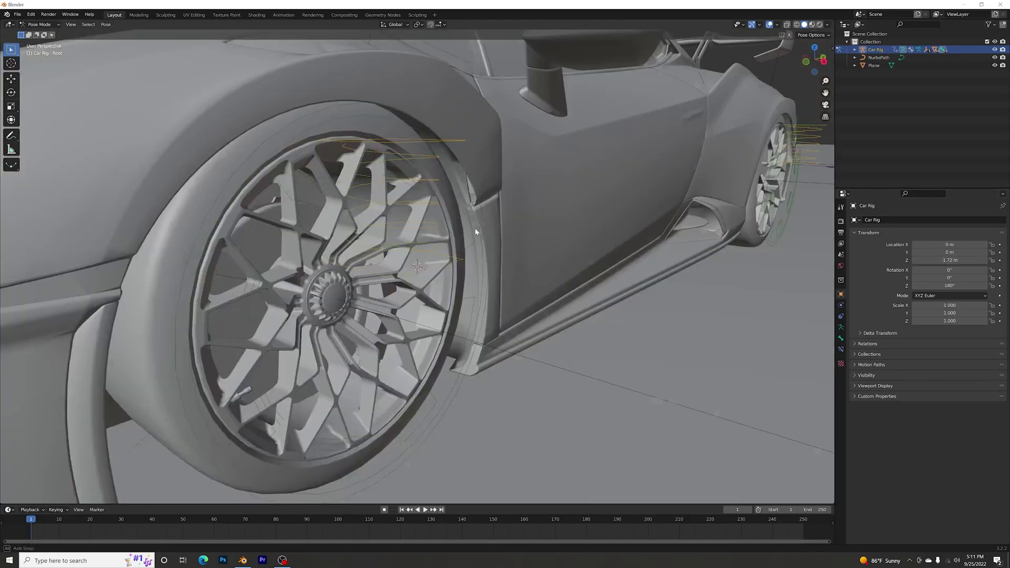
mouse_move(471, 232)
middle_mouse_down()
mouse_move(519, 228)
mouse_move(522, 212)
mouse_move(473, 217)
mouse_move(475, 226)
middle_mouse_up()
scroll(475, 226, "down", 4)
left_click(39, 24)
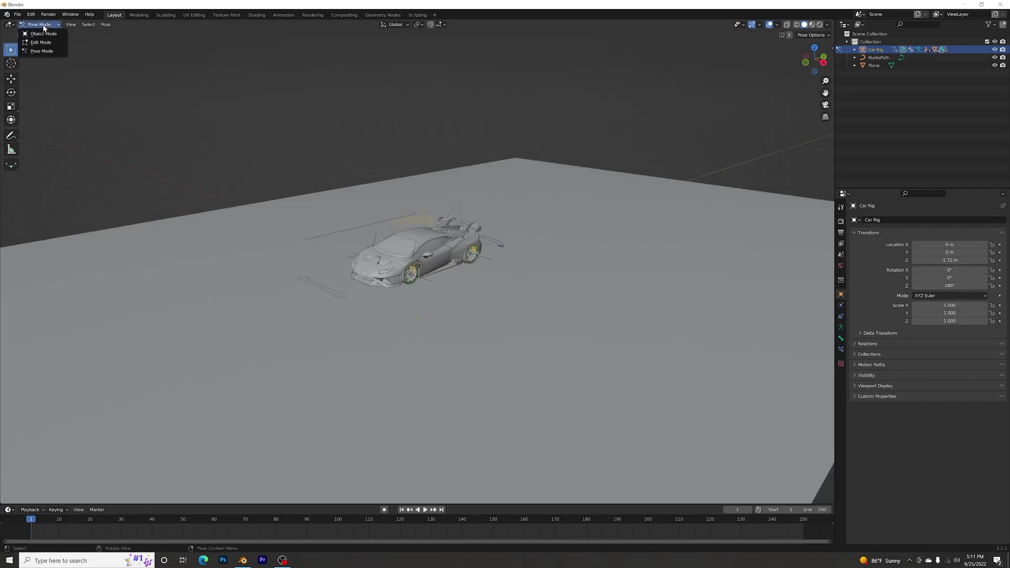
left_click(38, 33)
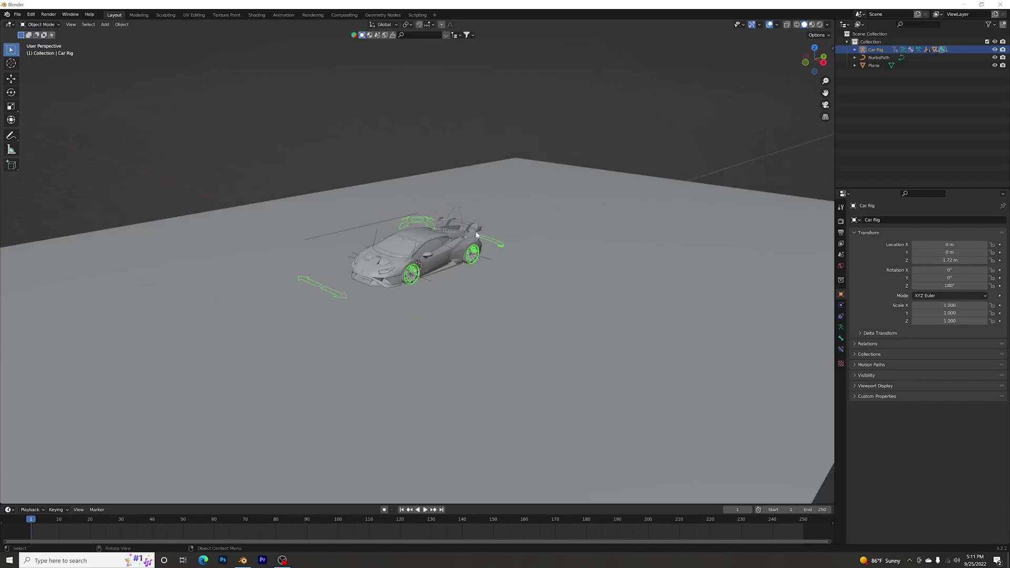
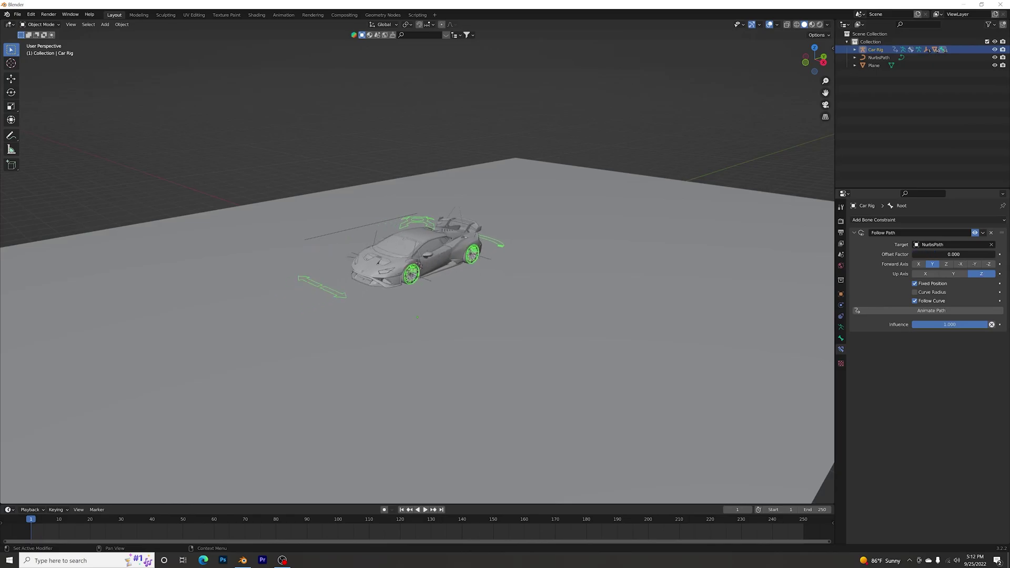
Step: Preview the car driving along the path, then change the End frame from 250 to 150
middle_click_drag(370, 282, 372, 268)
scroll(415, 259, "up", 2)
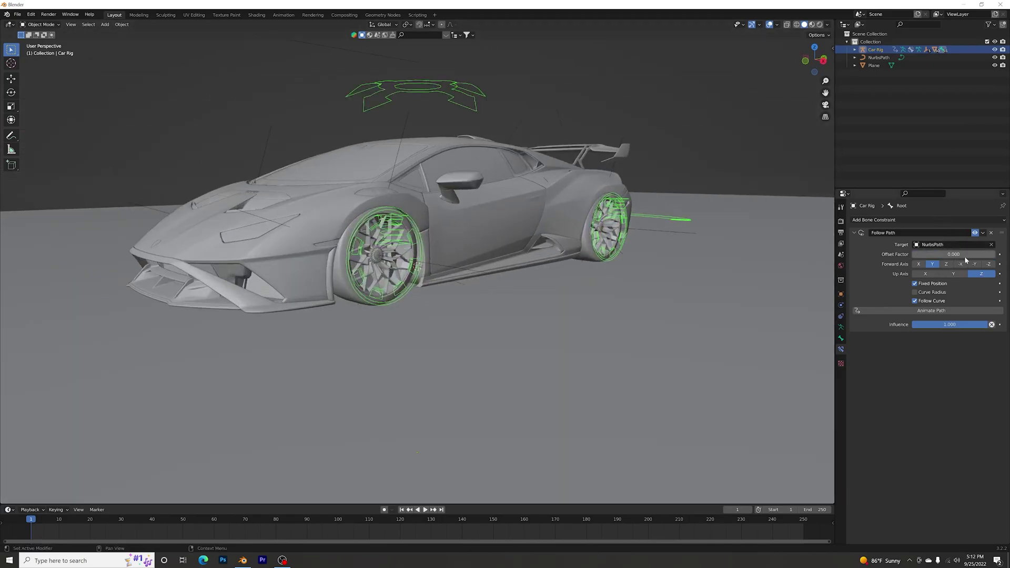
mouse_move(958, 258)
left_mouse_down()
mouse_move(983, 258)
mouse_move(959, 258)
left_mouse_up()
scroll(589, 323, "down", 2)
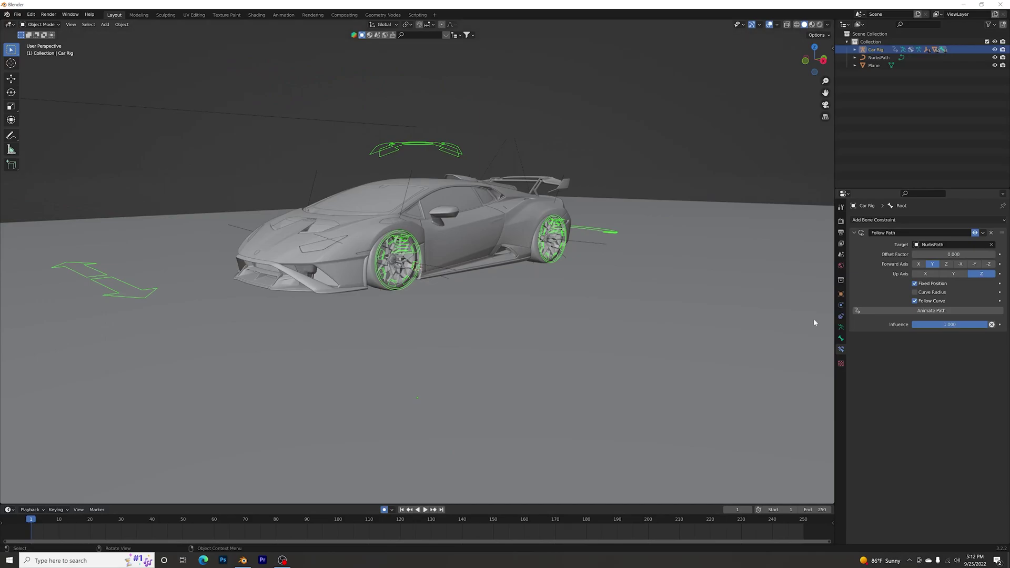
left_click_drag(819, 510, 766, 510)
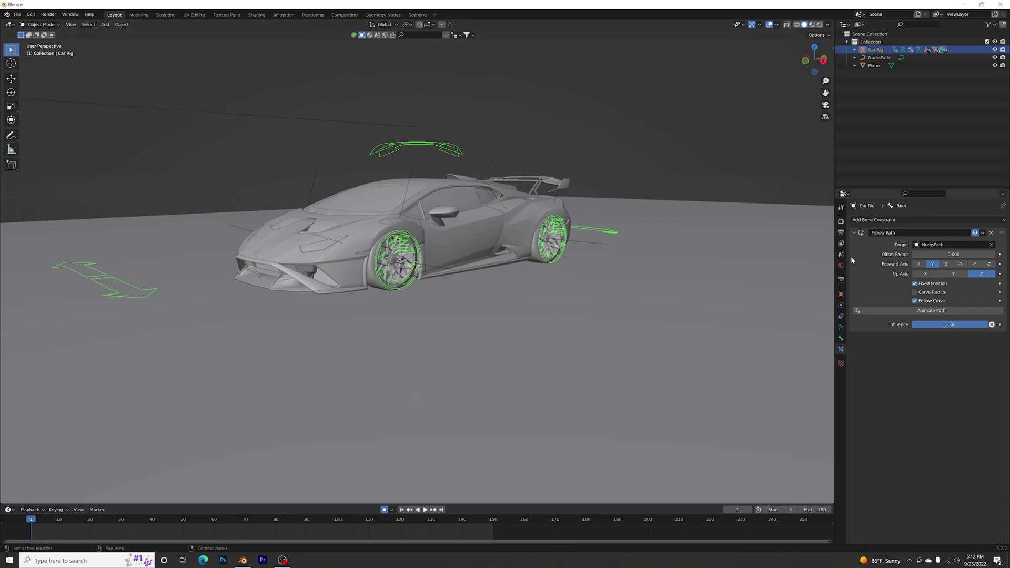
Step: In Output Properties, switch the Frame Rate from 24 to 30 fps
left_click(840, 221)
left_click(841, 232)
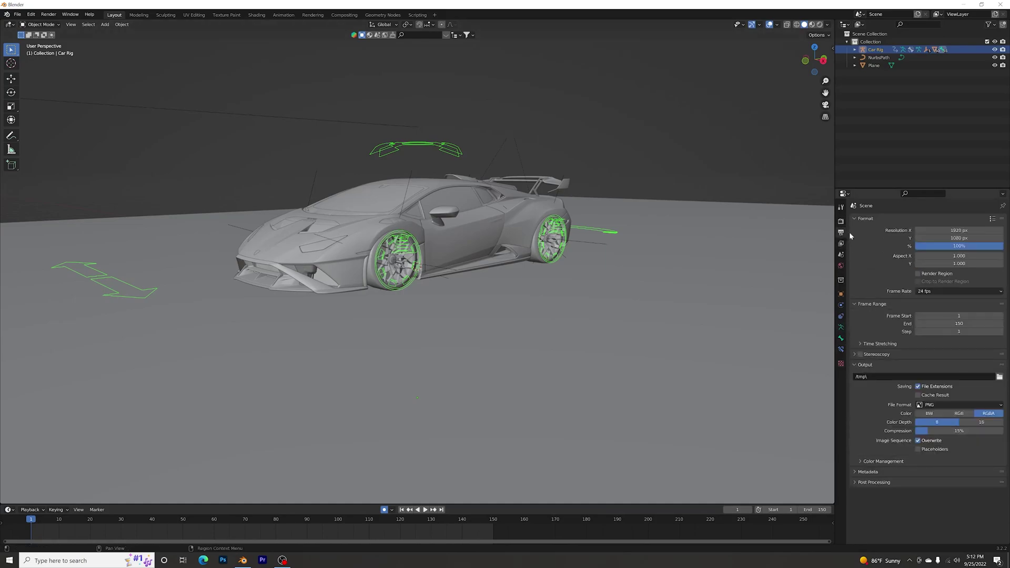
left_click(959, 291)
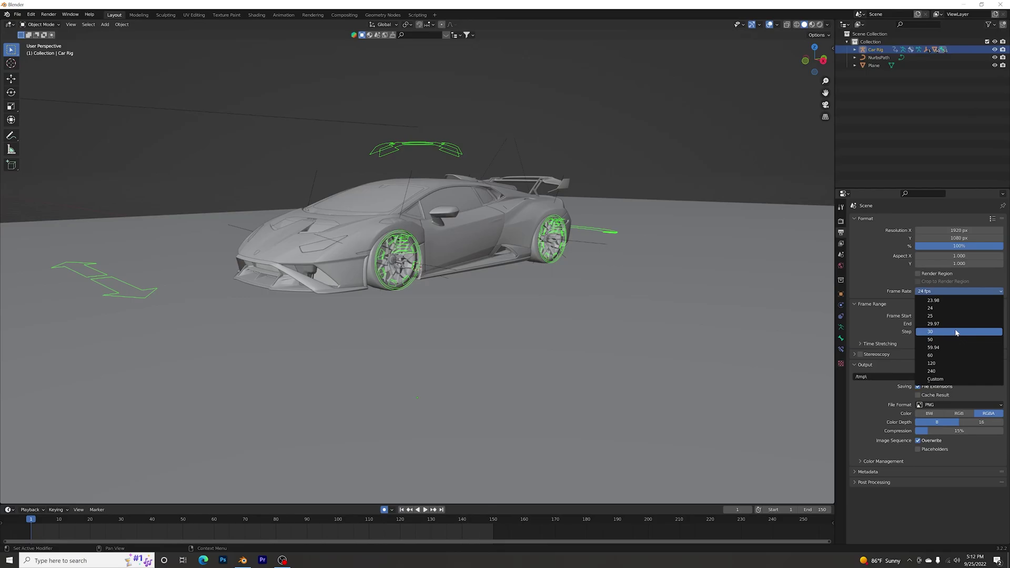
left_click(956, 332)
middle_click_drag(585, 233, 537, 268)
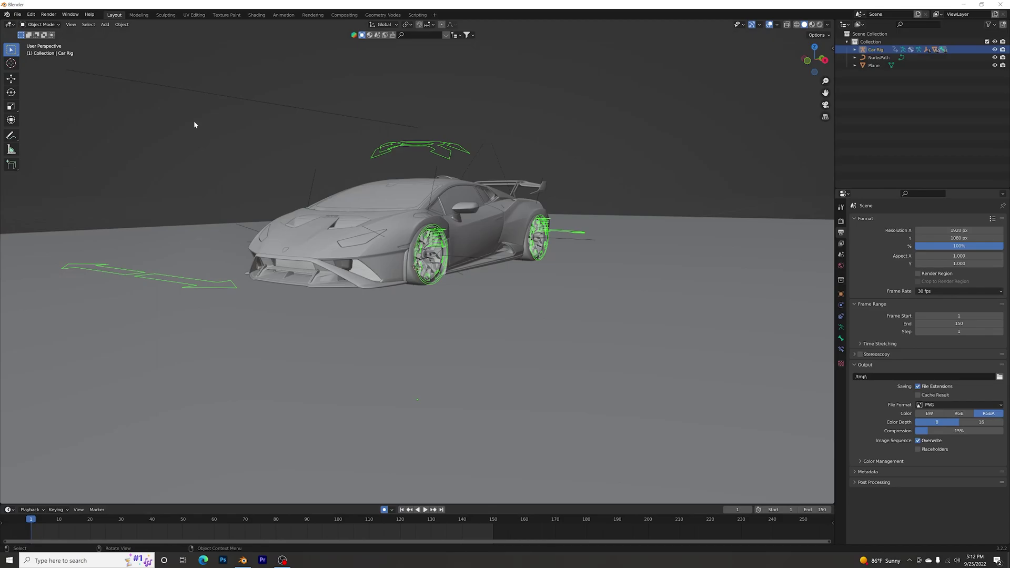
left_click(840, 337)
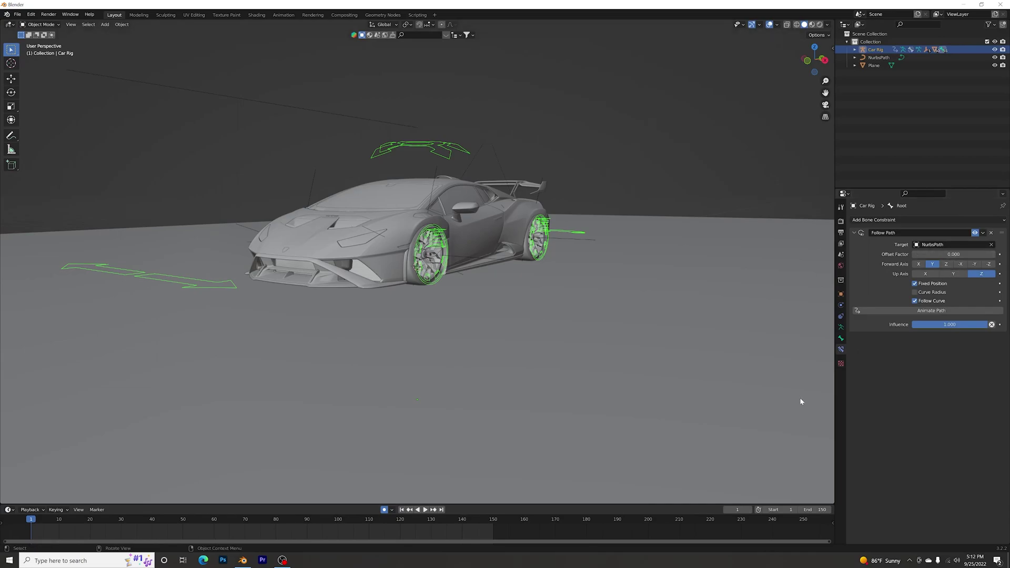
Step: Keyframe Offset Factor at 0 on frame 1 and at 1 on frame 150
mouse_move(955, 257)
left_mouse_down()
mouse_move(964, 257)
mouse_move(955, 257)
left_mouse_up()
right_click(970, 261)
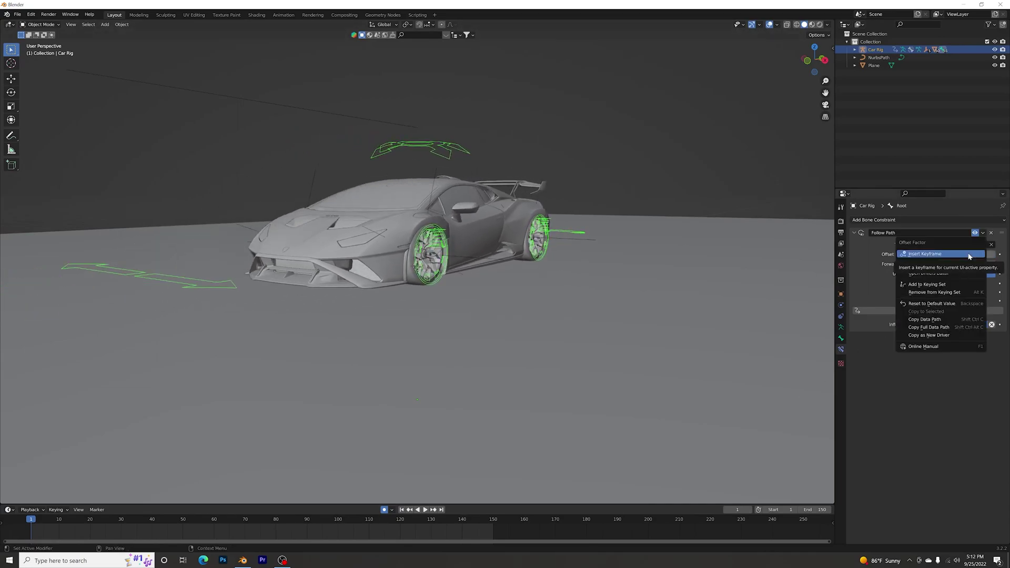
left_click(968, 255)
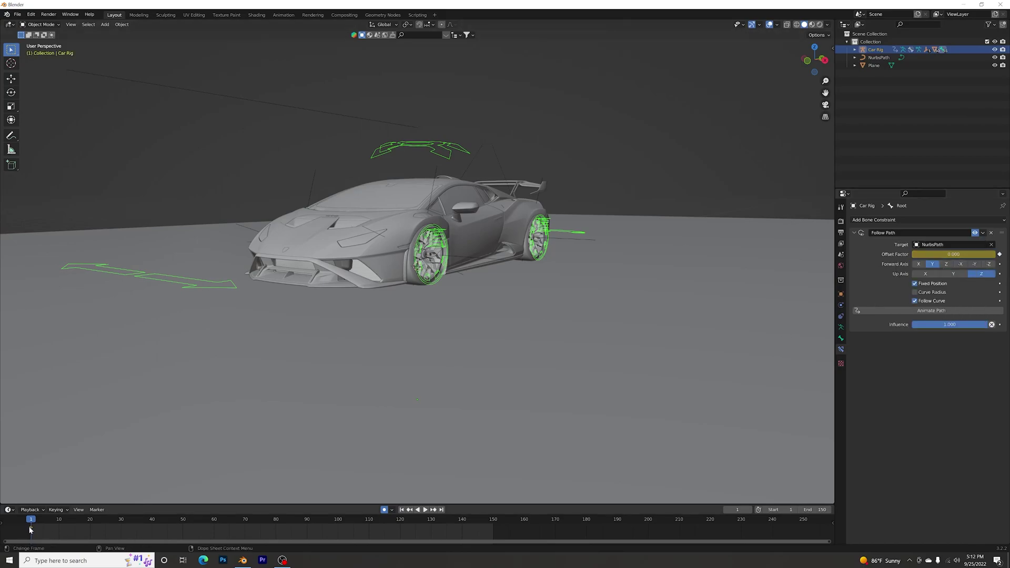
left_click_drag(31, 522, 496, 502)
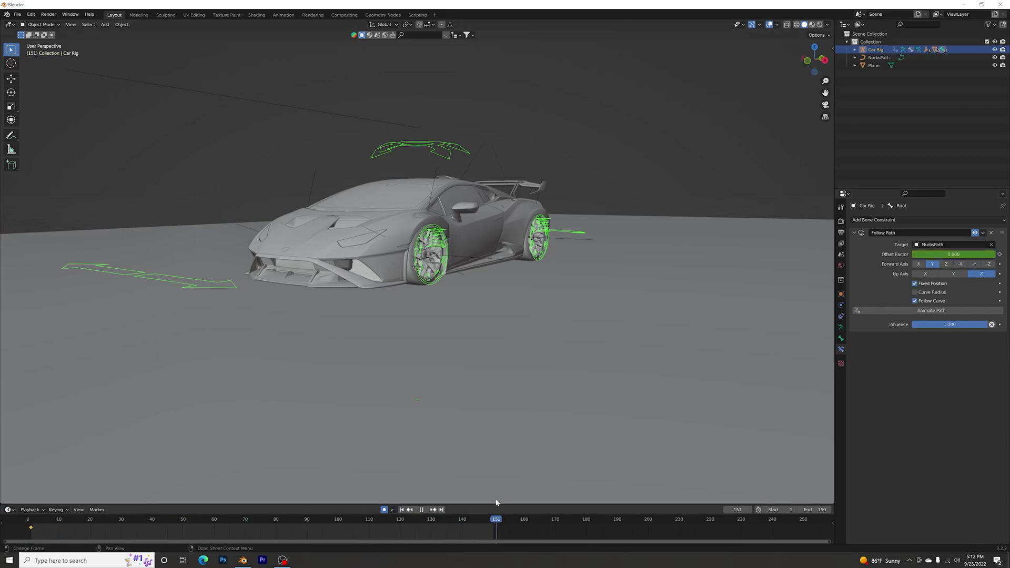
key("space")
left_click(999, 254)
left_click_drag(951, 256, 995, 255)
Step: Play the animation from frame 1 to check the car drives along the path
left_click_drag(829, 543, 520, 551)
scroll(434, 279, "down", 3)
middle_click_drag(426, 282, 533, 254)
scroll(533, 254, "up", 3)
left_click_drag(779, 522, 53, 512)
key("space")
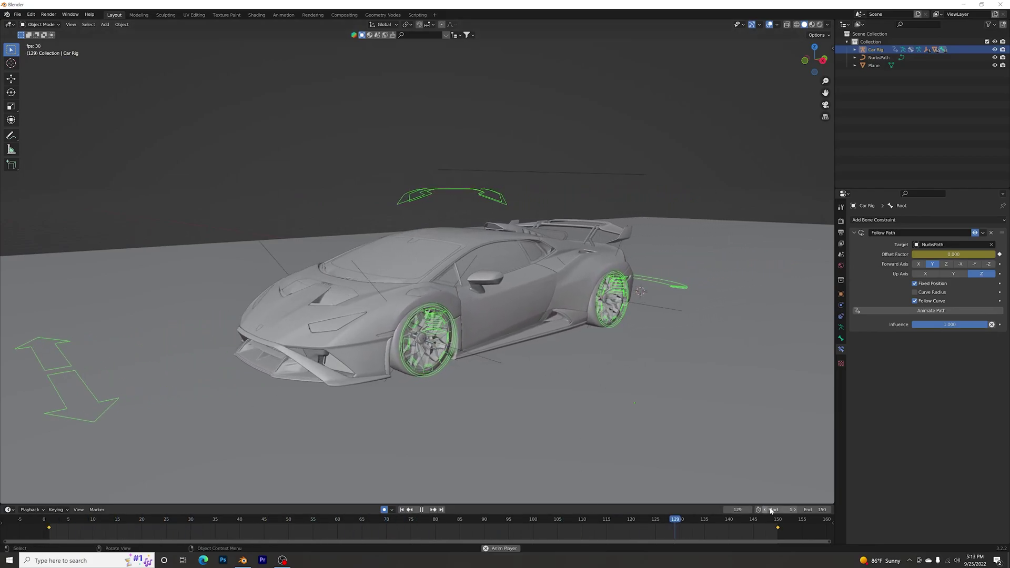
key("space")
left_click_drag(769, 521, 50, 532)
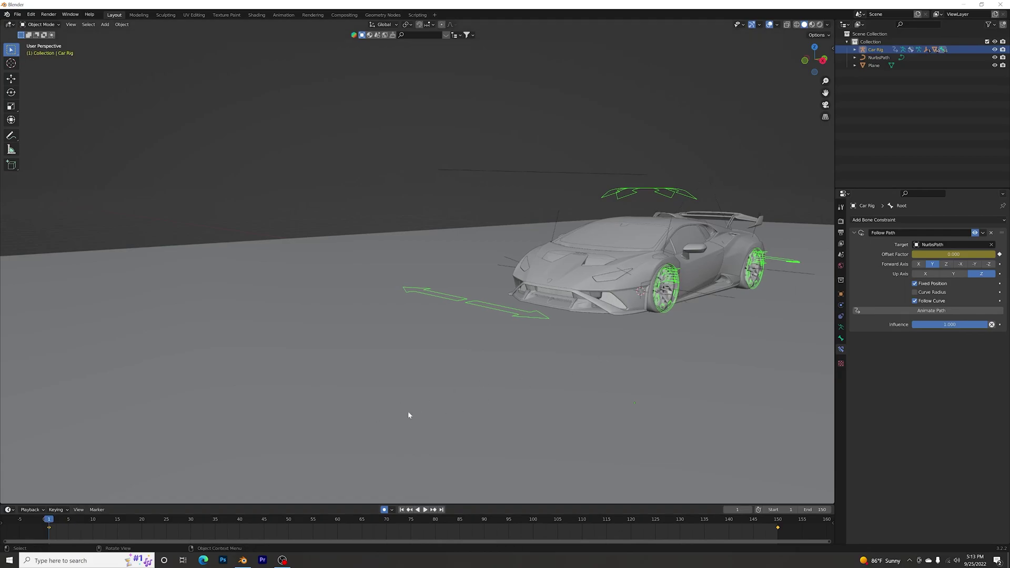
Step: Set the Offset Factor keyframes to Linear interpolation and play back to confirm constant speed
right_click(235, 526)
mouse_move(233, 494)
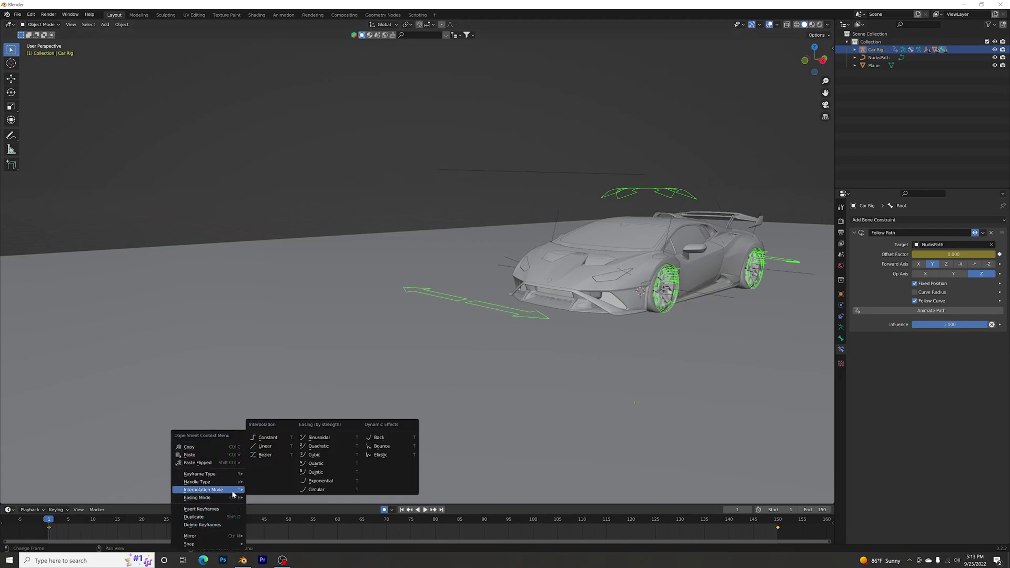
left_click(277, 449)
key("space")
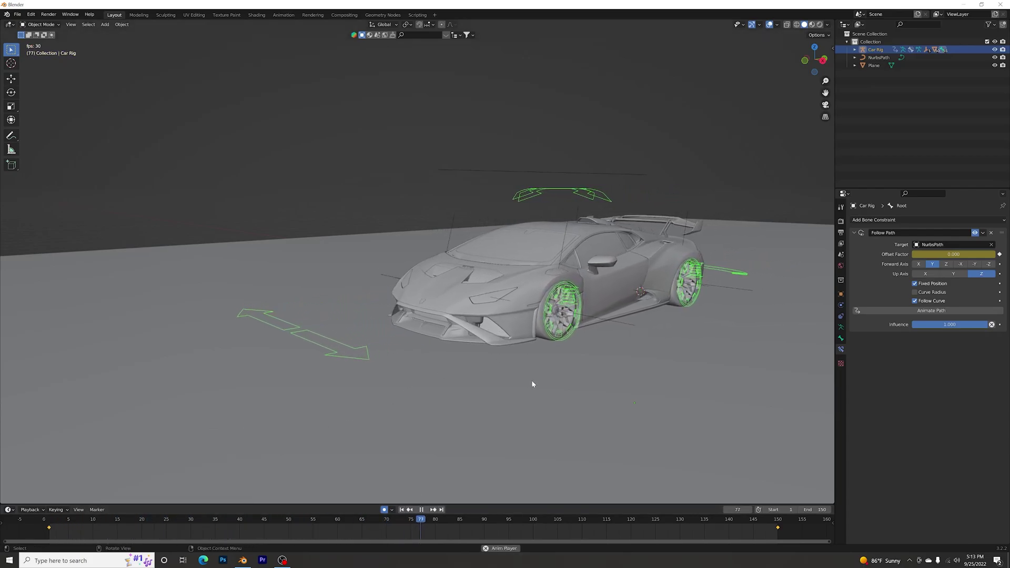
key("space")
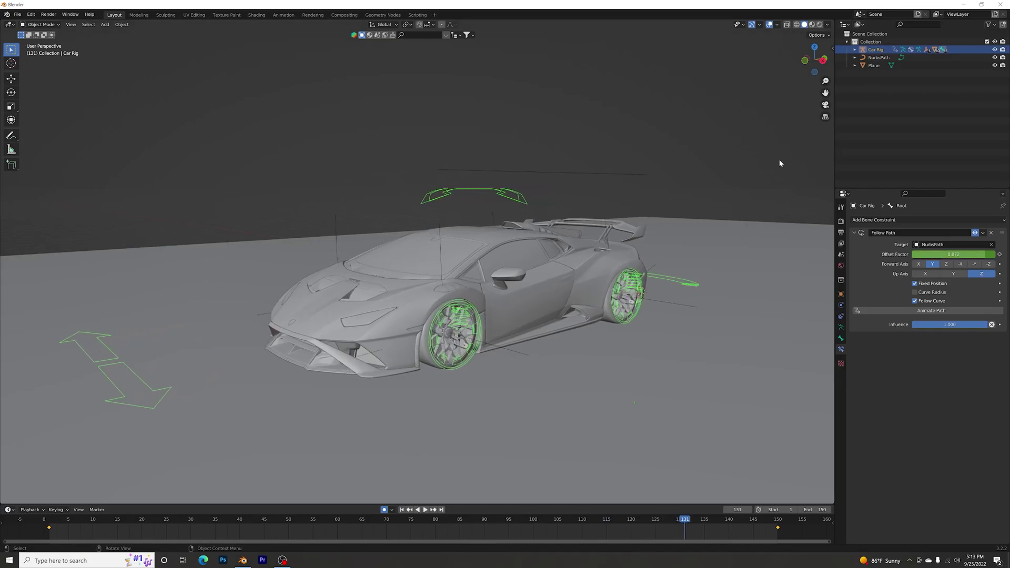
Step: Set Wheels on Y axis to 0 in the Rigacar sidebar tab, then check the car around frame 113
key("n")
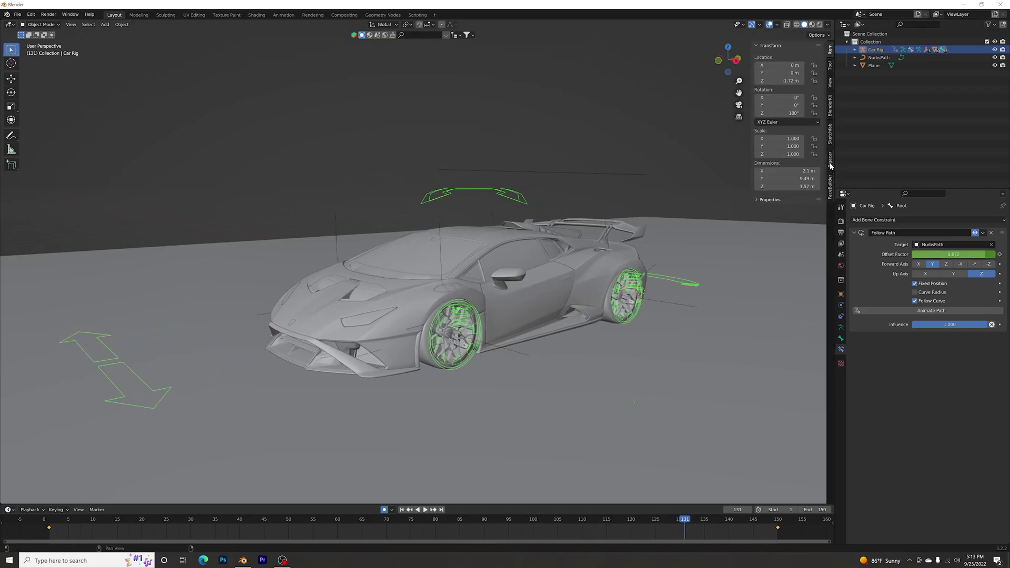
left_click(830, 165)
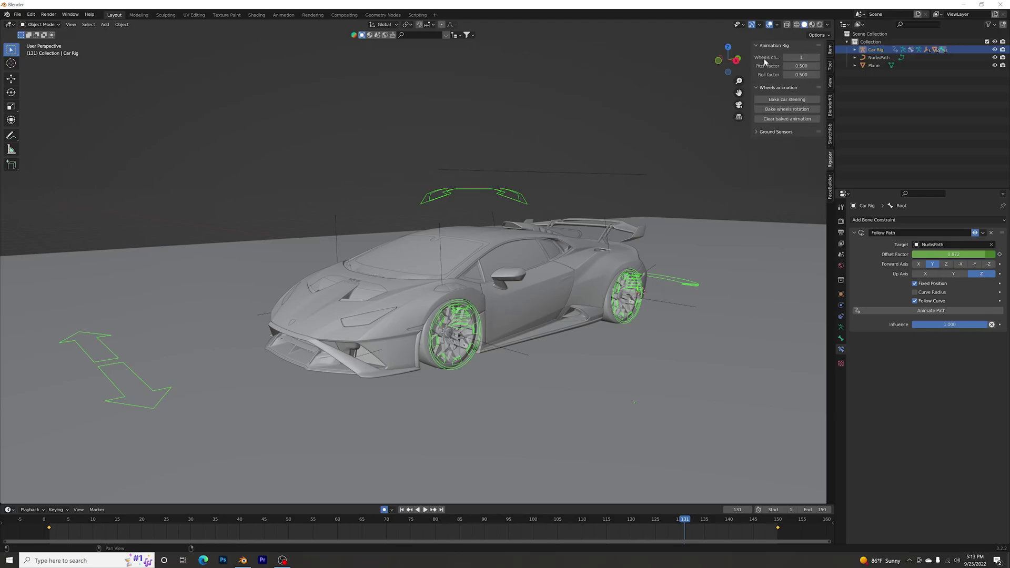
left_click(786, 57)
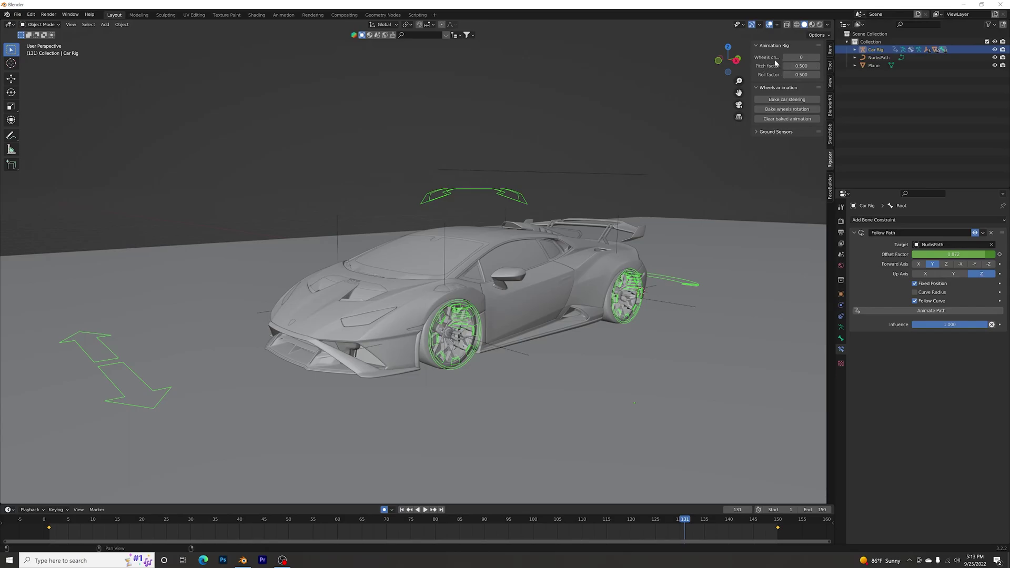
left_click_drag(749, 61, 698, 61)
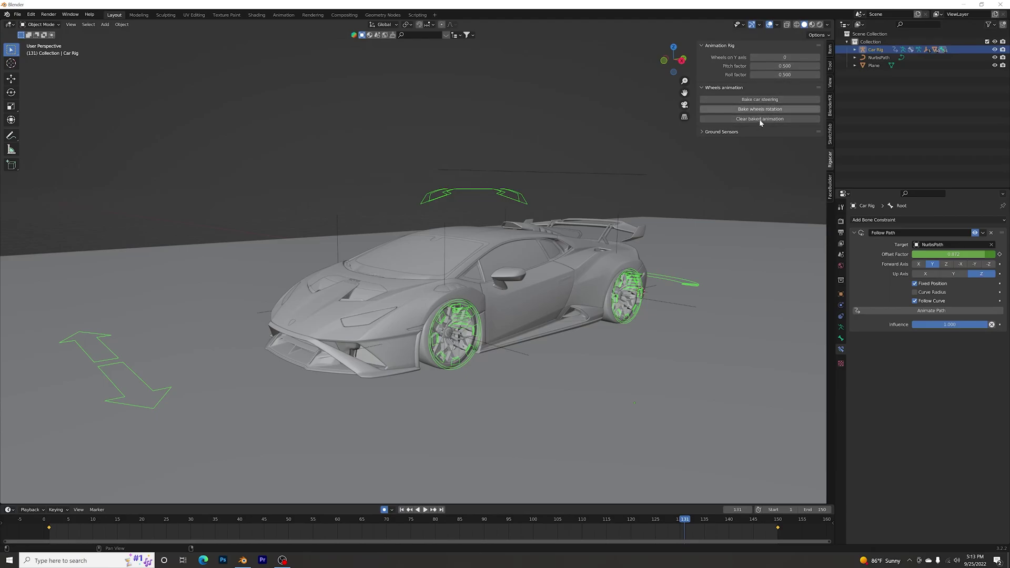
left_click_drag(689, 519, 599, 507)
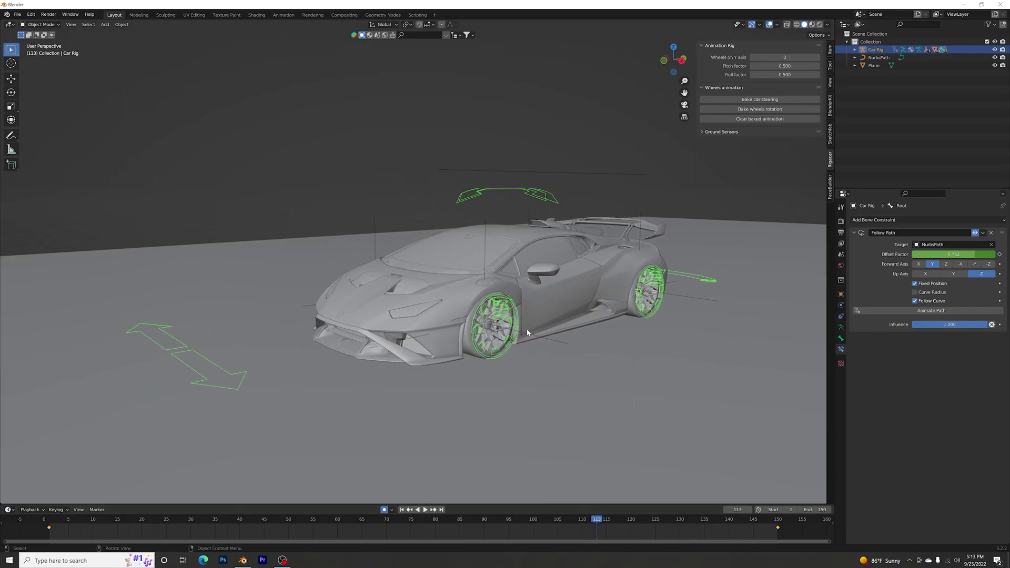
scroll(519, 334, "up", 1)
middle_click_drag(518, 335, 479, 338)
scroll(478, 338, "up", 1)
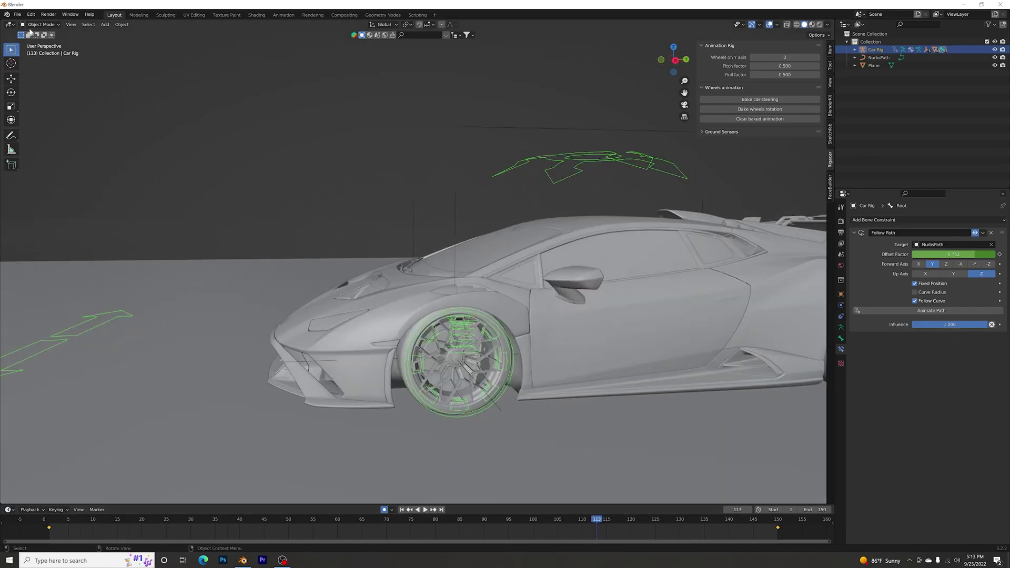
Step: Select the NurbsPath in top view and briefly play the animation
left_click(580, 136)
scroll(580, 136, "down", 6)
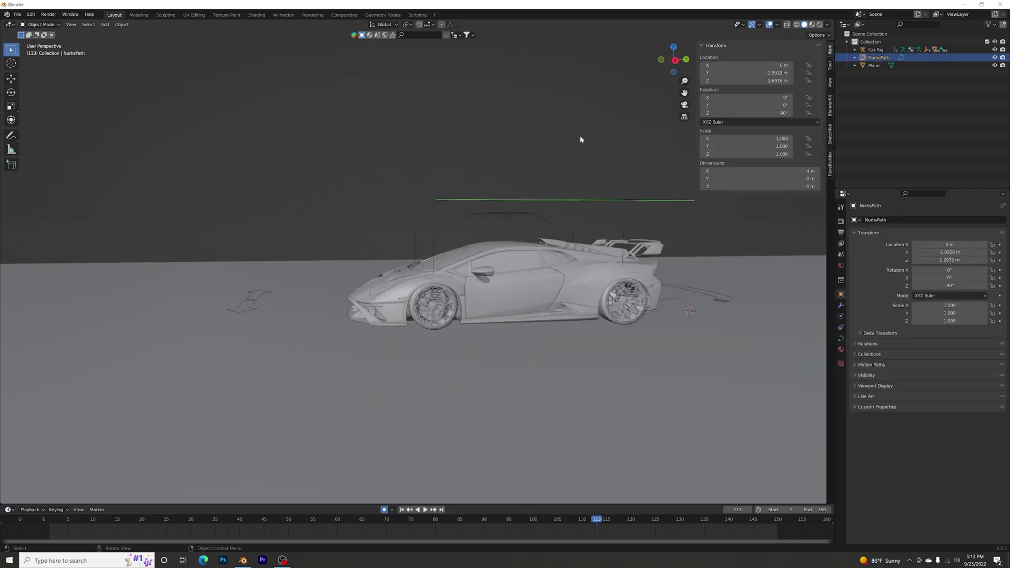
left_click(674, 47)
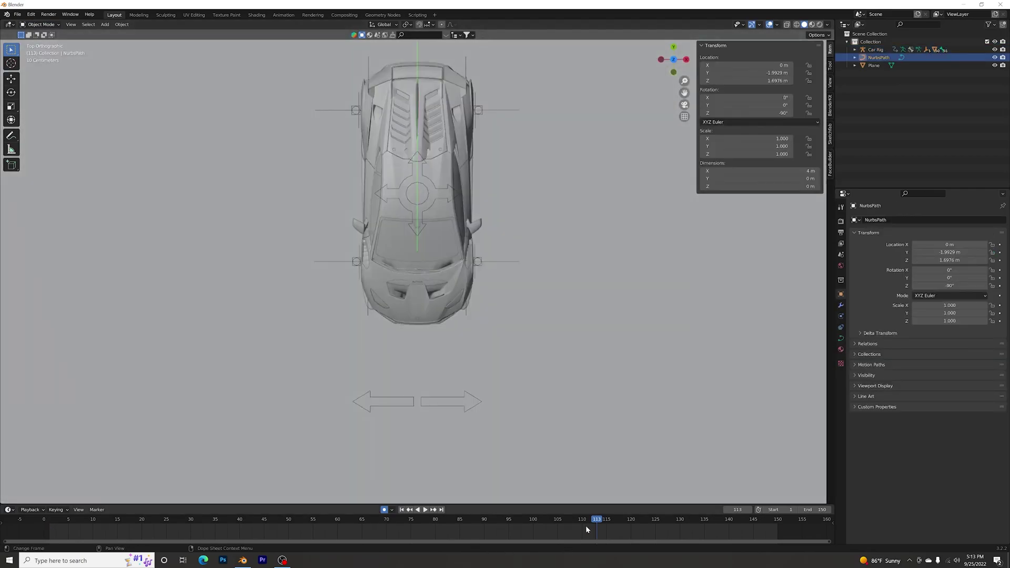
key("space")
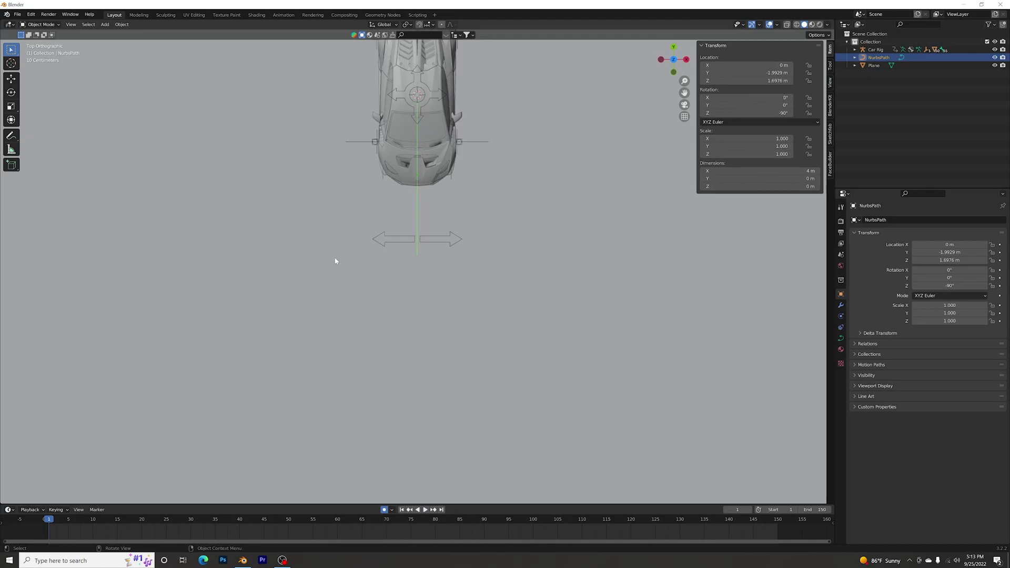
key("Escape")
scroll(360, 254, "down", 5)
Step: In Edit Mode, move the path's front end point along the Y axis
key("Tab")
left_click(427, 267)
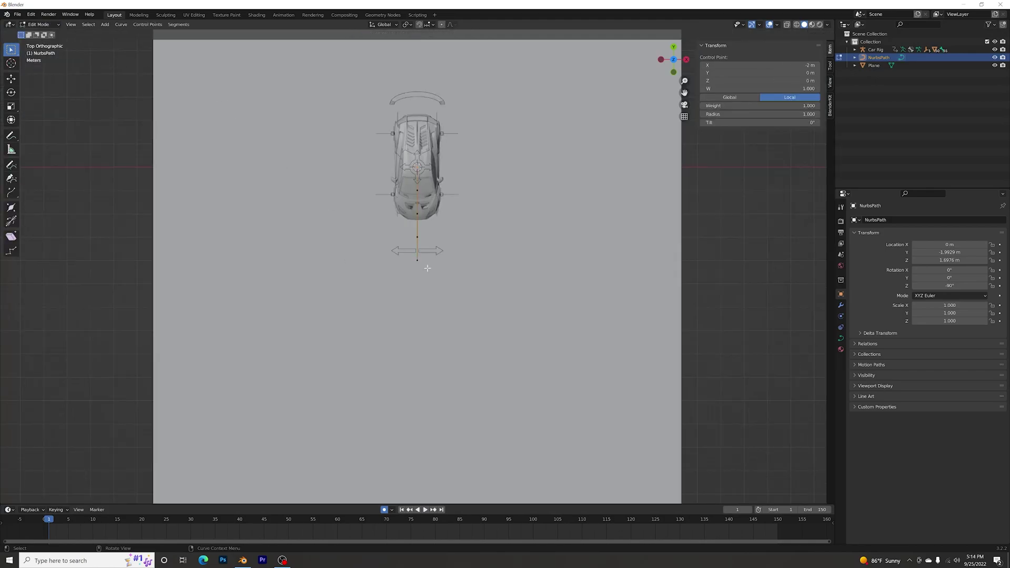
left_click(415, 260)
scroll(457, 251, "down", 5)
scroll(456, 251, "up", 1)
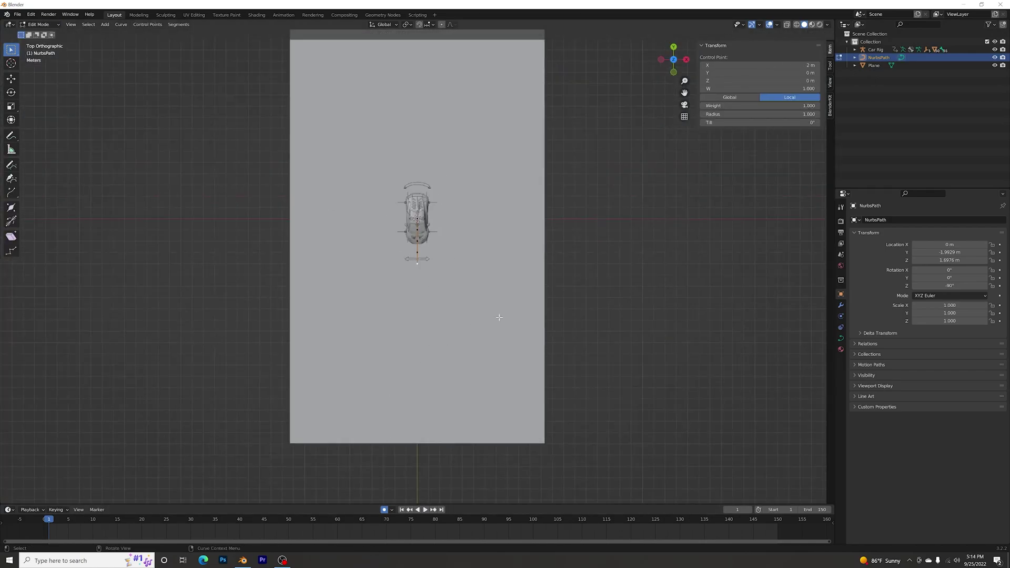
scroll(524, 299, "down", 2)
key("g")
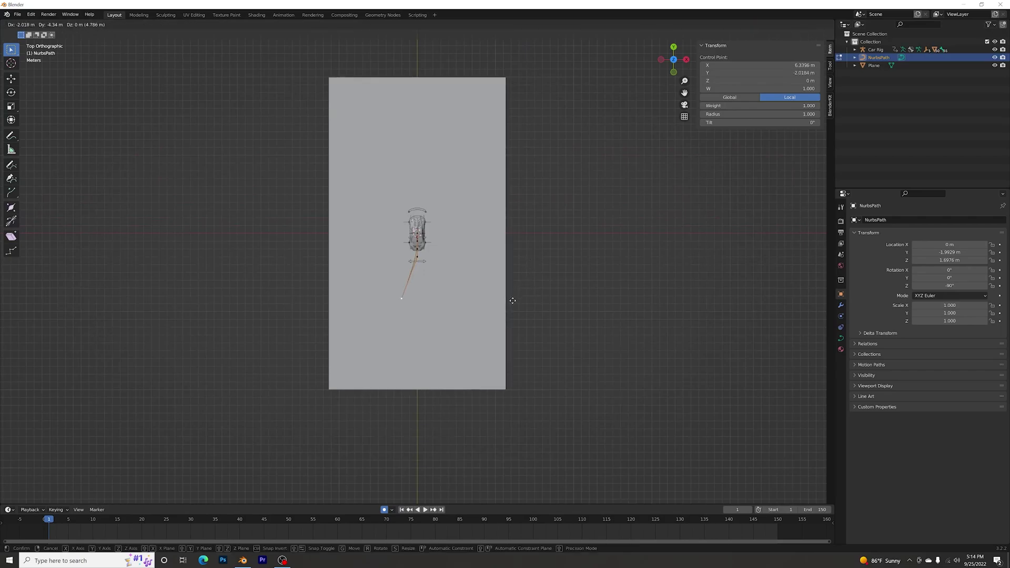
key("y")
left_click(524, 333)
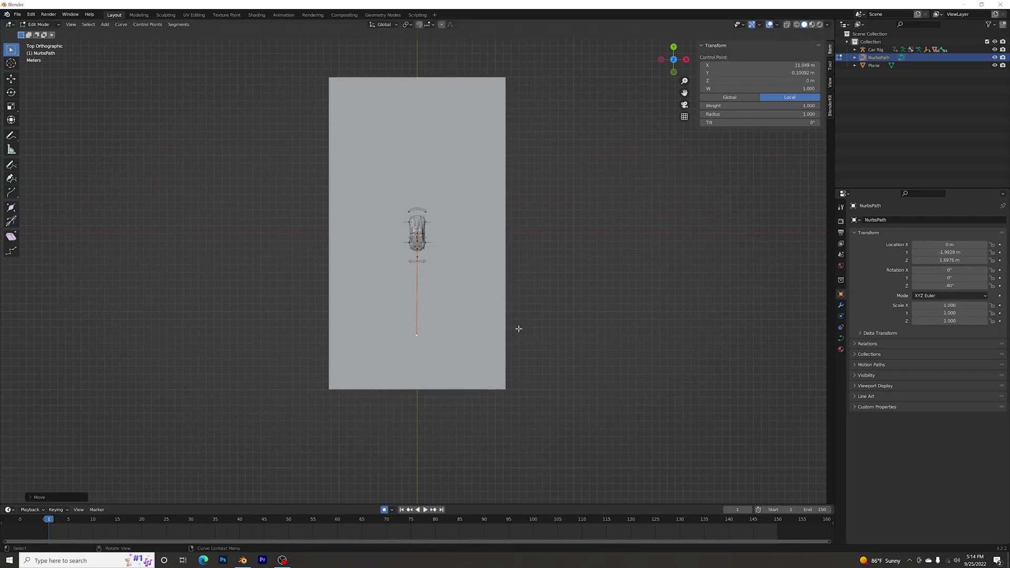
Step: Move two more path points to bend the curve, then leave Edit Mode
left_click(420, 259)
key("g")
left_click(434, 314)
left_click(425, 252)
key("g")
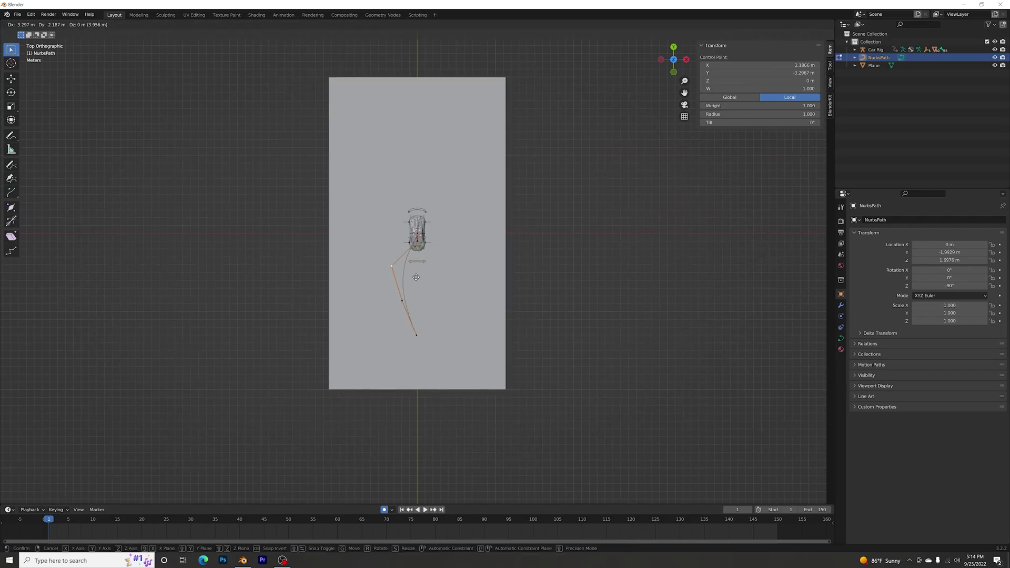
left_click(415, 276)
left_click(428, 244)
key("Tab")
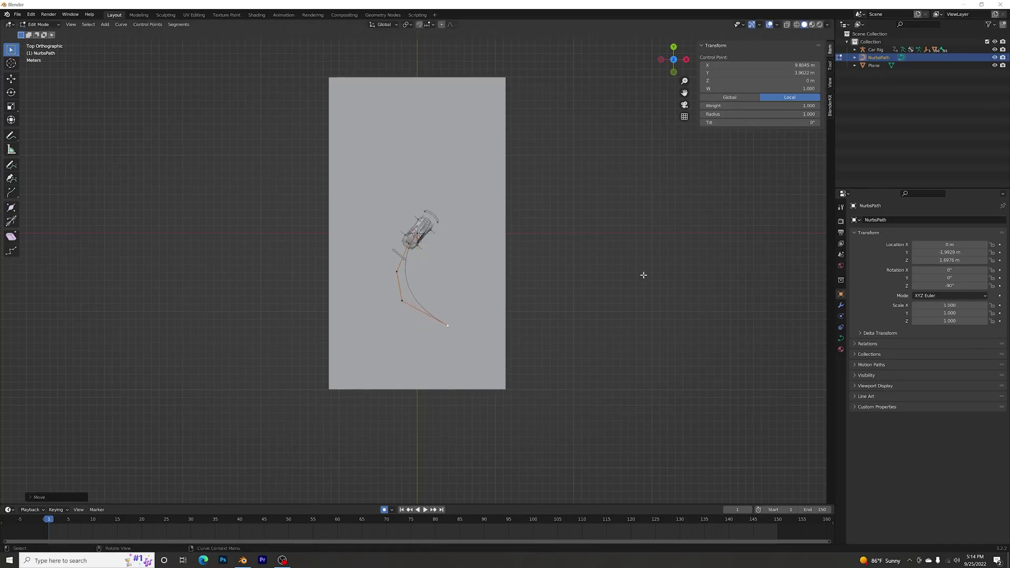
Step: Play the car along the reshaped path, recheck its points in top view, then select Car Rig and rewind
middle_click_drag(643, 274, 574, 214)
key("space")
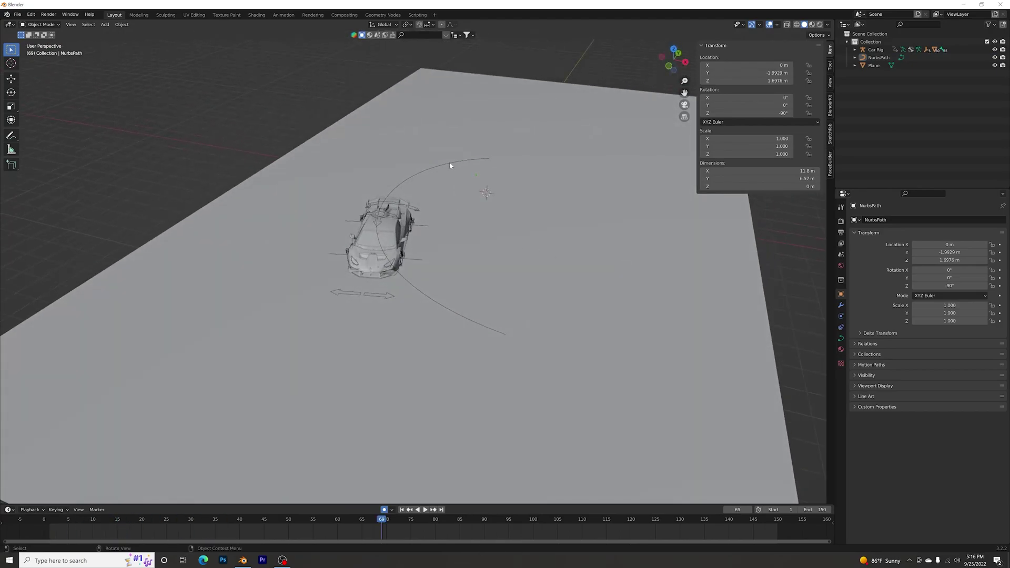
left_click(449, 165)
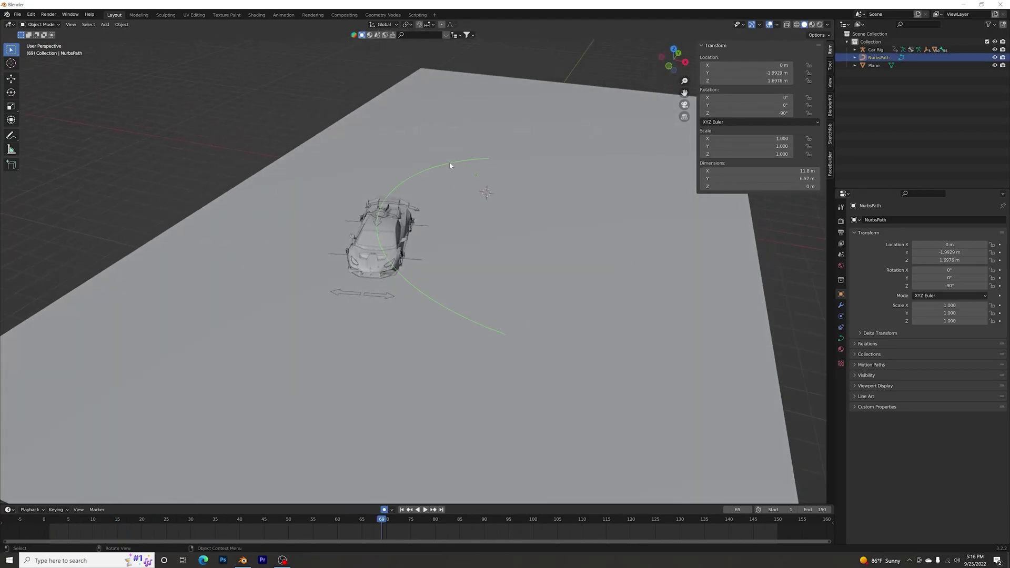
left_click(674, 51)
key("Tab")
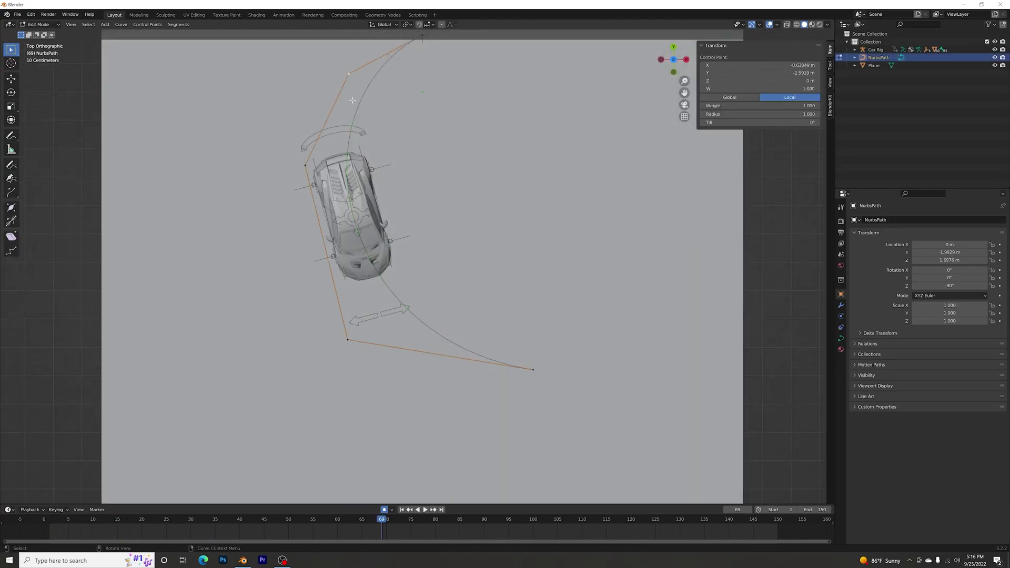
scroll(450, 159, "down", 3)
key("Tab")
middle_click_drag(706, 283, 629, 211)
left_click(451, 229)
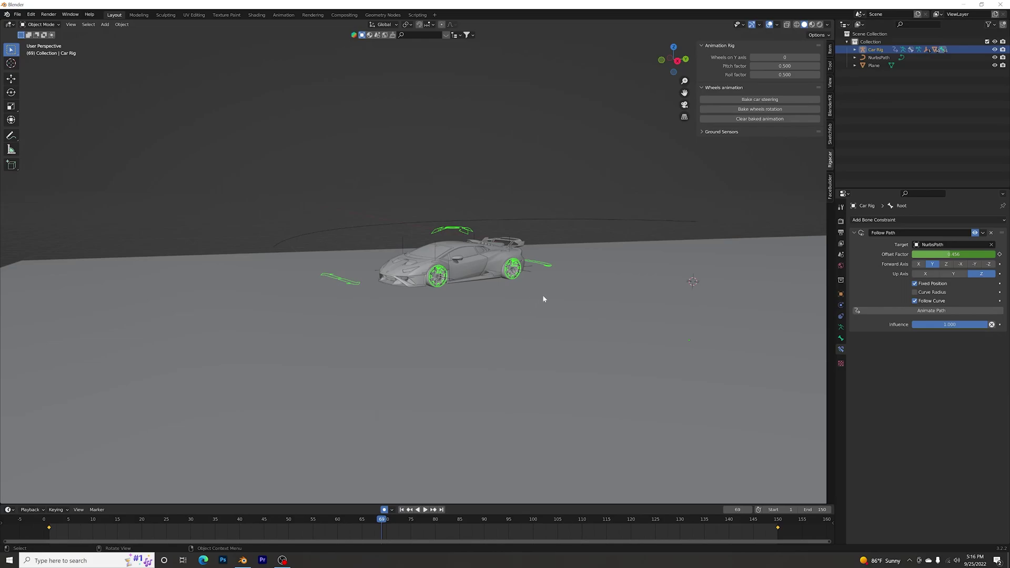
left_click_drag(368, 520, 49, 520)
Step: Play the animation once, then select Car Rig, rewind to frame 1 and centre the car in view
left_click(415, 210)
key("space")
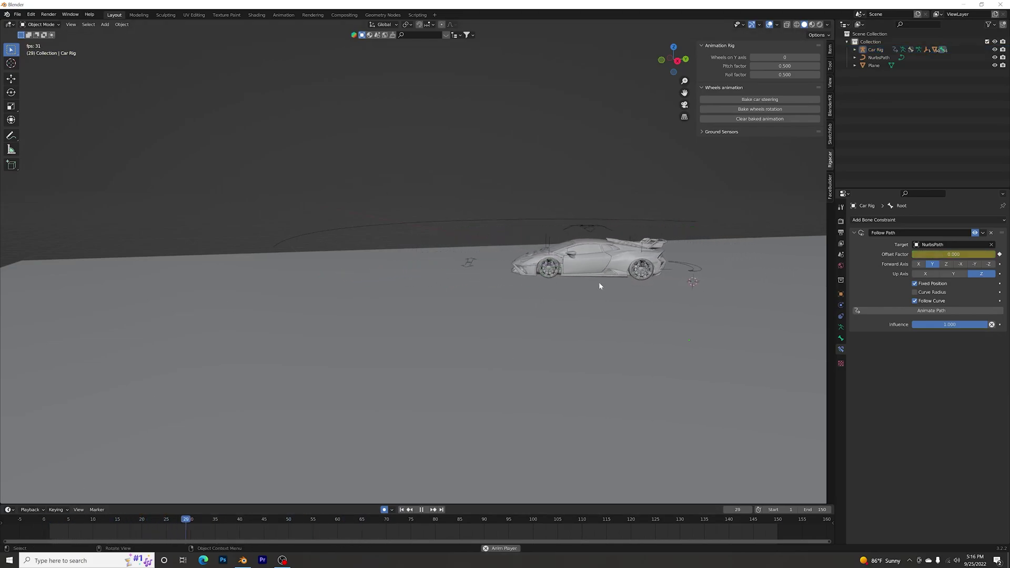
key("space")
left_click(436, 230)
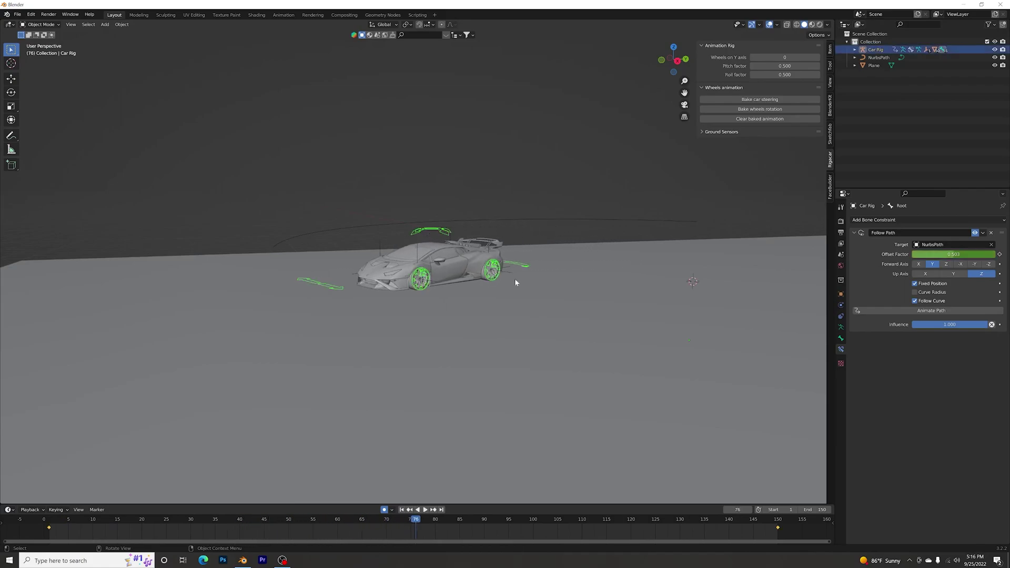
scroll(445, 245, "up", 3)
left_click_drag(414, 519, 49, 520)
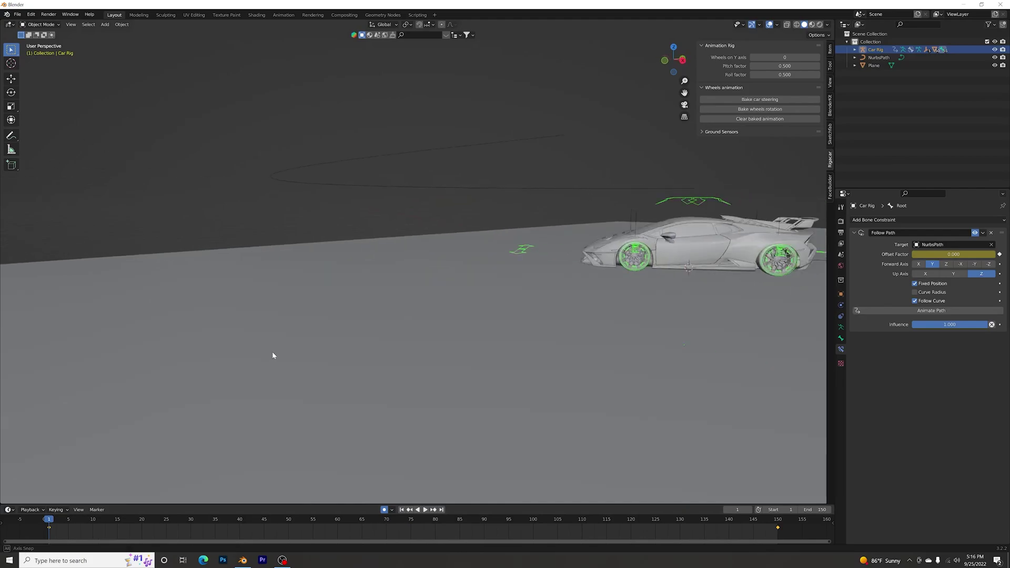
middle_click_drag(273, 356, 179, 366, "shift")
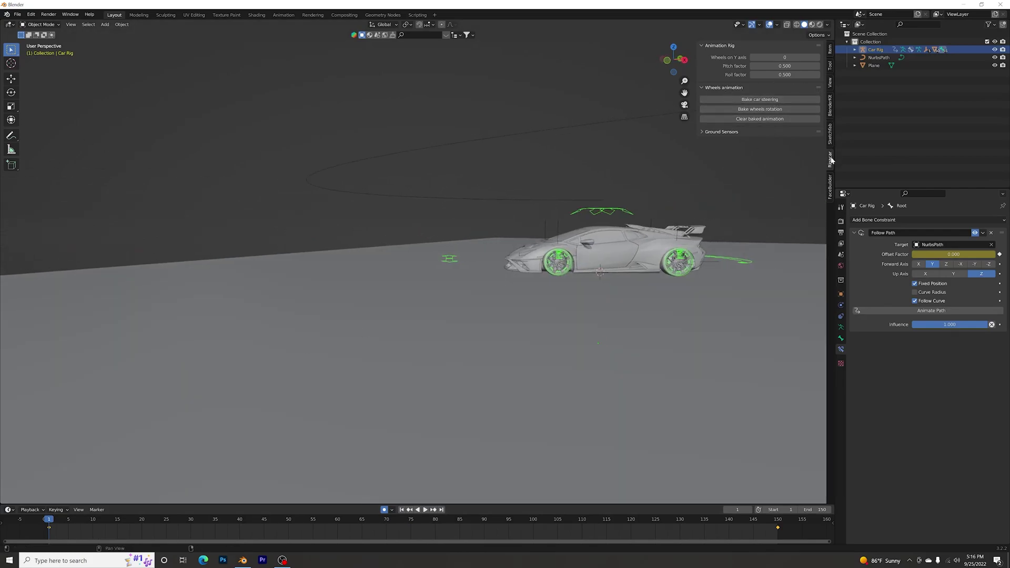
Step: Bake wheels rotation with Start 1 and End 150, then play the animation to watch the spin
left_click(781, 109)
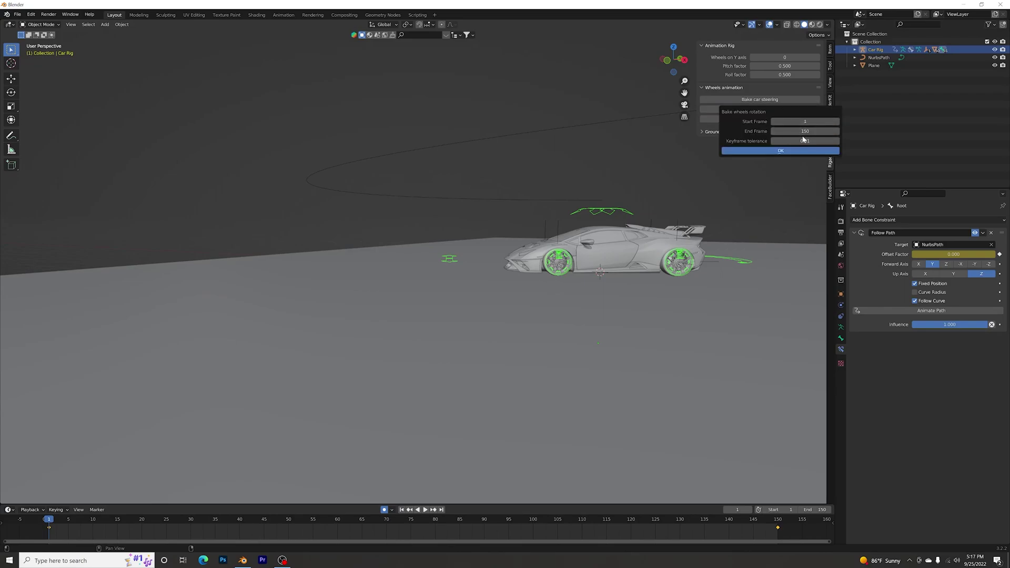
left_click(811, 152)
key("space")
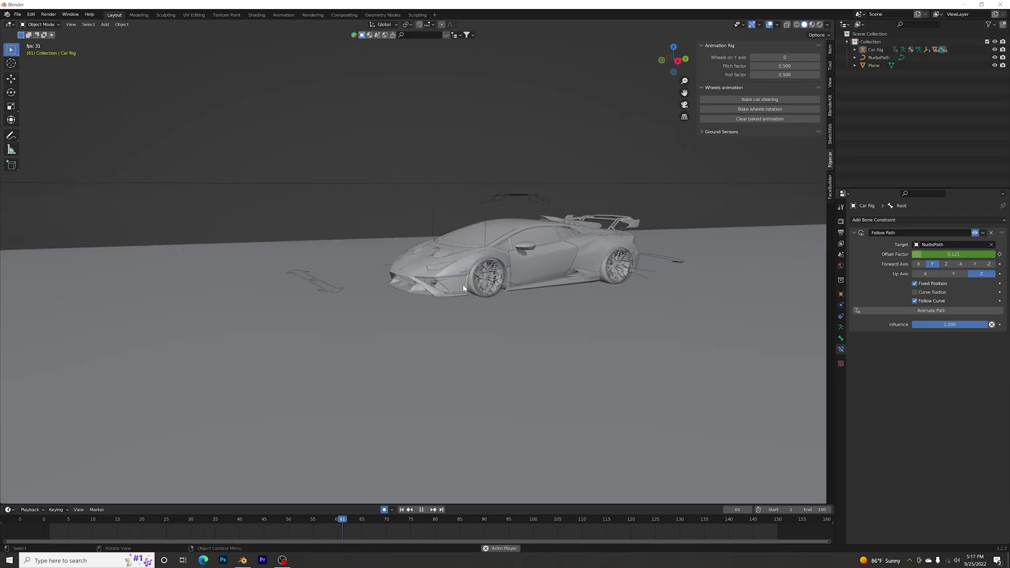
key("space")
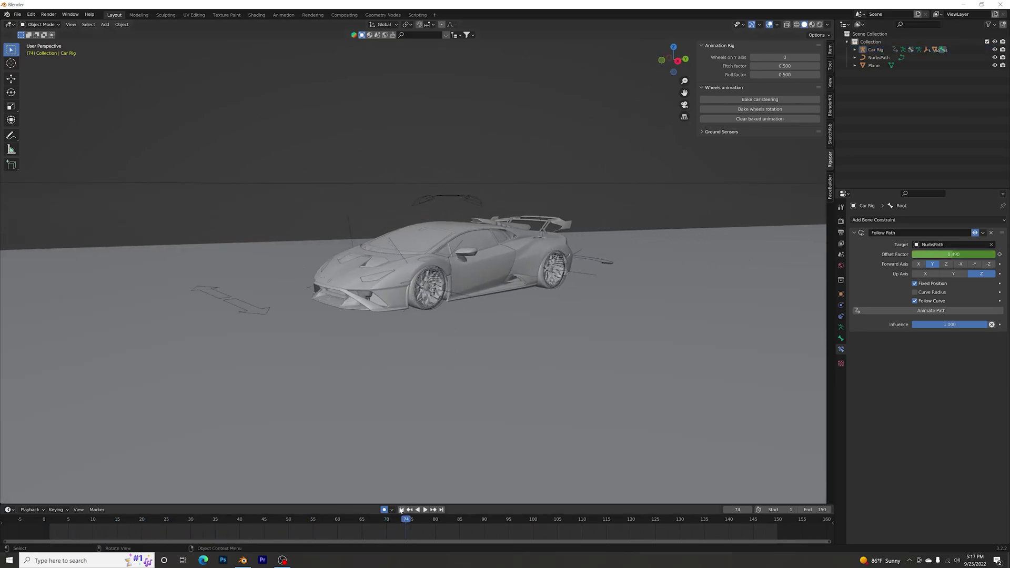
key("space")
scroll(429, 402, "down", 4)
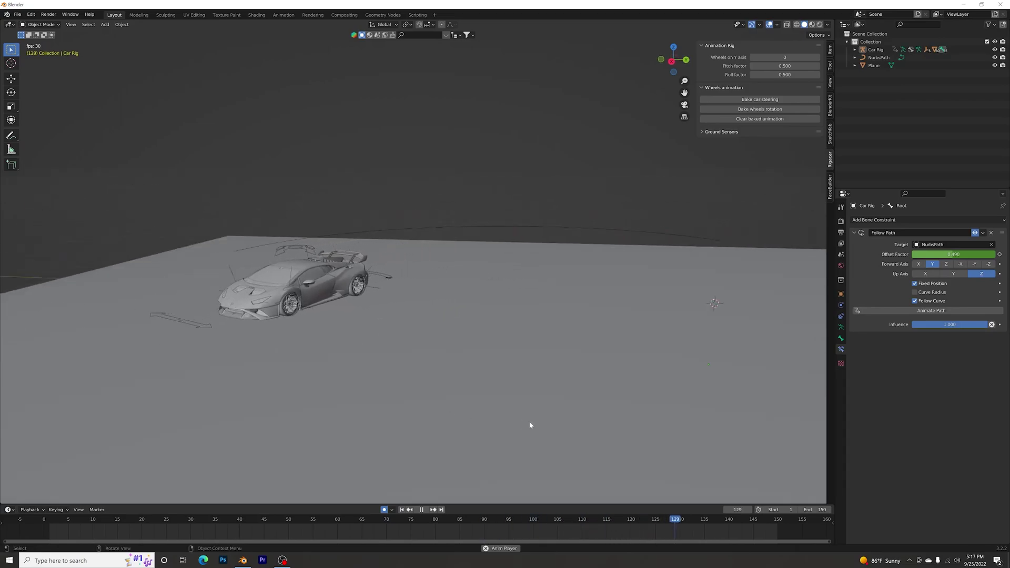
Step: Replay to watch the wheels, then rewind Car Rig to frame 1 and zoom in on the car's front
key("space")
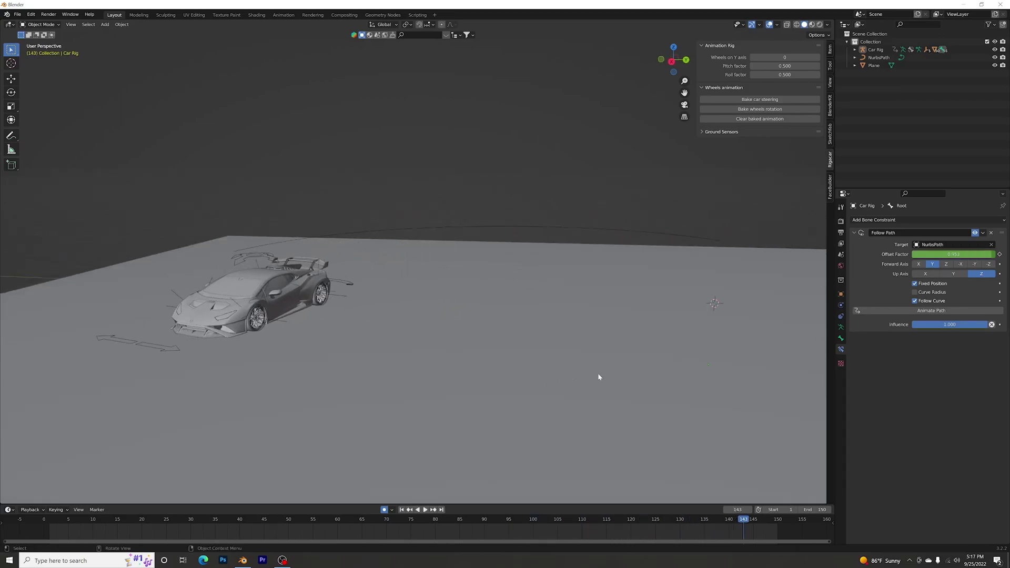
key("space")
key("space")
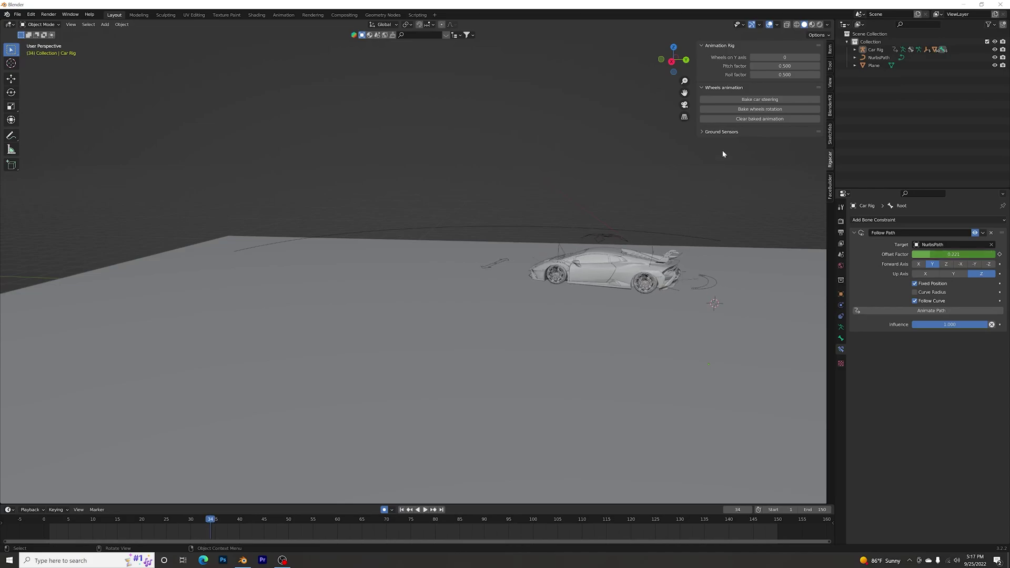
left_click(603, 238)
left_click_drag(176, 521, 48, 530)
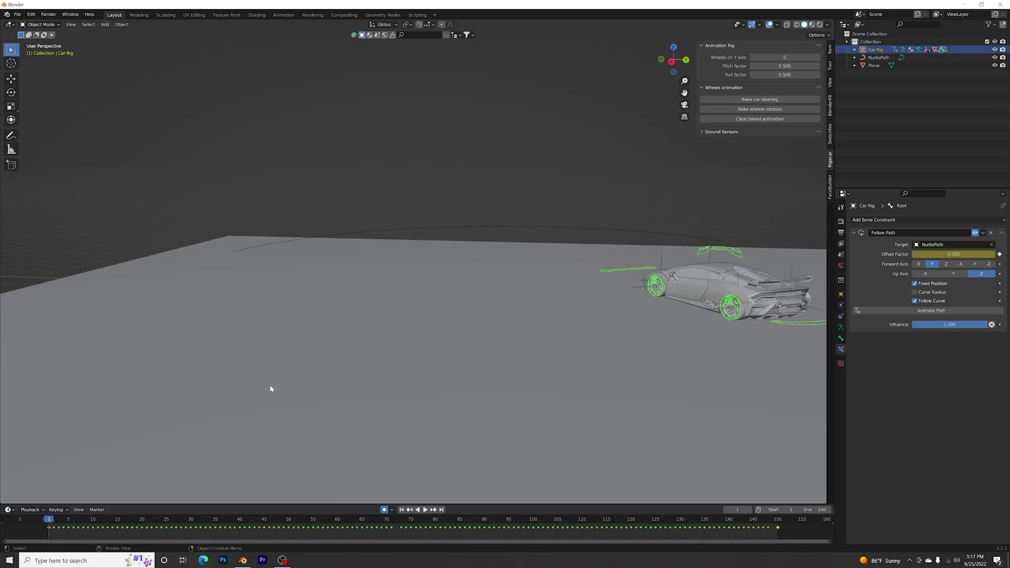
key("KP_Decimal")
middle_click_drag(271, 385, 369, 378)
scroll(369, 378, "up", 5)
scroll(370, 380, "up", 2)
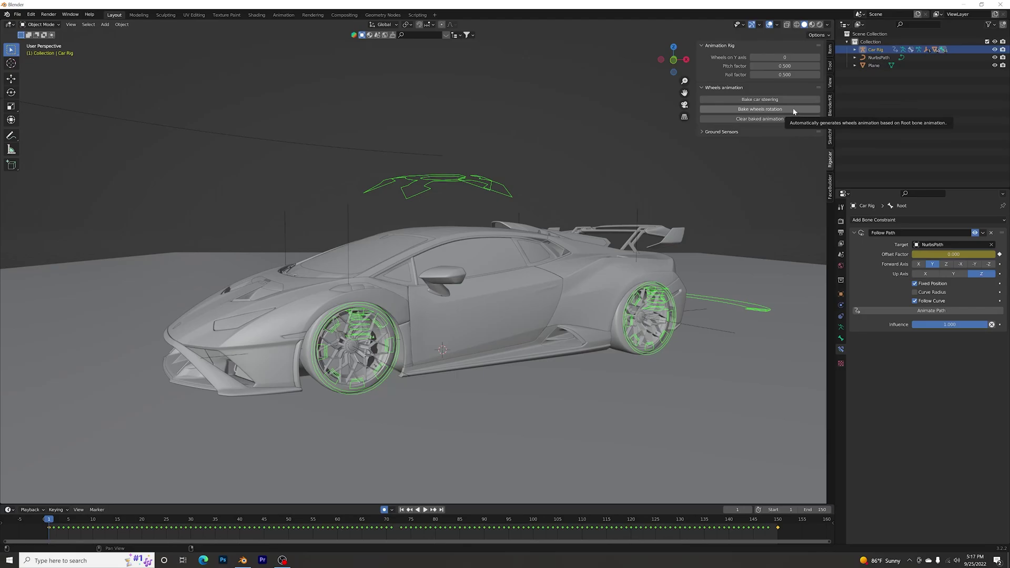
Step: Bake car steering with Start 1, End 150 and rotation factor 1.00
left_click(777, 100)
left_click(769, 104)
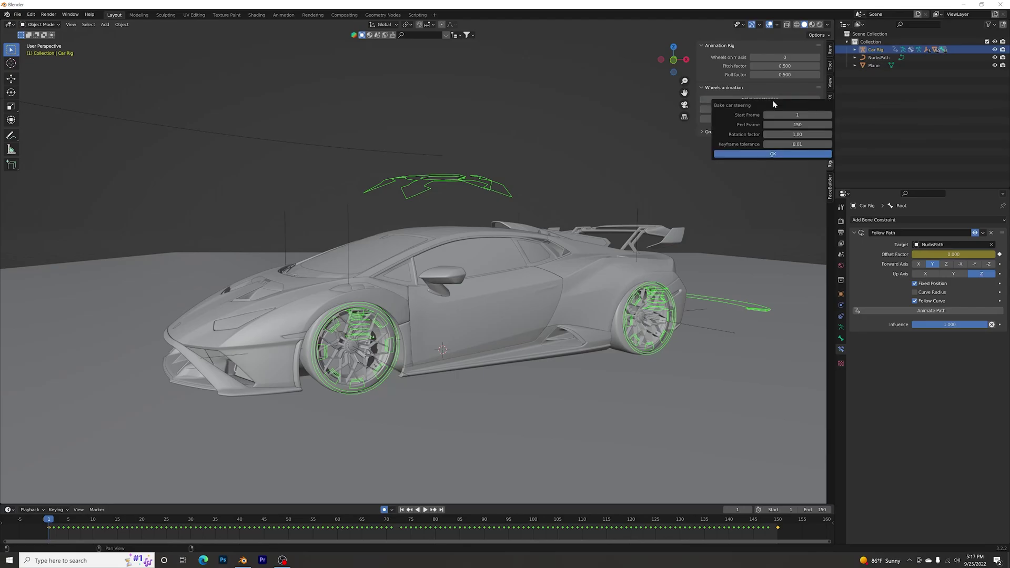
left_click(776, 154)
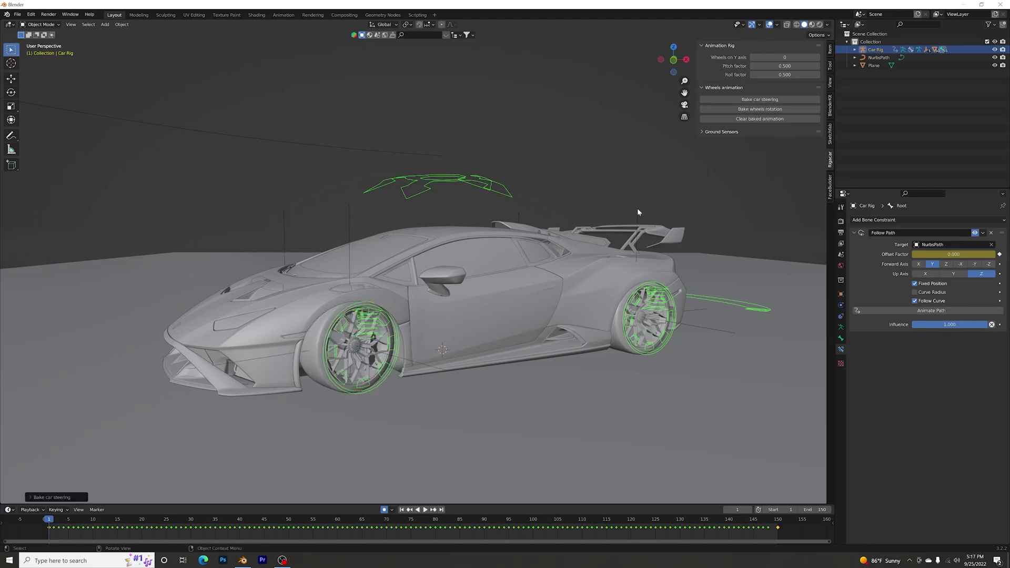
left_click(543, 174)
middle_click_drag(490, 246, 523, 244)
Step: Play the animation up to frame 103 while orbiting around the car to watch the steering
scroll(518, 278, "up", 2)
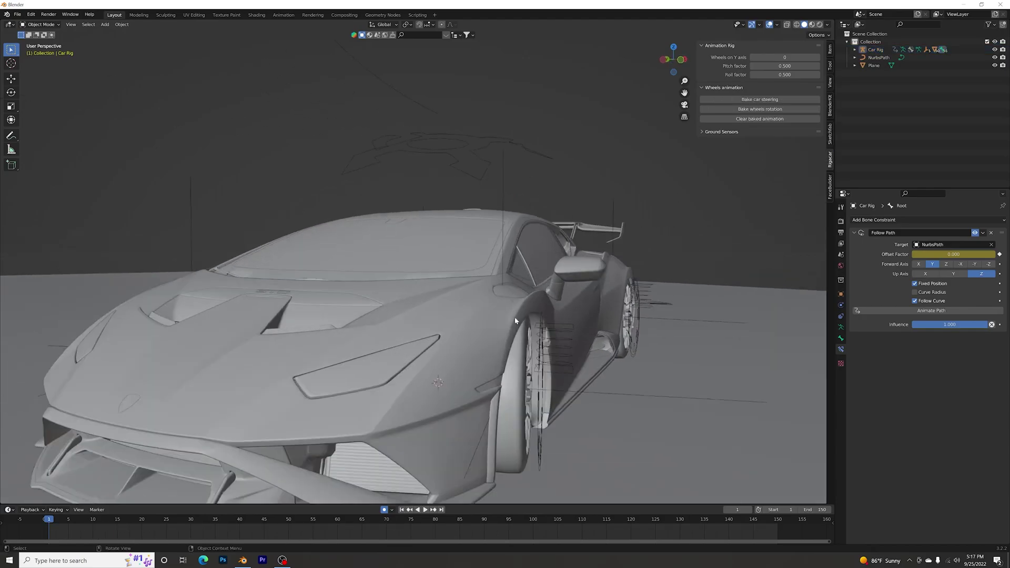
scroll(548, 342, "down", 3)
middle_click_drag(548, 342, 499, 346)
scroll(516, 343, "down", 4)
key("space")
scroll(500, 345, "down", 3)
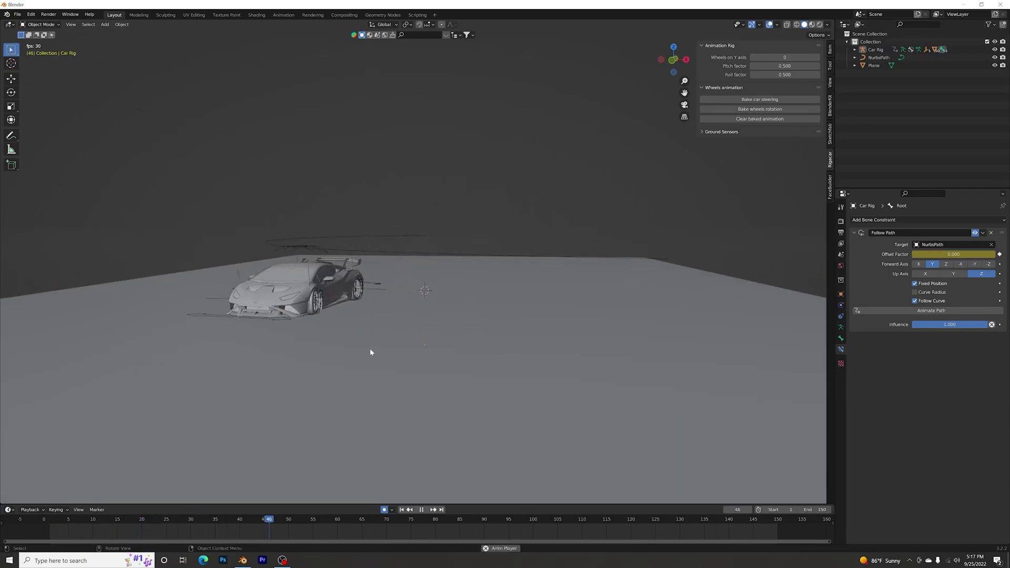
scroll(344, 341, "up", 1)
key("space")
Step: Inspect the front-left wheel Wheel.ft.L from the front, replay the animation, then select Car Rig
mouse_move(349, 339)
middle_mouse_down()
mouse_move(316, 349)
mouse_move(339, 350)
middle_mouse_up()
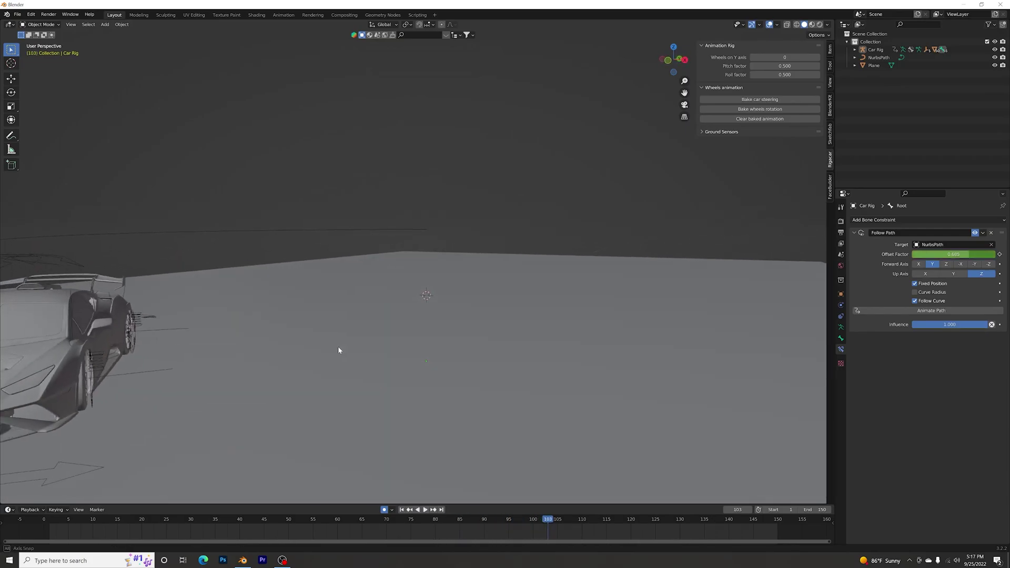
left_click(131, 374)
middle_click_drag(158, 358, 462, 223)
left_click(487, 214)
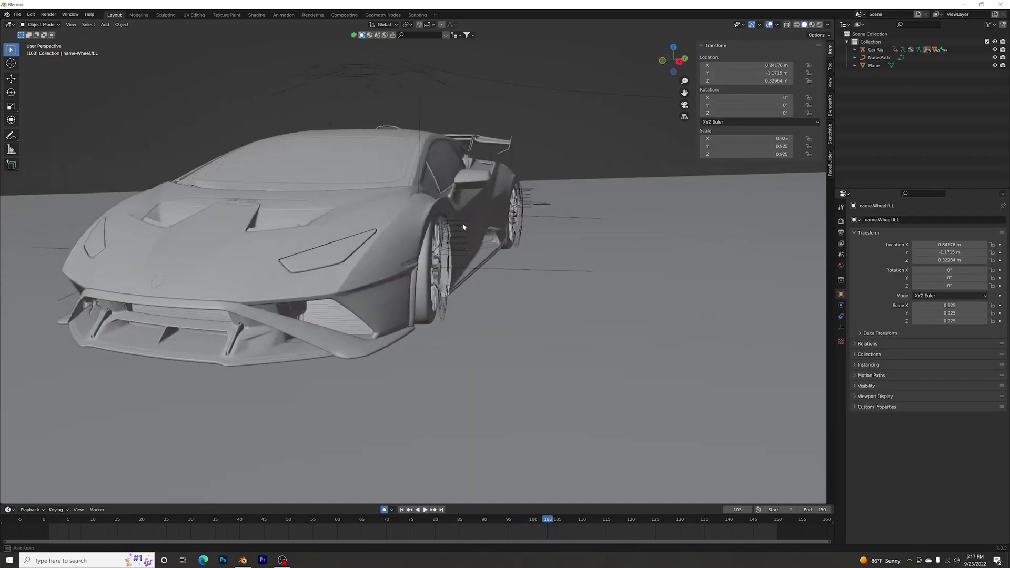
scroll(458, 223, "down", 8)
key("space")
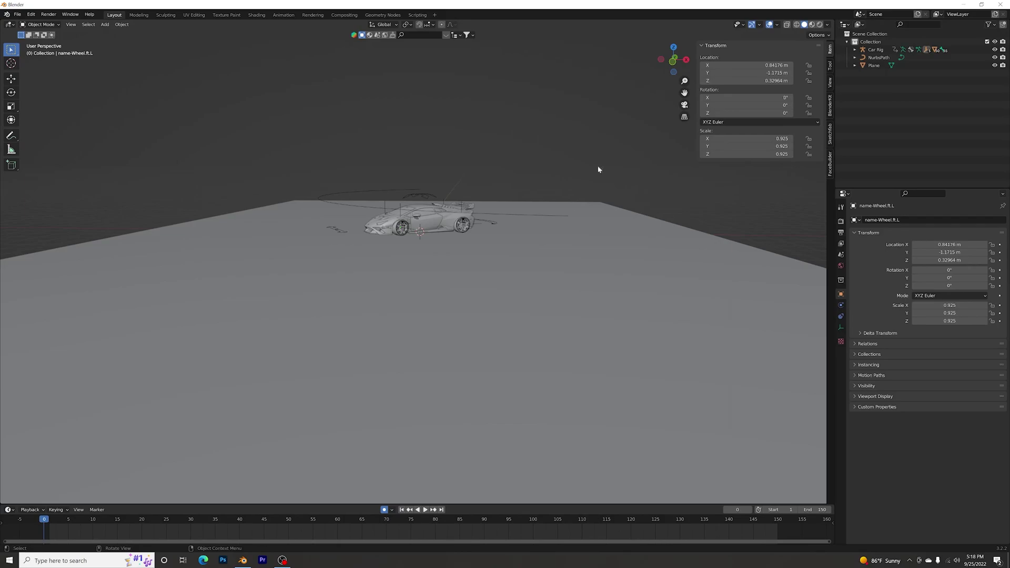
left_click(424, 199)
Step: Navigate to a three-quarter side view of the car, select the car rig, and open its interaction modes list
left_click(675, 50)
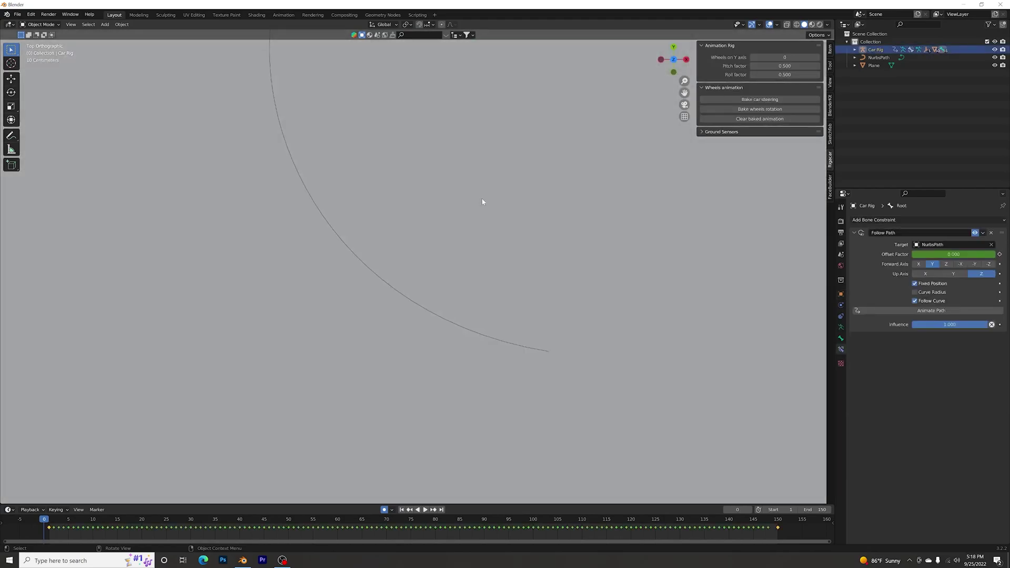
middle_click_drag(534, 211, 553, 490, "shift")
scroll(495, 252, "up", 4)
middle_click_drag(495, 252, 563, 127)
left_click(563, 127)
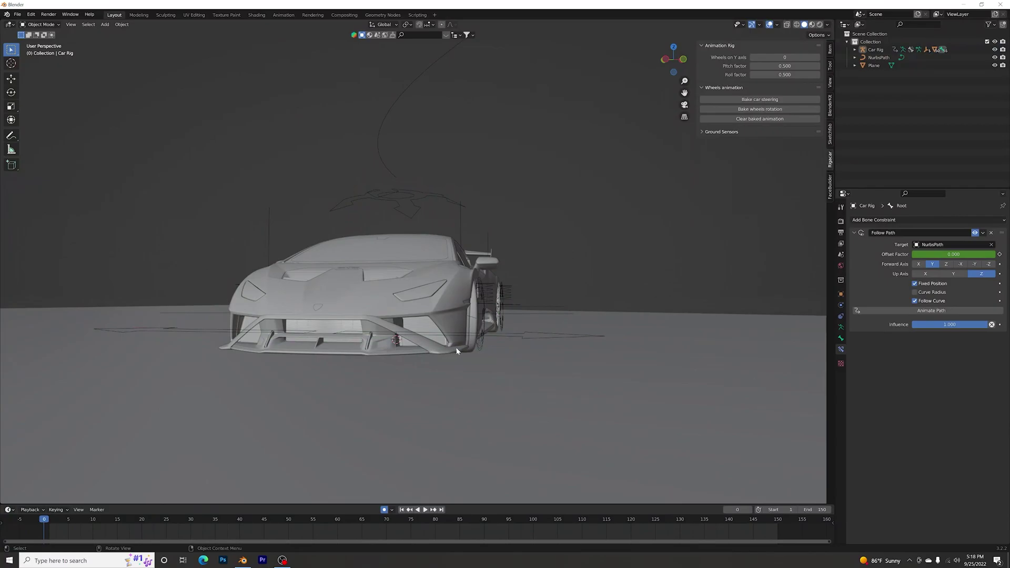
middle_click_drag(538, 277, 499, 260)
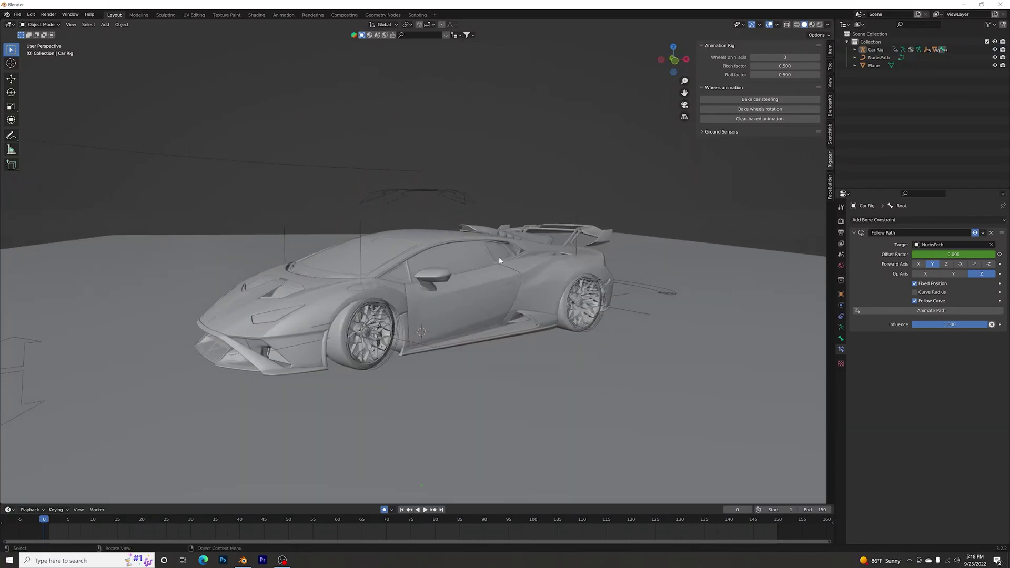
left_click(419, 191)
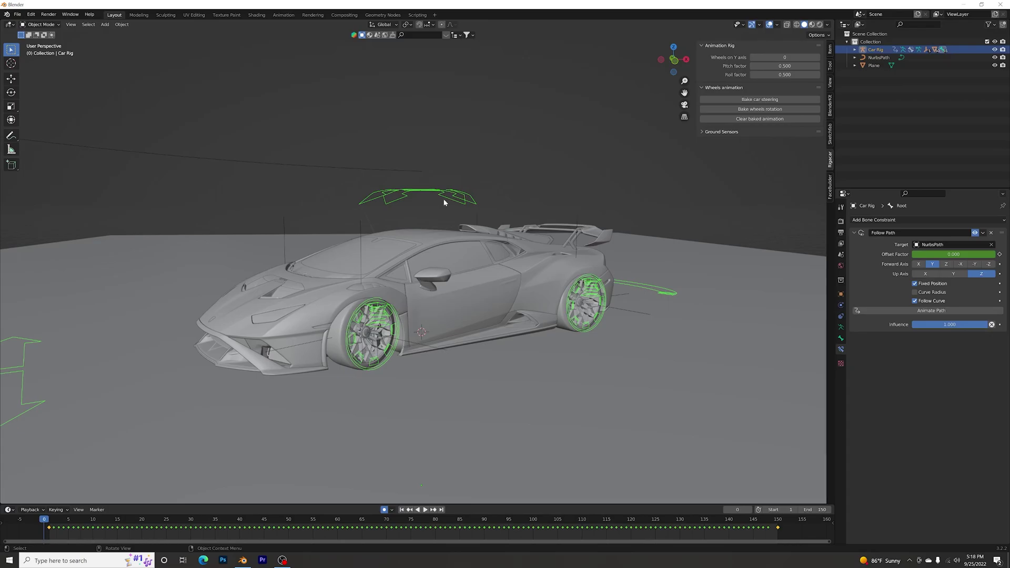
left_click(45, 25)
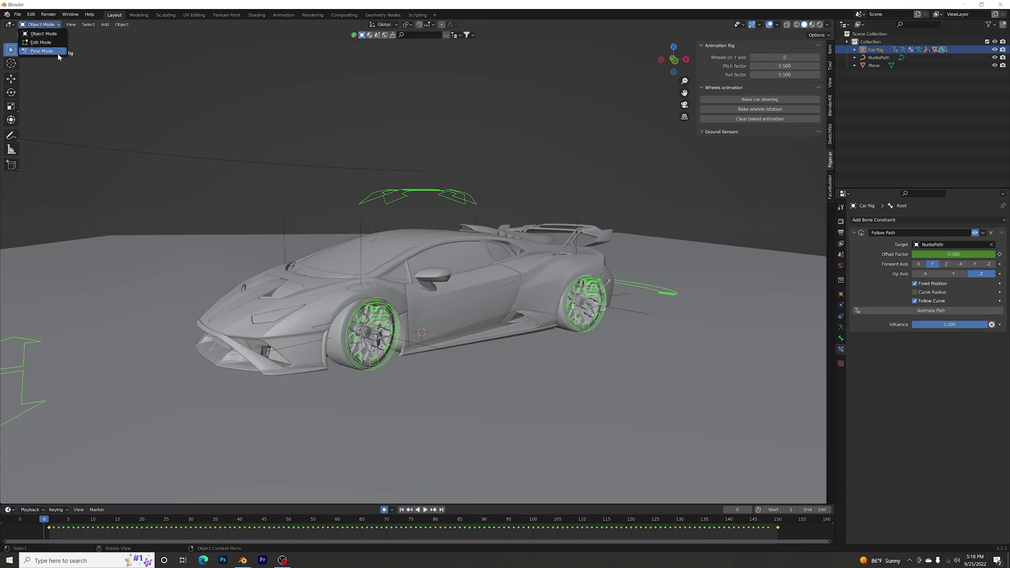
Step: Switch the car rig to Pose Mode and test-move the Suspension bone, then cancel the move
left_click(42, 51)
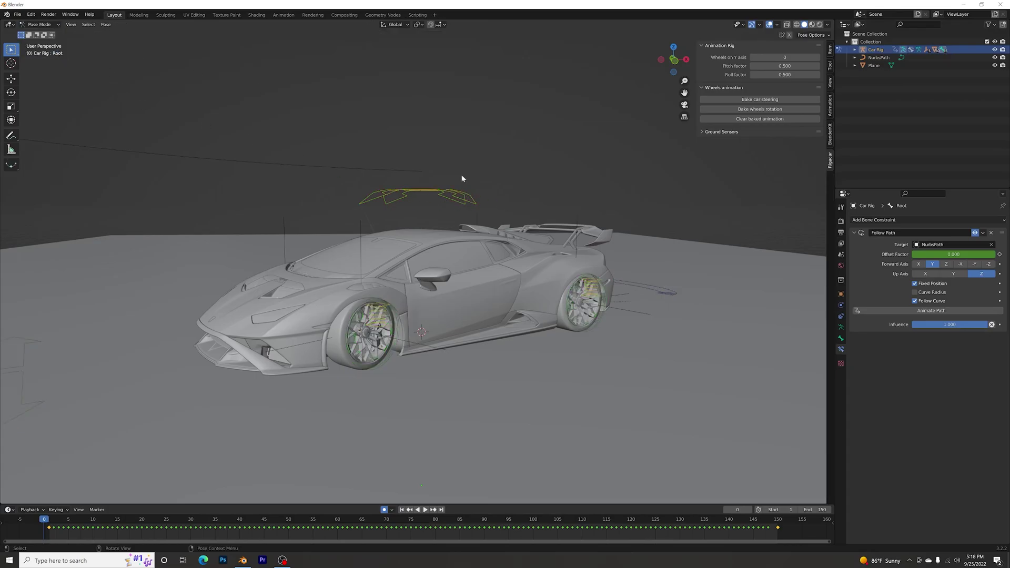
left_click(440, 196)
scroll(451, 194, "up", 2)
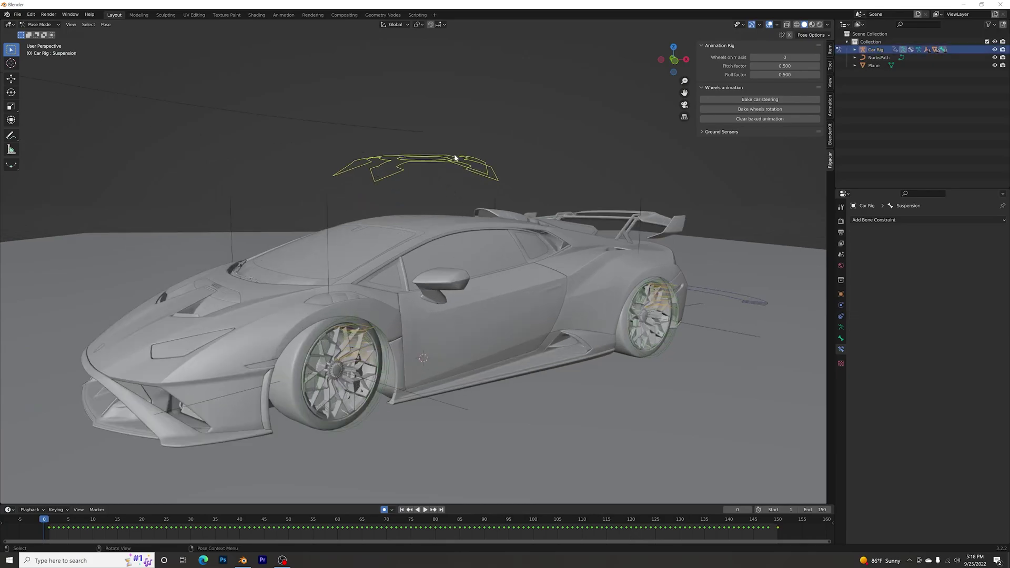
key("g")
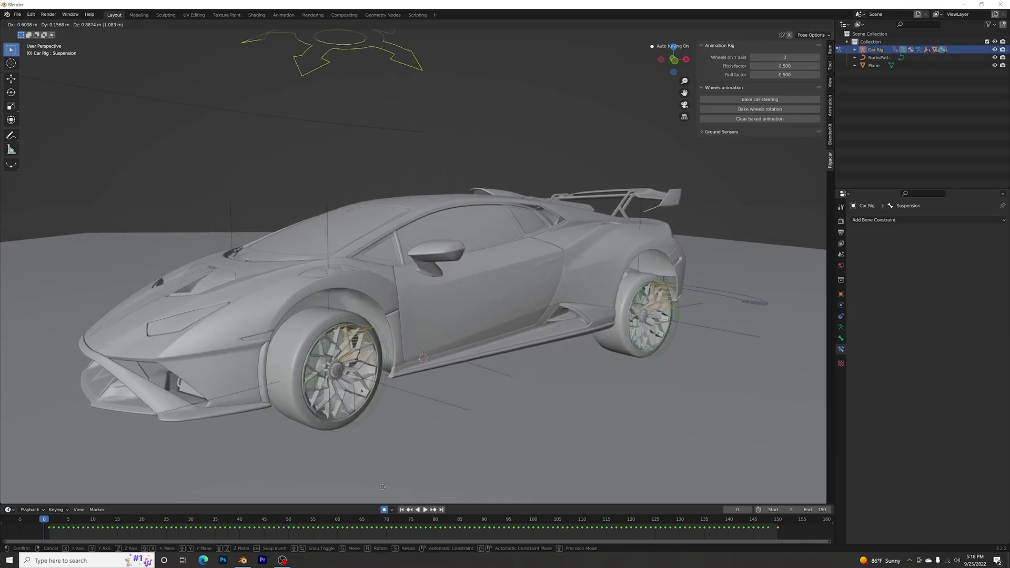
right_click(537, 86)
Step: Play the drive from the start, stop at frame 45, and view the car from above
key("shift+Left")
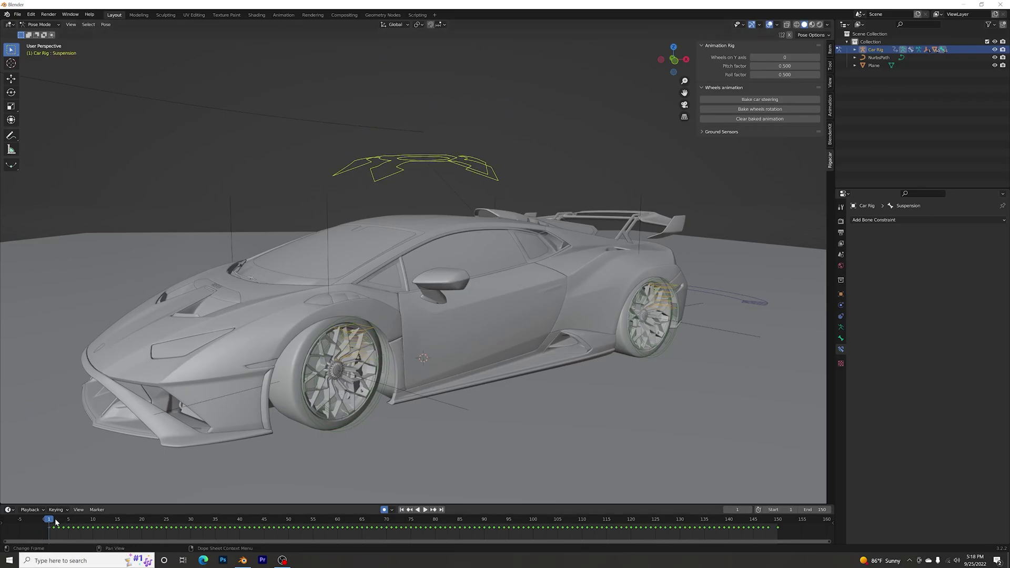
key("space")
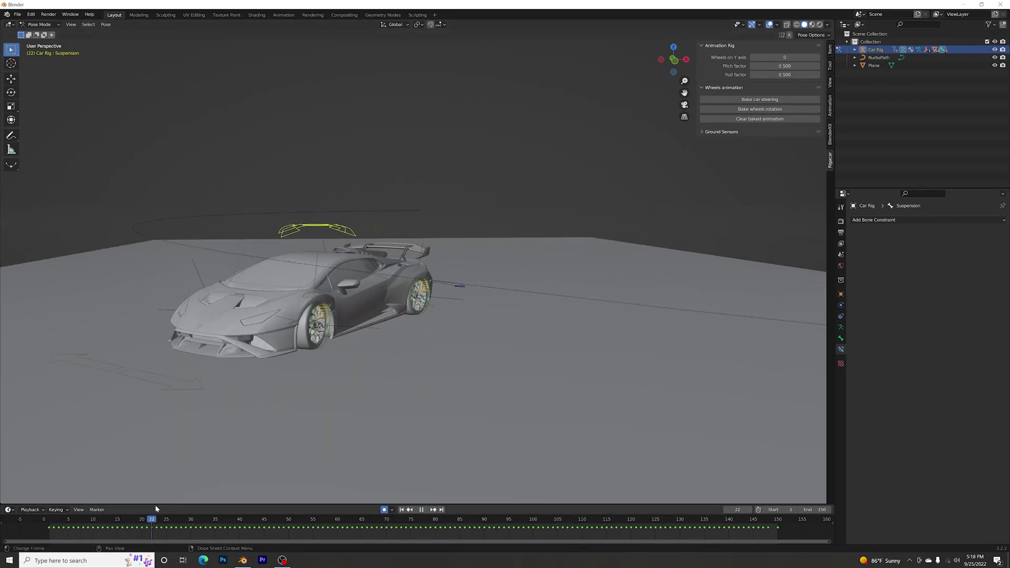
key("space")
middle_click_drag(292, 346, 336, 372)
scroll(336, 372, "up", 3)
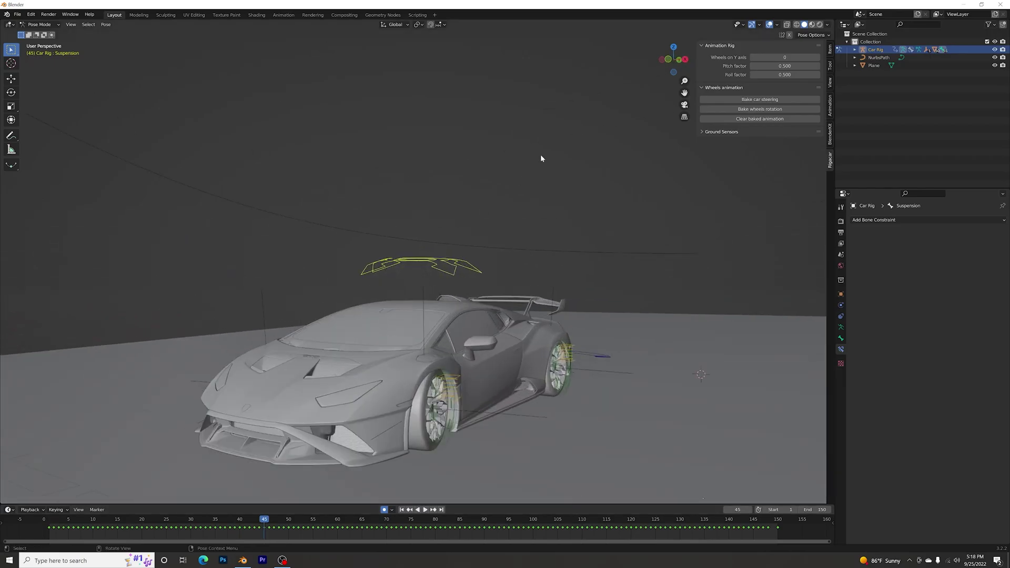
left_click(677, 46)
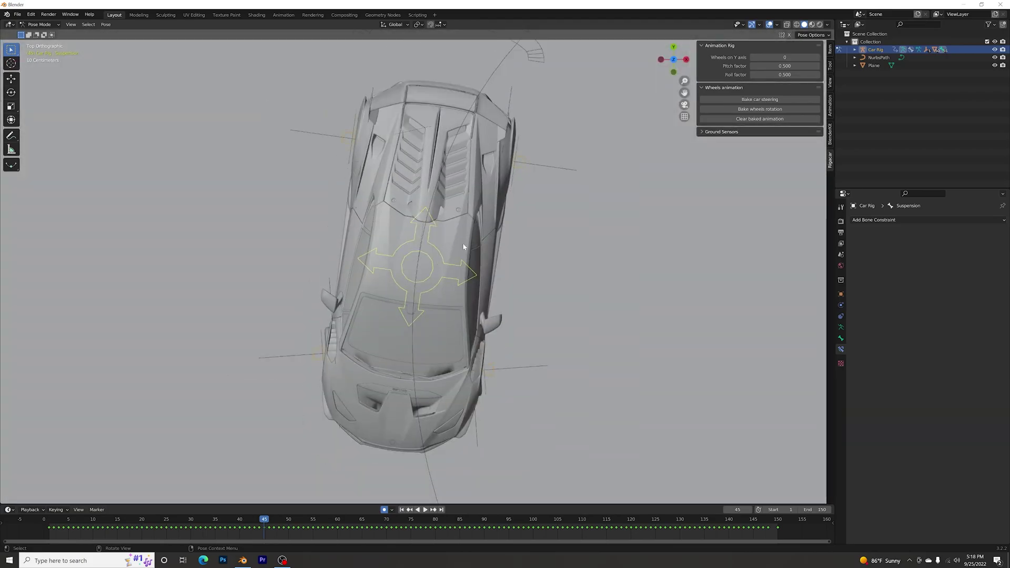
Step: Move the Suspension bone to a new position and orbit back to see the whole car
key("g")
left_click(470, 319)
middle_click_drag(470, 319, 330, 302)
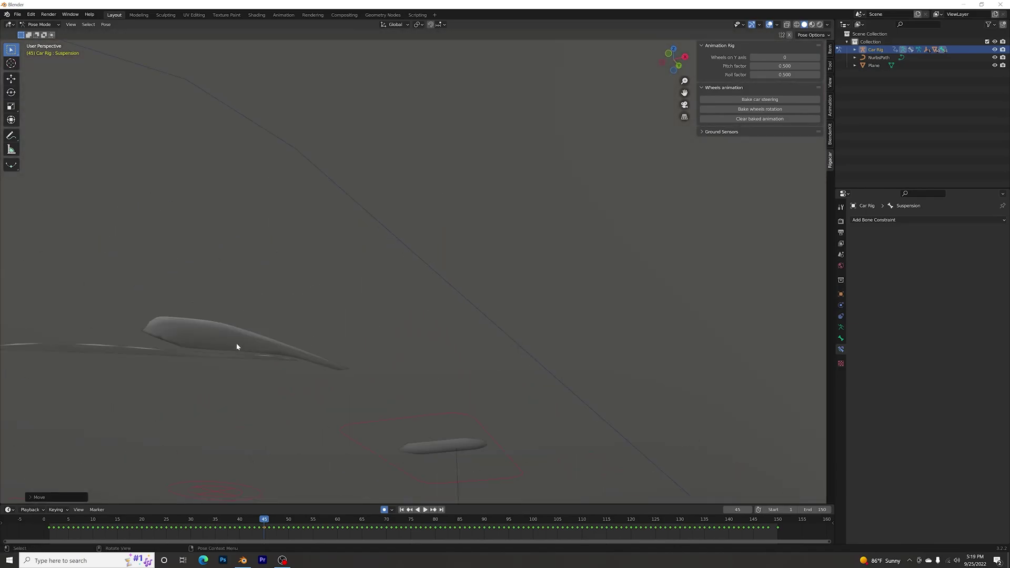
middle_click_drag(190, 322, 277, 341, "shift")
middle_click_drag(352, 370, 367, 382)
scroll(366, 384, "down", 6)
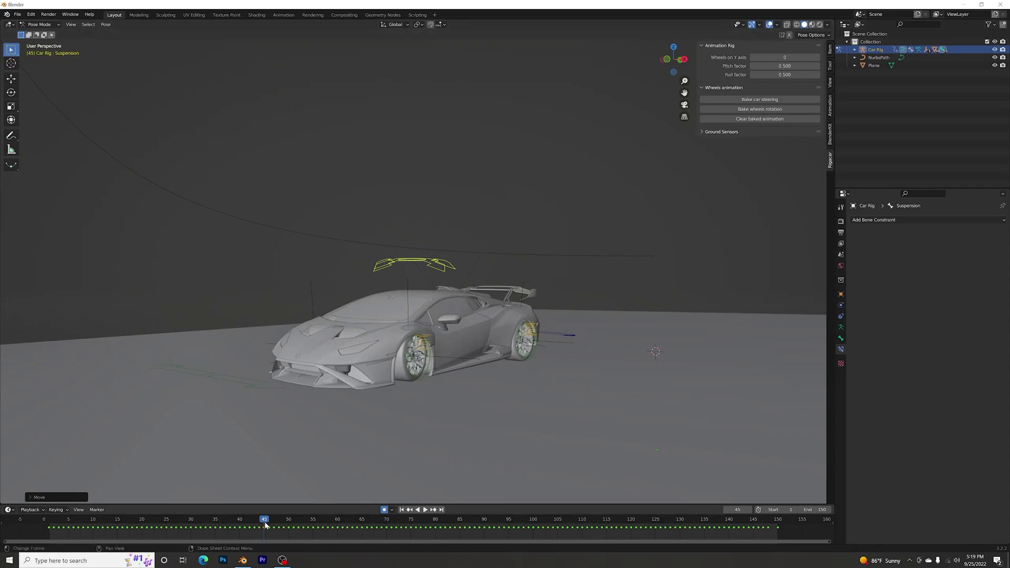
Step: Play the drive animation, stop at frame 35, check frame 45, then return to frame 35
key("space")
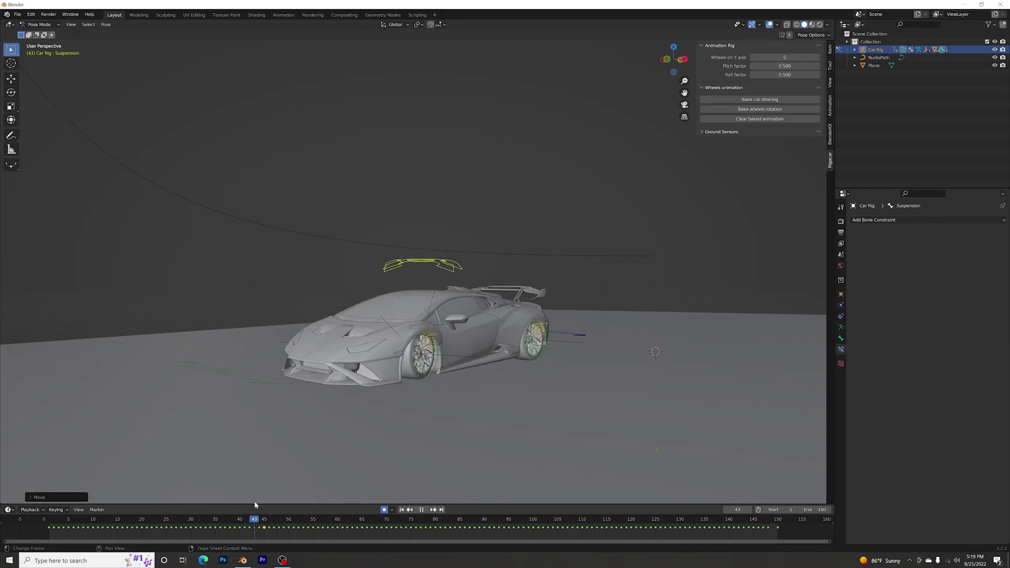
left_click(212, 519)
left_click_drag(213, 518, 264, 517)
key("space")
middle_click_drag(494, 301, 377, 302)
left_click_drag(265, 519, 215, 519)
middle_click_drag(405, 365, 470, 341)
Step: Reset the Suspension bone with Alt+G, then lower the car body about 0.17 m along Z
scroll(471, 342, "down", 4)
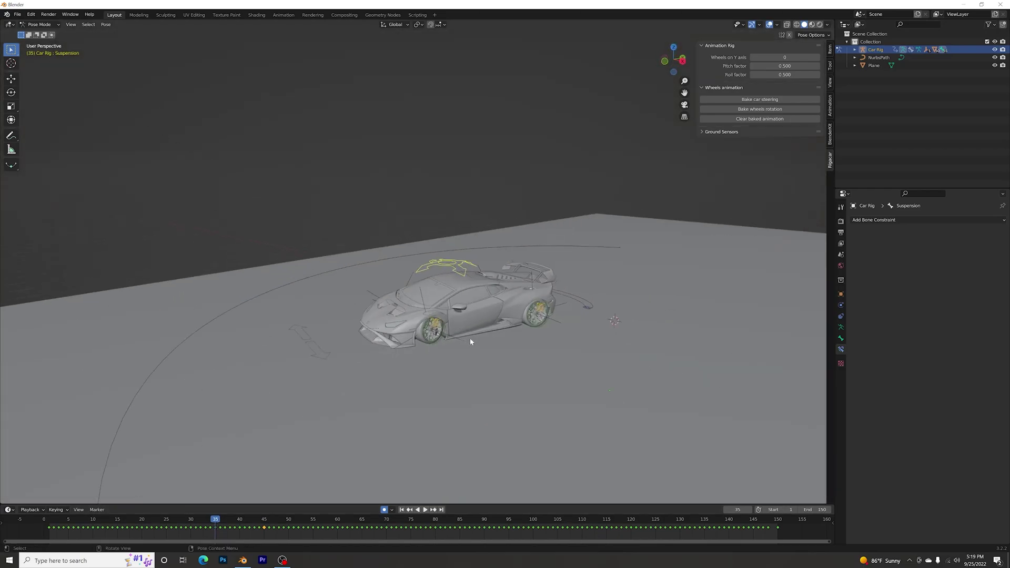
key("alt+g")
scroll(526, 321, "up", 5)
middle_click_drag(526, 321, 512, 296)
key("g")
key("z")
left_click(504, 306)
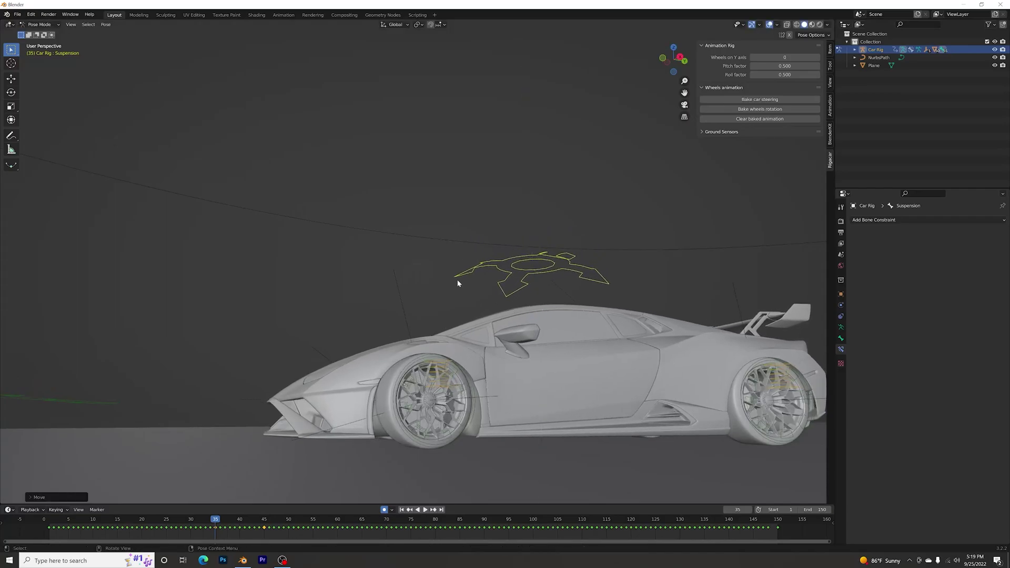
middle_click_drag(457, 279, 527, 308)
scroll(528, 309, "down", 6)
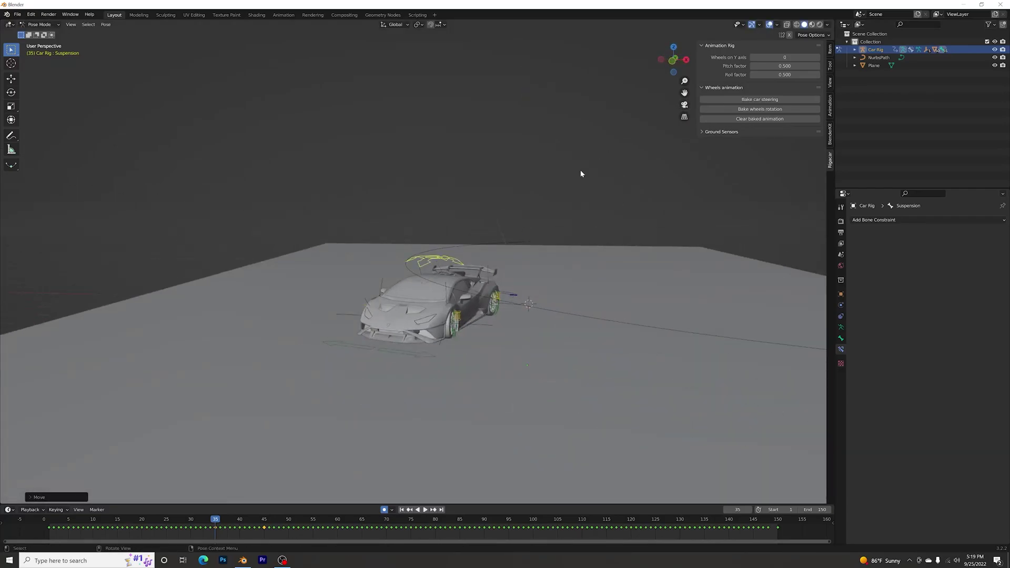
Step: Shift the selected keyframes 9 frames later and replay the drive from frame 30, stopping at 37
key("space")
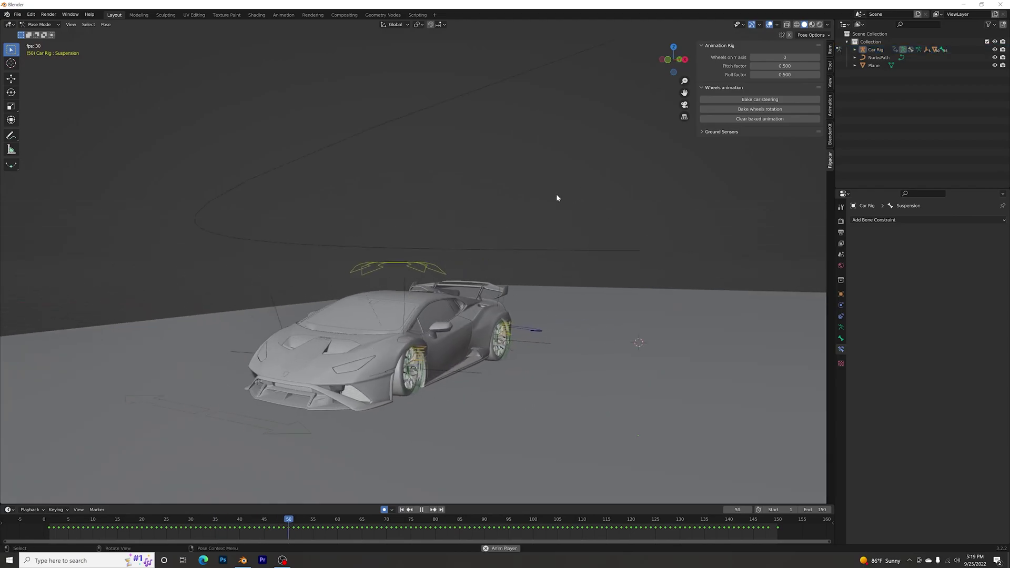
key("space")
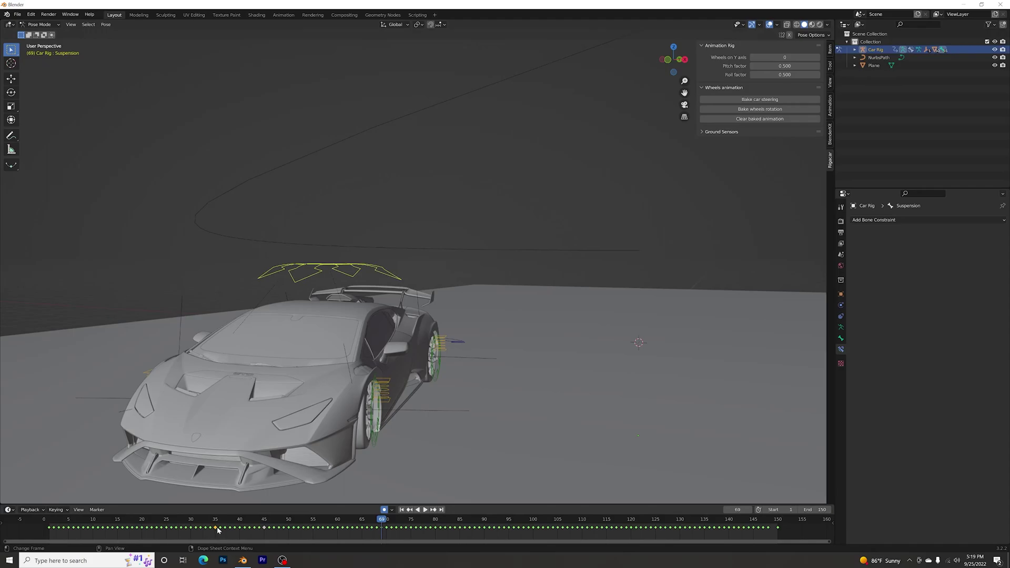
left_click_drag(218, 528, 318, 528)
left_click_drag(389, 523, 191, 522)
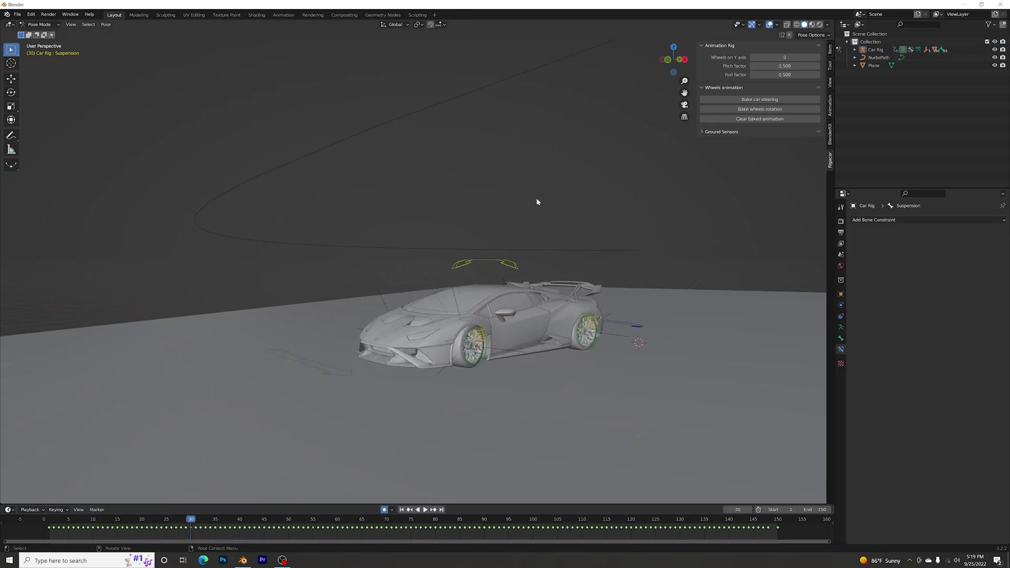
key("space")
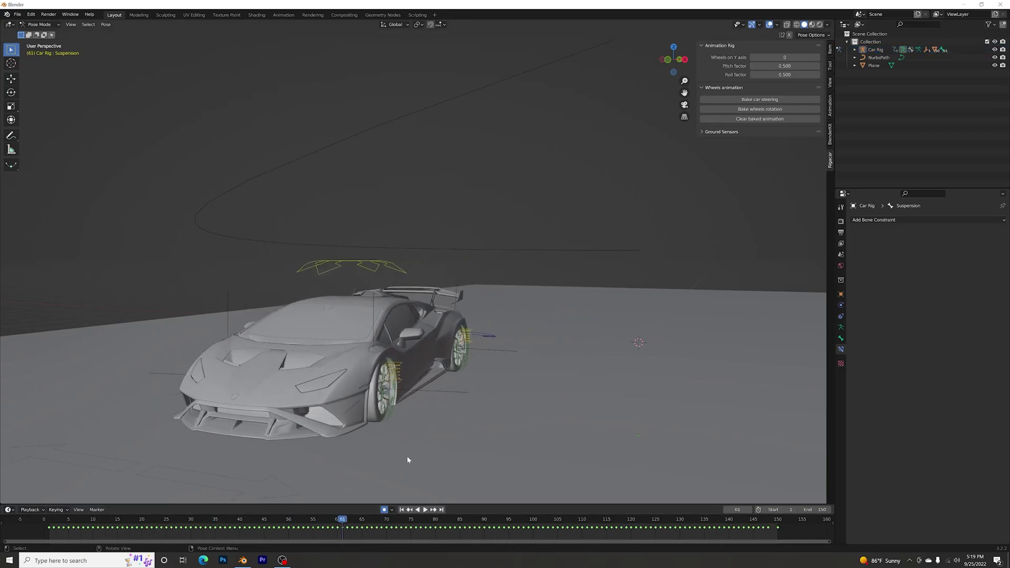
left_click_drag(341, 522, 224, 534)
key("space")
left_click(39, 24)
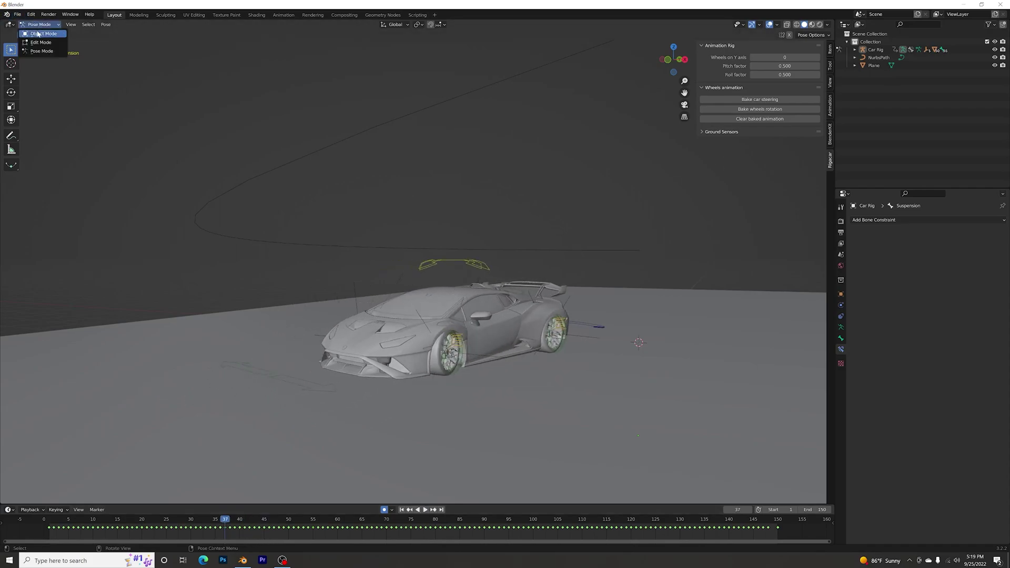
Step: Return the rig to Object Mode and turn off Auto Keying
left_click(39, 33)
middle_click_drag(623, 168, 514, 251)
left_click(384, 509)
Step: Add a camera to the scene and view the car through it
key("shift+a")
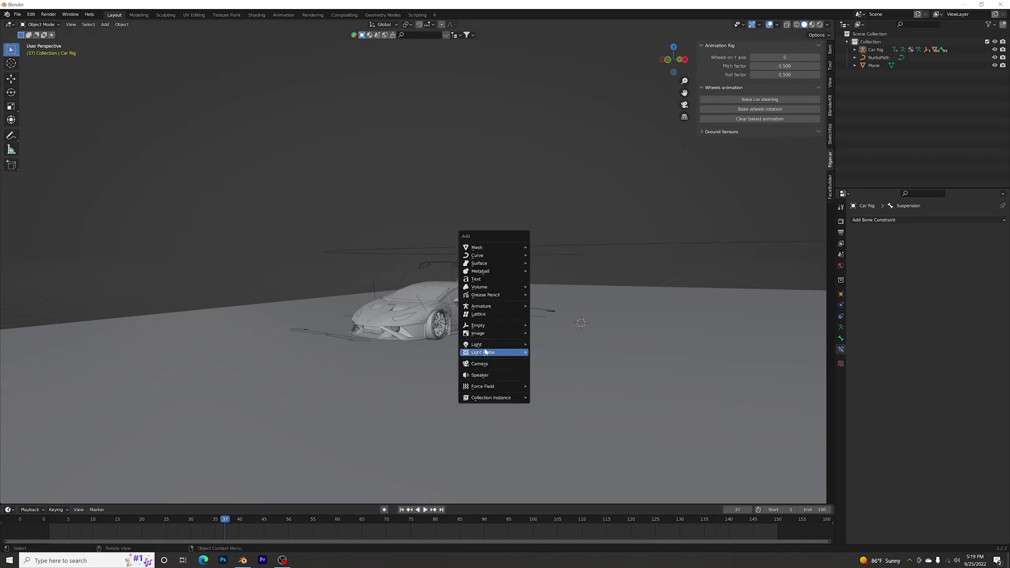
left_click(523, 365)
left_click(685, 104)
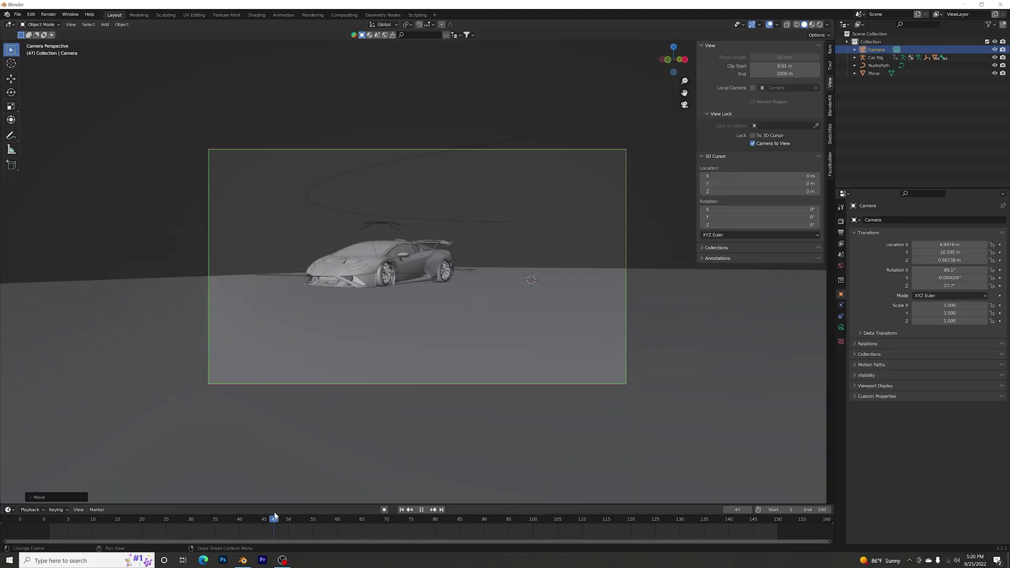
Step: Stop playback at frame 47, leave camera view, and frame the car's front body panel up close
key("space")
left_click(684, 105)
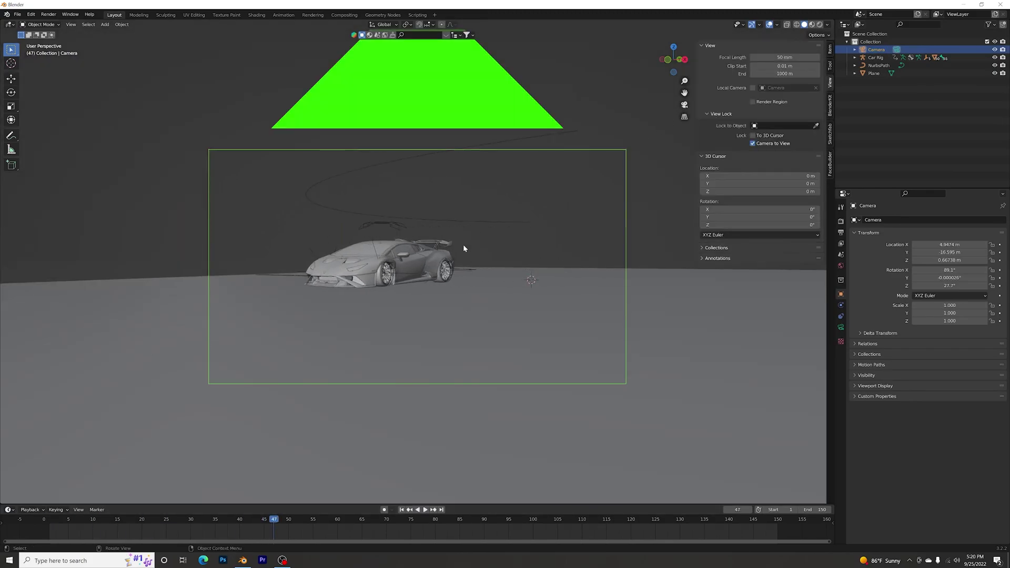
left_click(367, 283)
key("KP_Decimal")
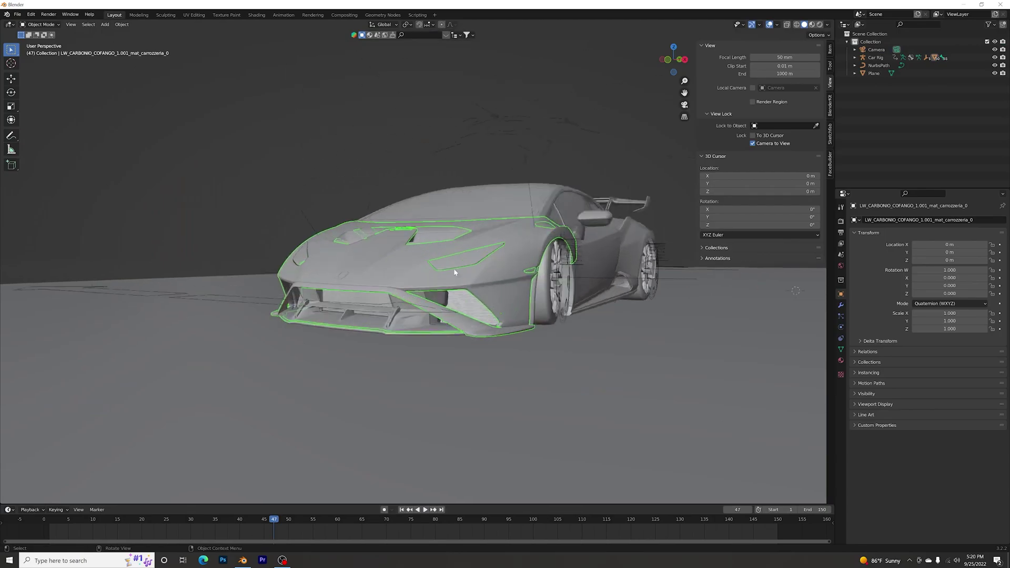
left_click(639, 159)
scroll(537, 302, "up", 1)
middle_click_drag(536, 298, 452, 329)
left_click(446, 345)
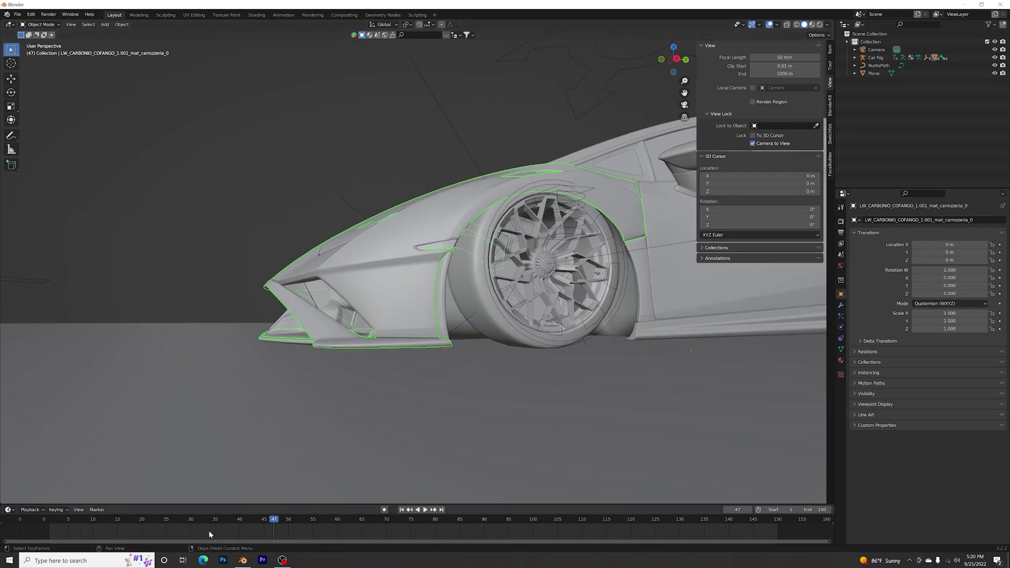
Step: Set the timeline to frame 25 and orbit to a high three-quarter view of the car
left_click_drag(273, 524, 164, 524)
left_click(322, 177)
middle_click_drag(368, 203, 513, 276)
scroll(525, 278, "down", 7)
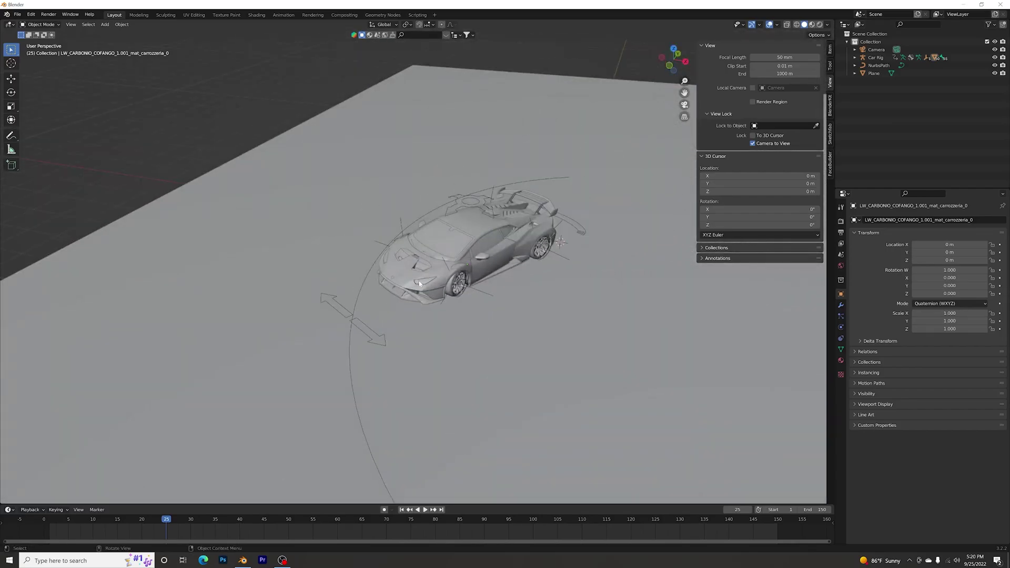
key("shift+a")
Step: Add a plane, shrink it to about 0.053, narrow it along Y, and place it under the front bumper
mouse_move(402, 164)
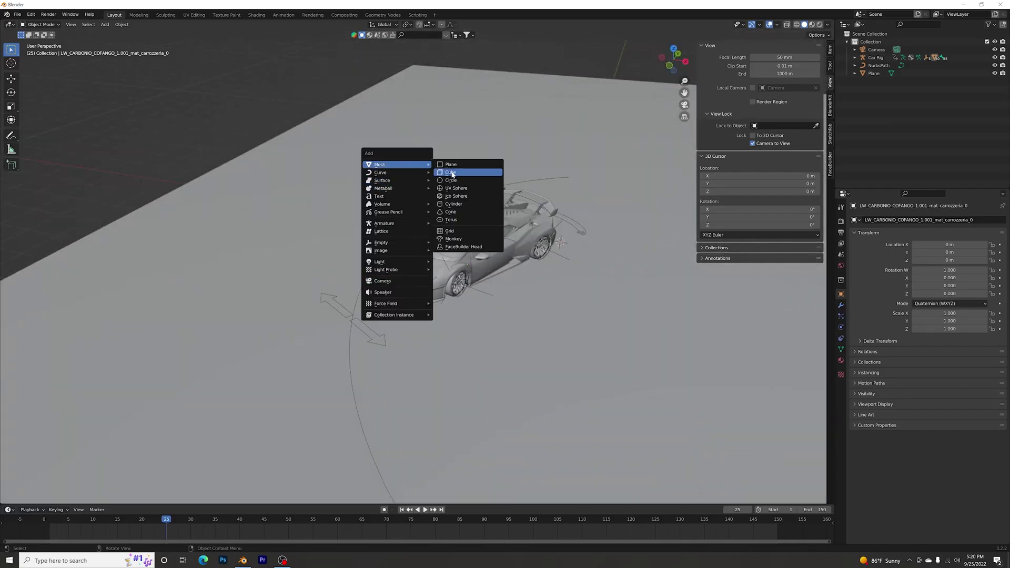
left_click(451, 164)
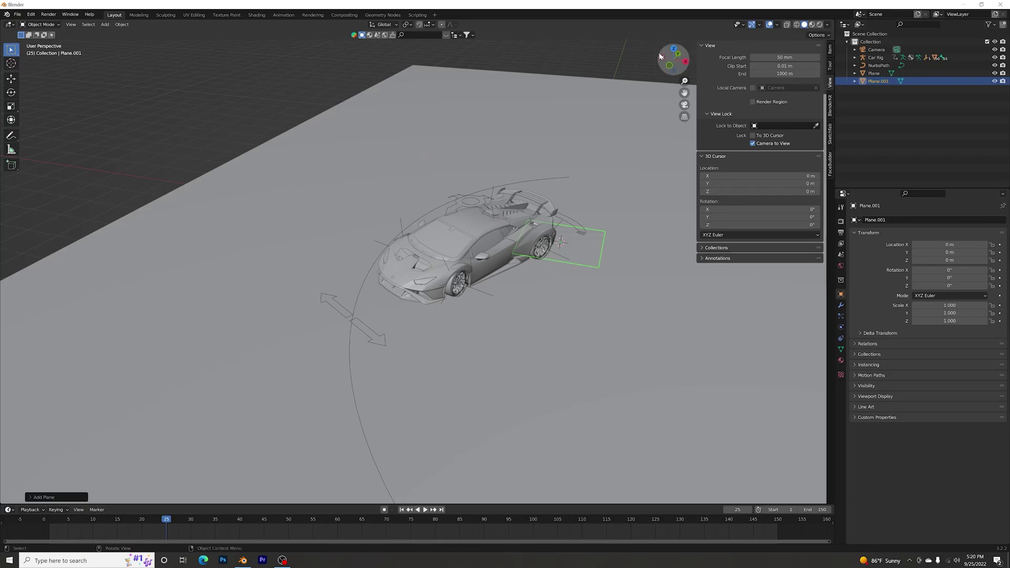
left_click_drag(662, 58, 668, 53)
left_click(671, 52)
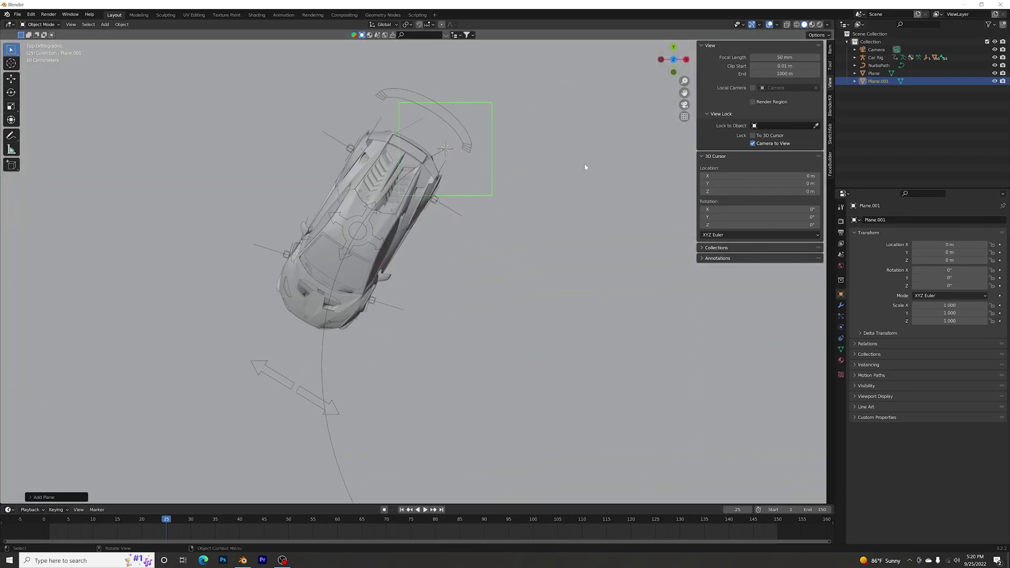
key("s")
left_click(445, 148)
key("g")
left_click(411, 326)
key("s")
key("y")
left_click(374, 331)
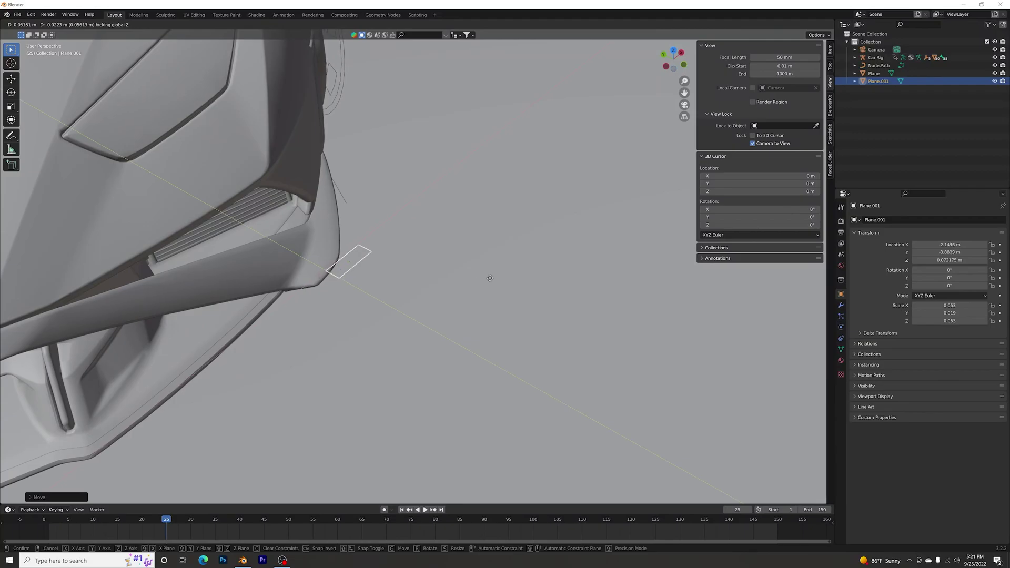
left_click(468, 288)
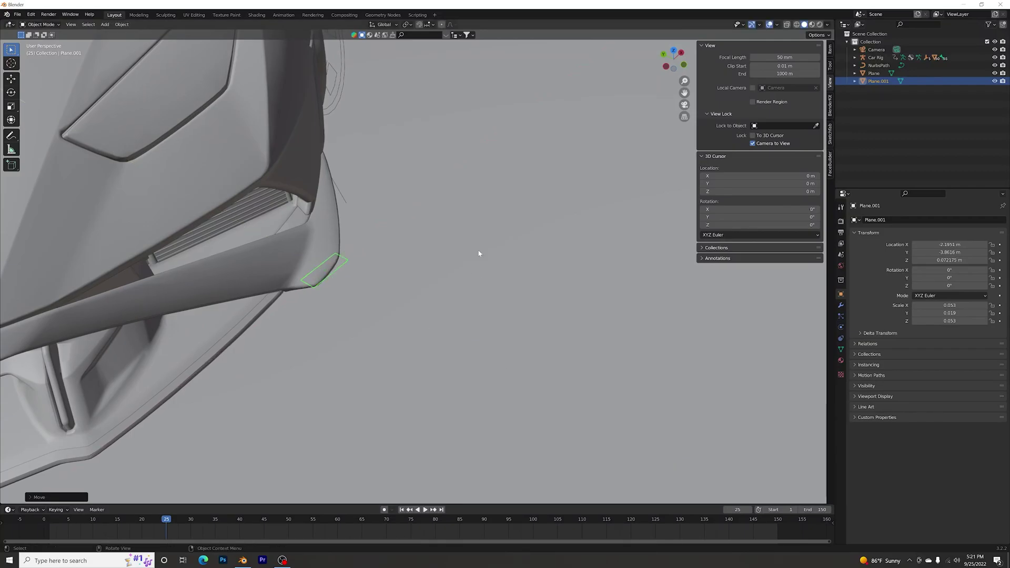
Step: Tilt the plane about 69 degrees and nudge its position under the bumper
middle_click_drag(479, 253, 611, 322)
scroll(518, 216, "up", 2)
key("r")
left_click(482, 203)
middle_click_drag(482, 203, 284, 199)
key("g")
left_click(636, 279)
middle_click_drag(635, 279, 446, 274)
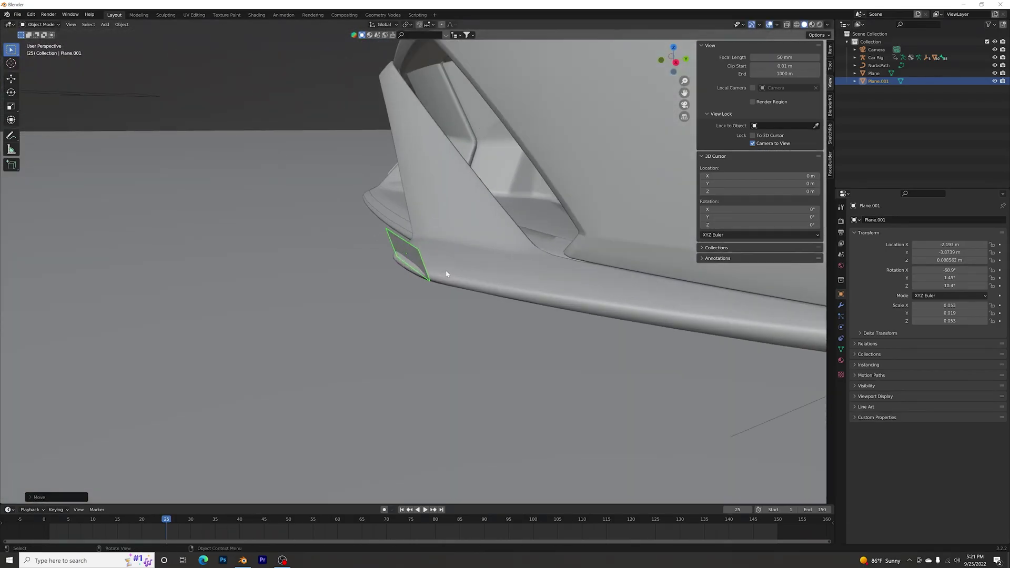
Step: Parent the plane to the front body panel keeping its transform, then reselect the plane
left_click(513, 271, "shift")
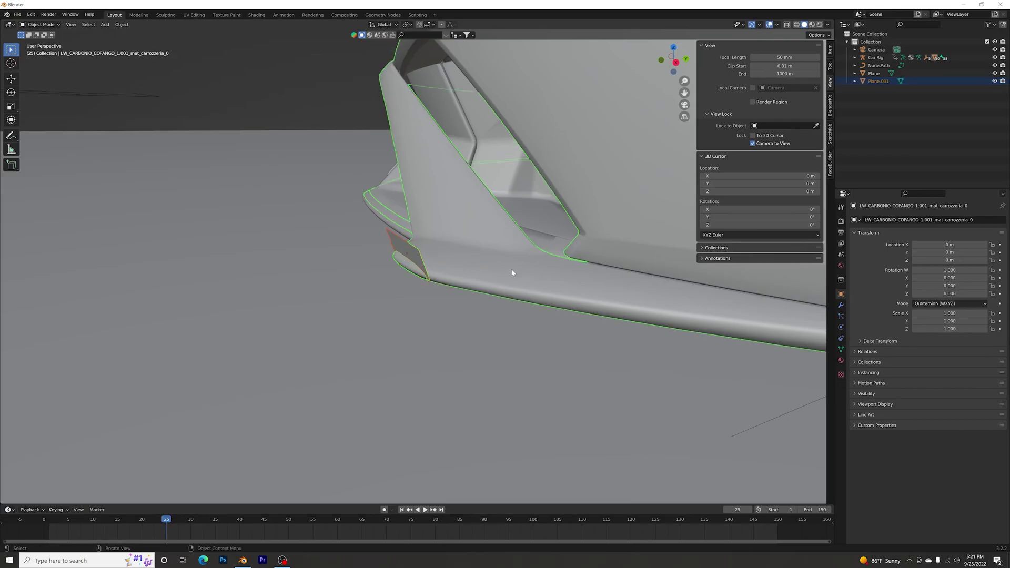
scroll(513, 272, "down", 5)
middle_click_drag(513, 273, 562, 268)
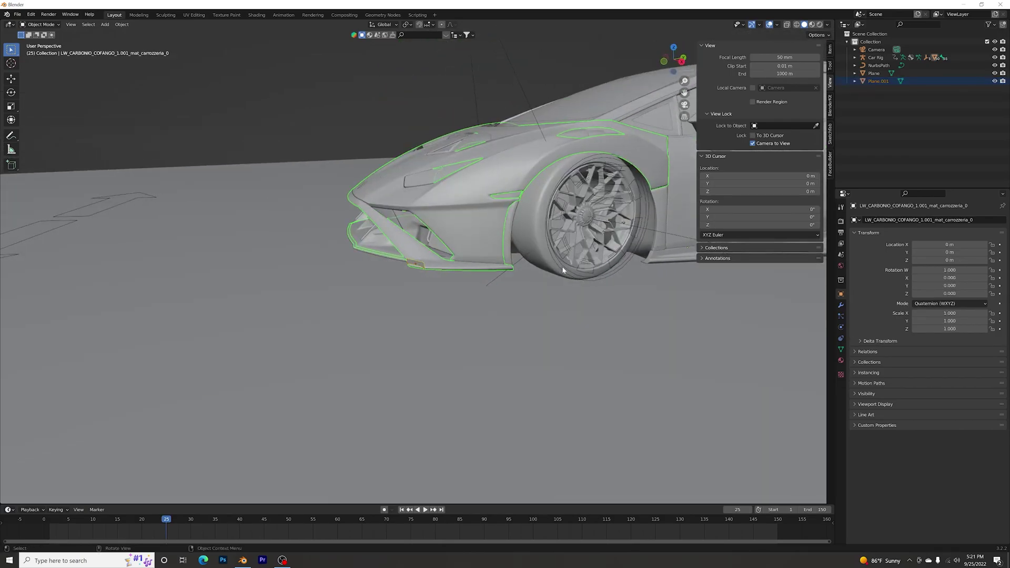
key("ctrl+p")
left_click(561, 275)
left_click(472, 311)
scroll(472, 312, "up", 8)
left_click(436, 260)
mouse_move(437, 260)
middle_mouse_down()
mouse_move(586, 253)
mouse_move(430, 256)
middle_mouse_up()
scroll(430, 256, "down", 6)
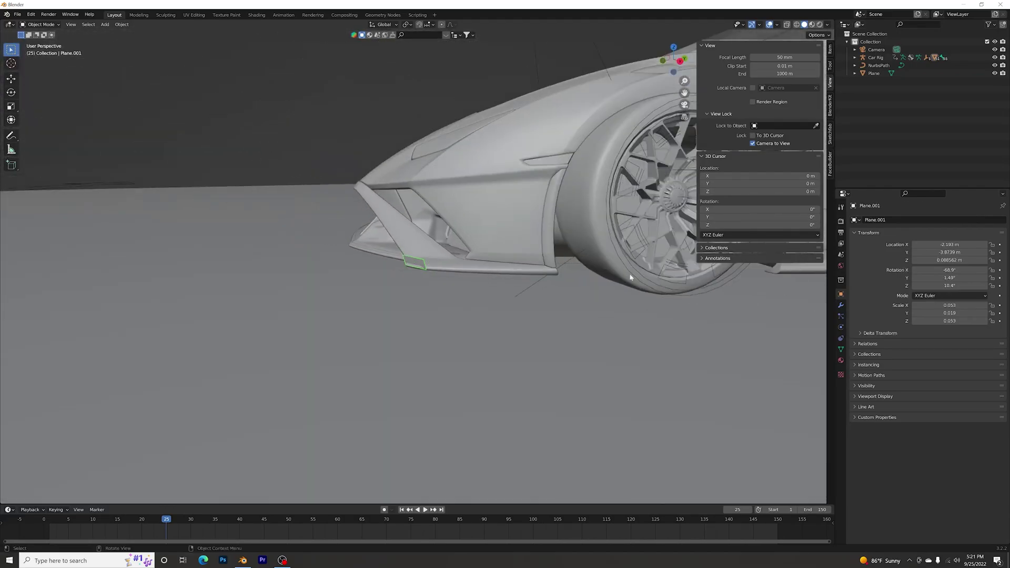
Step: Add a ParticleSystem to Plane.001 in the Particles properties
left_click(840, 316)
left_click(842, 328)
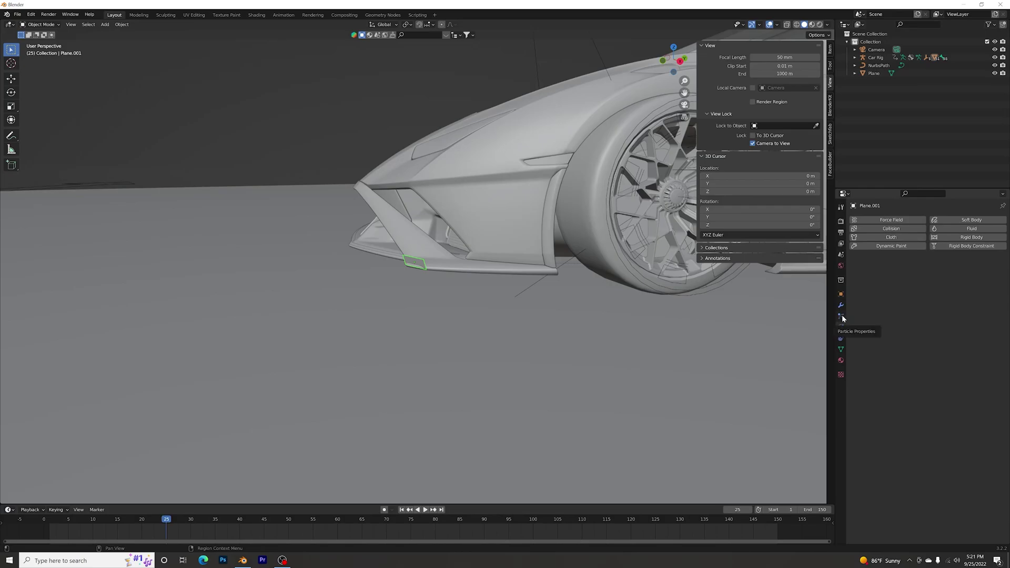
left_click(841, 316)
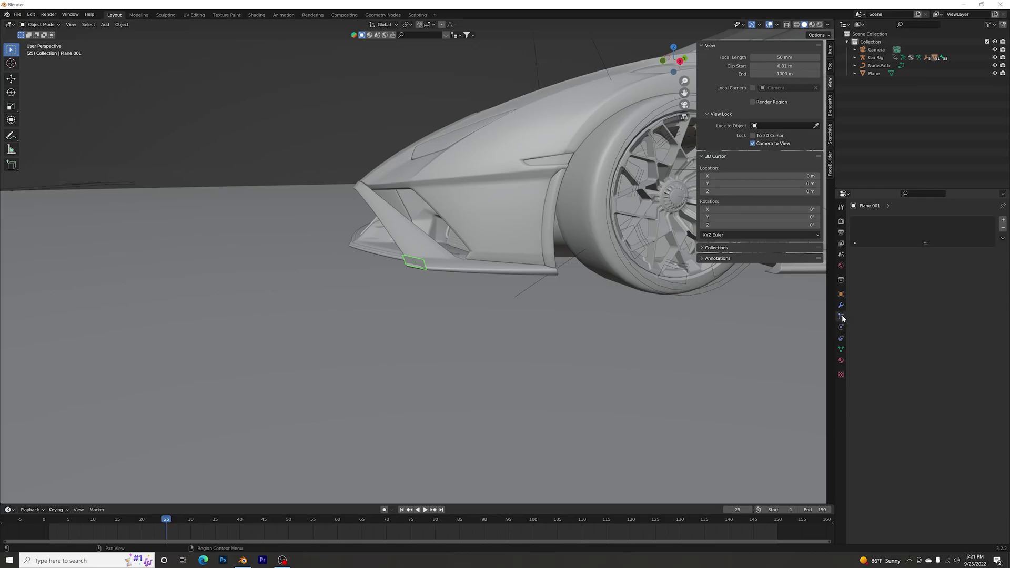
left_click(1002, 222)
middle_click_drag(395, 309, 447, 315)
scroll(504, 344, "down", 4)
Step: Play the animation to preview the emitted particles, then rewind to frame 1
key("space")
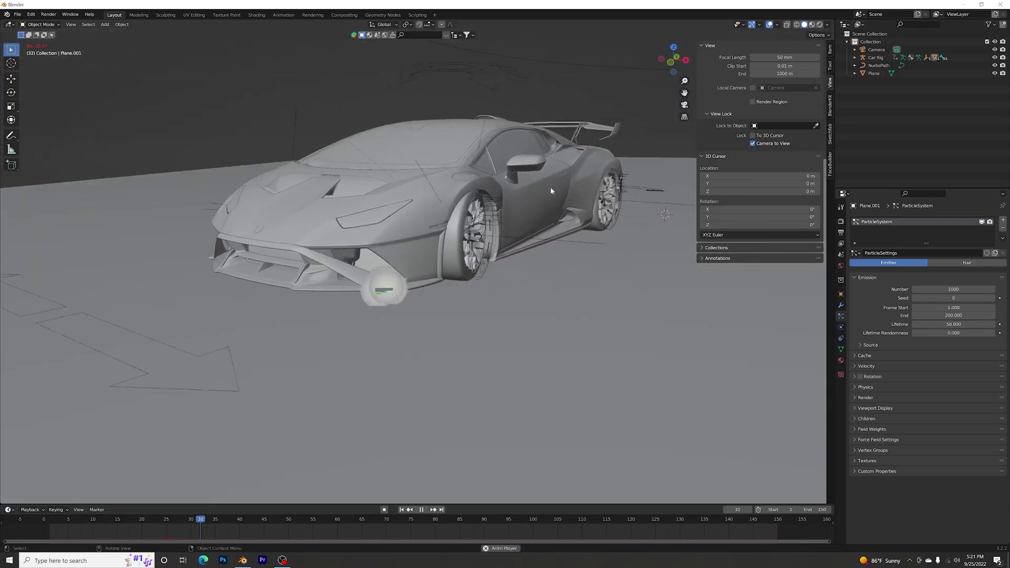
mouse_move(498, 274)
middle_mouse_down()
mouse_move(495, 265)
mouse_move(438, 269)
mouse_move(473, 274)
mouse_move(490, 257)
mouse_move(487, 268)
middle_mouse_up()
scroll(501, 262, "down", 5)
scroll(494, 270, "up", 5)
scroll(493, 272, "up", 2)
key("space")
left_click_drag(342, 531, 49, 523)
scroll(622, 345, "up", 4)
middle_click_drag(622, 346, 645, 346)
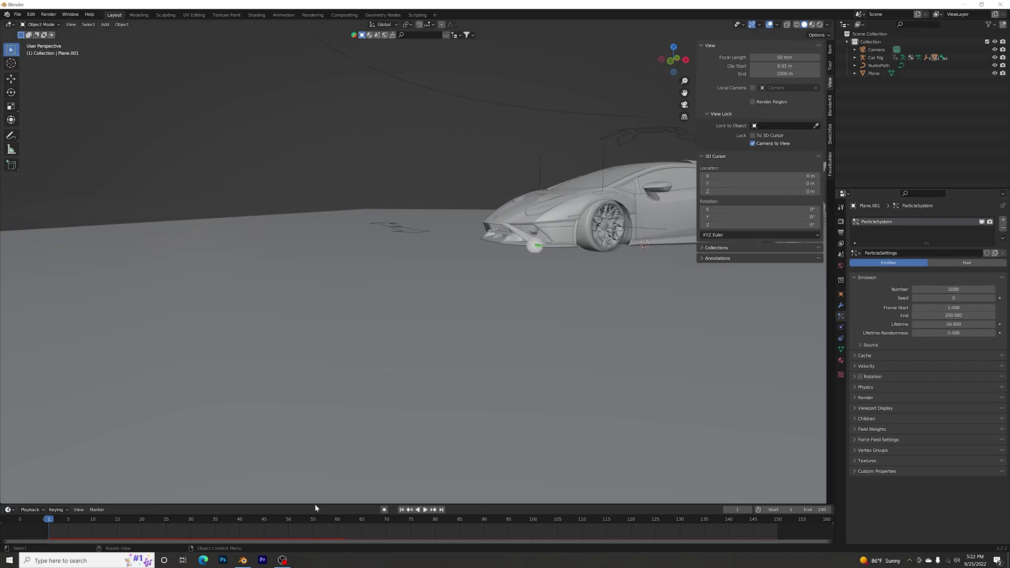
Step: Set the particle emission Frame Start to 40 and replay the animation to check it
key("space")
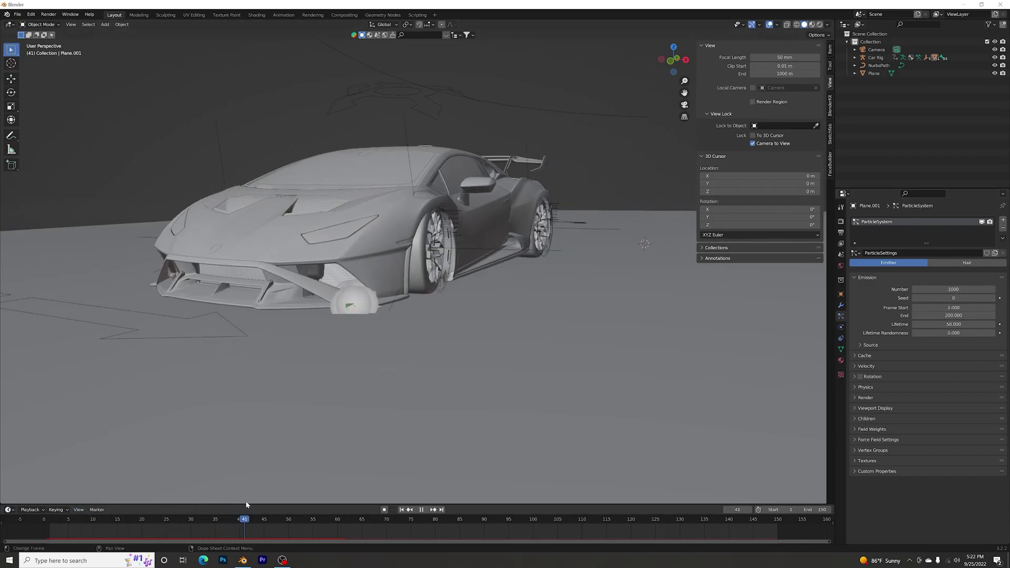
key("space")
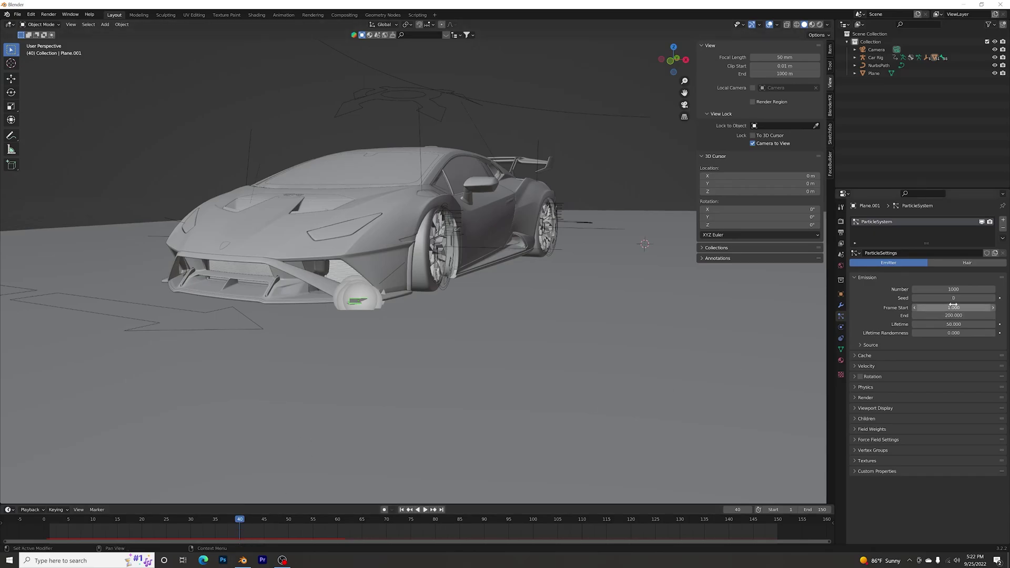
left_click_drag(954, 307, 978, 307)
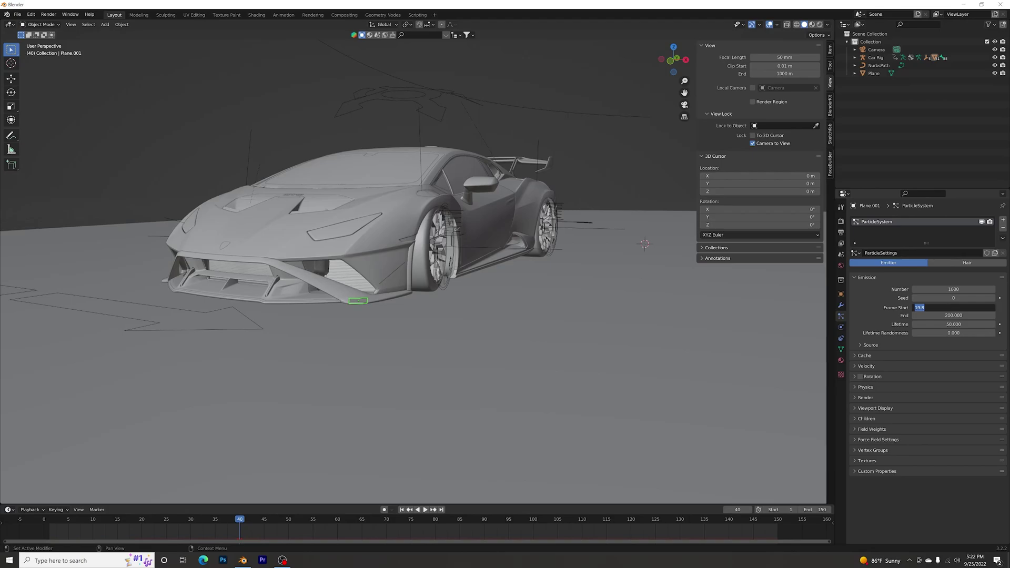
key("Return")
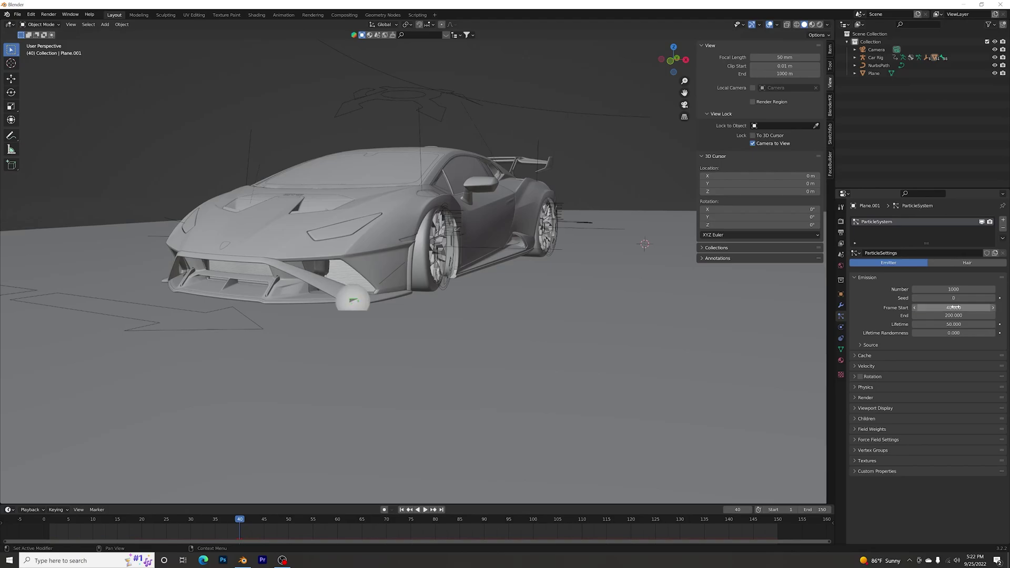
key("space")
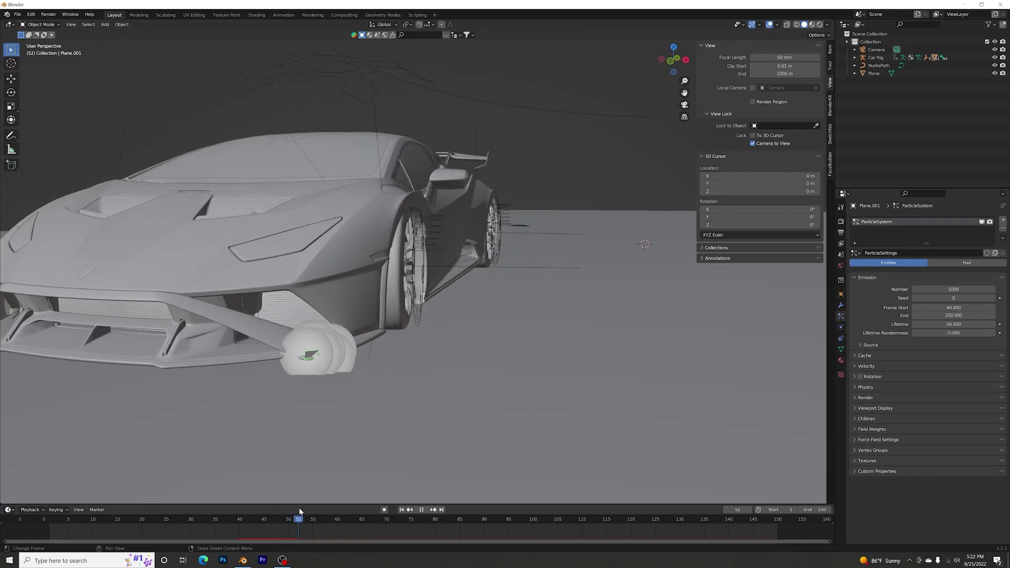
left_click_drag(311, 515, 298, 513)
Step: Set the particle emission End frame to 52
left_click(954, 315)
key("BackSpace")
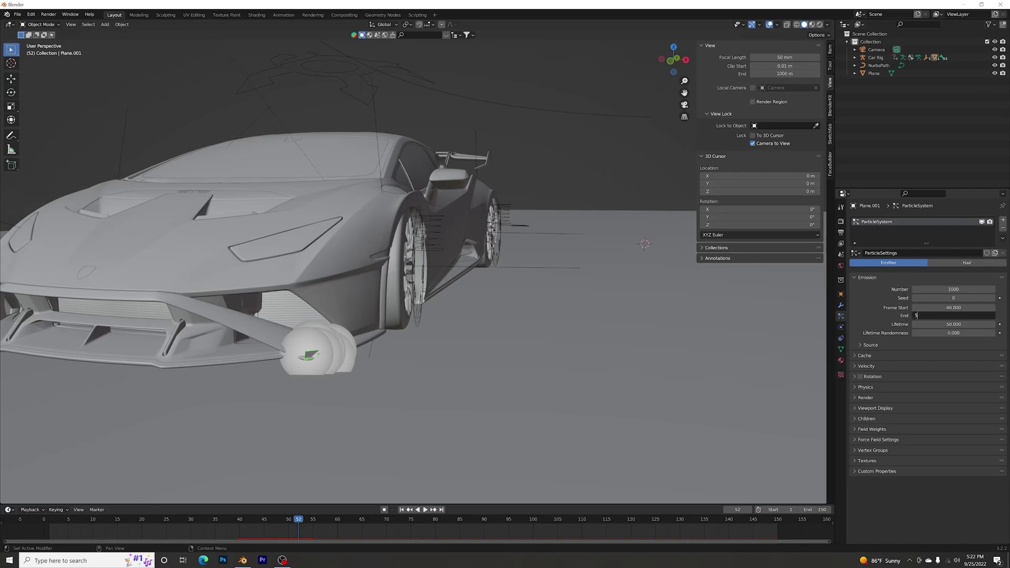
type("52")
key("Return")
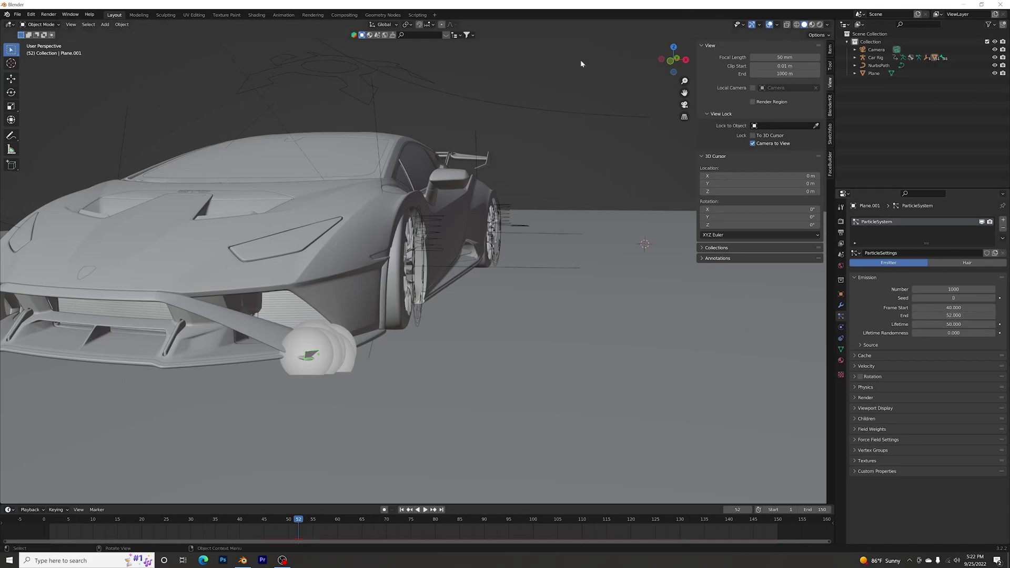
scroll(475, 232, "down", 4)
Step: Replay the animation from about frame 33 to review the sparks, ending at frame 39
left_click_drag(300, 519, 200, 527)
scroll(583, 222, "down", 6)
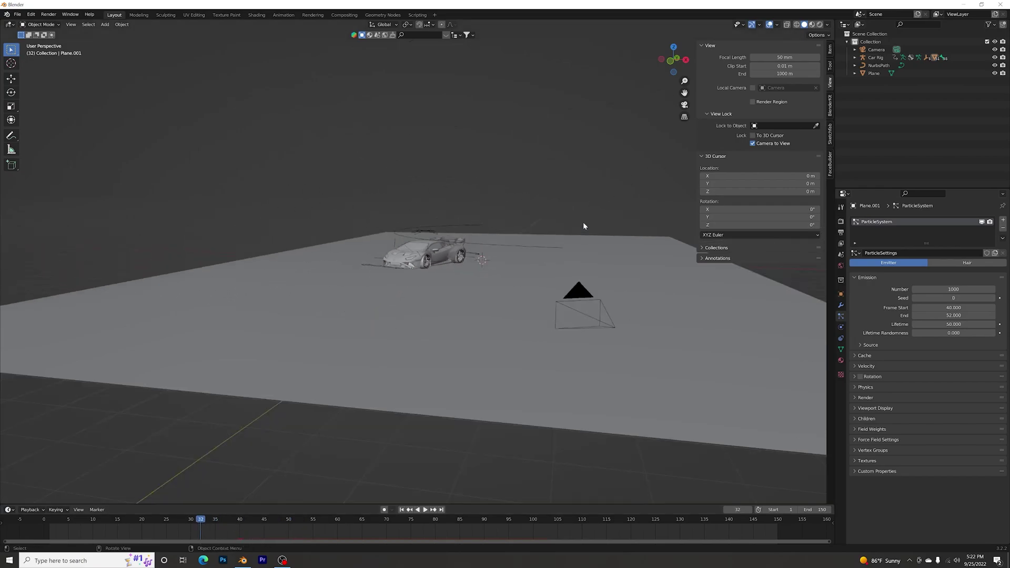
middle_click_drag(583, 224, 584, 218)
key("space")
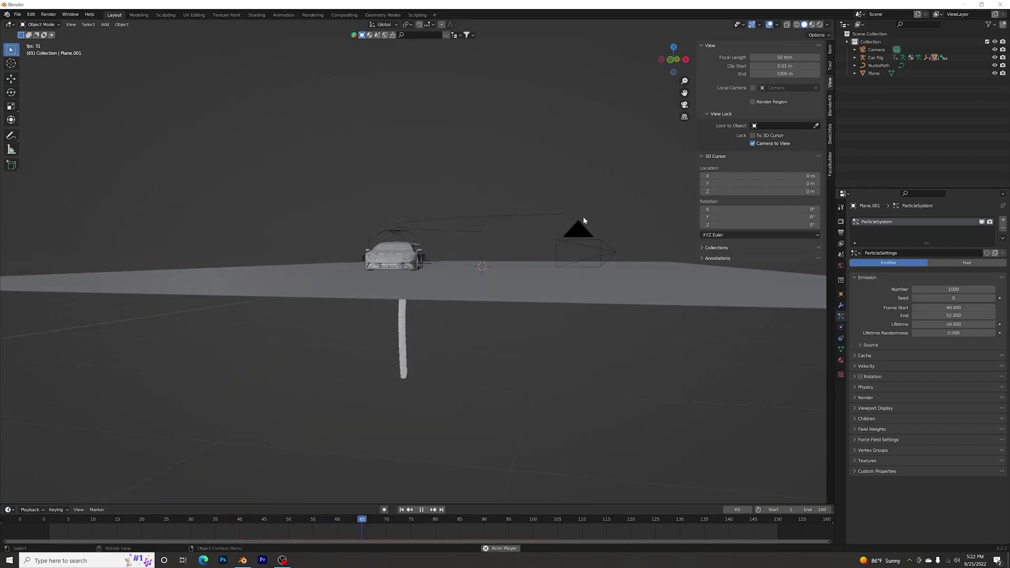
key("space")
middle_click_drag(389, 359, 389, 345)
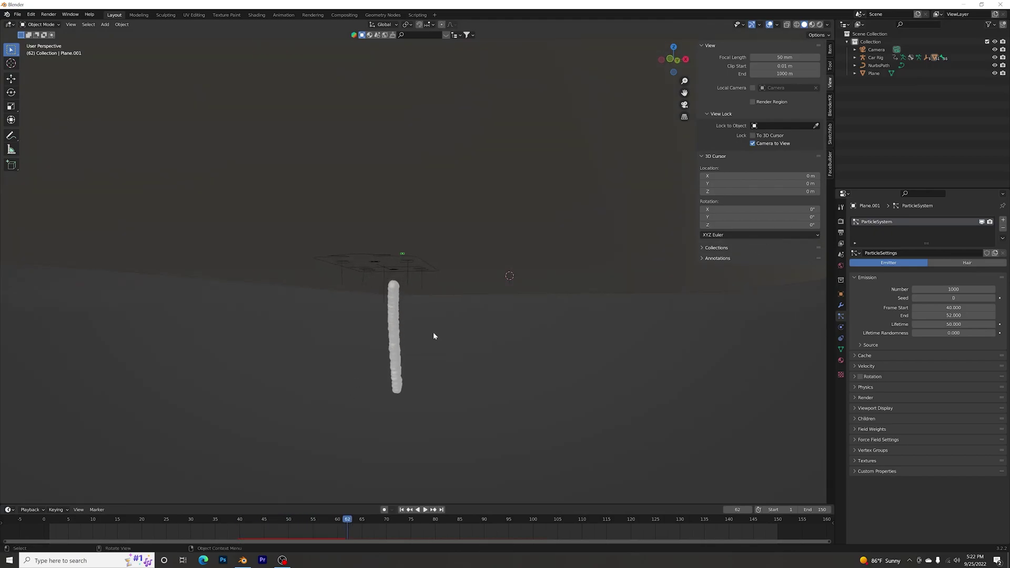
middle_click_drag(458, 312, 313, 386)
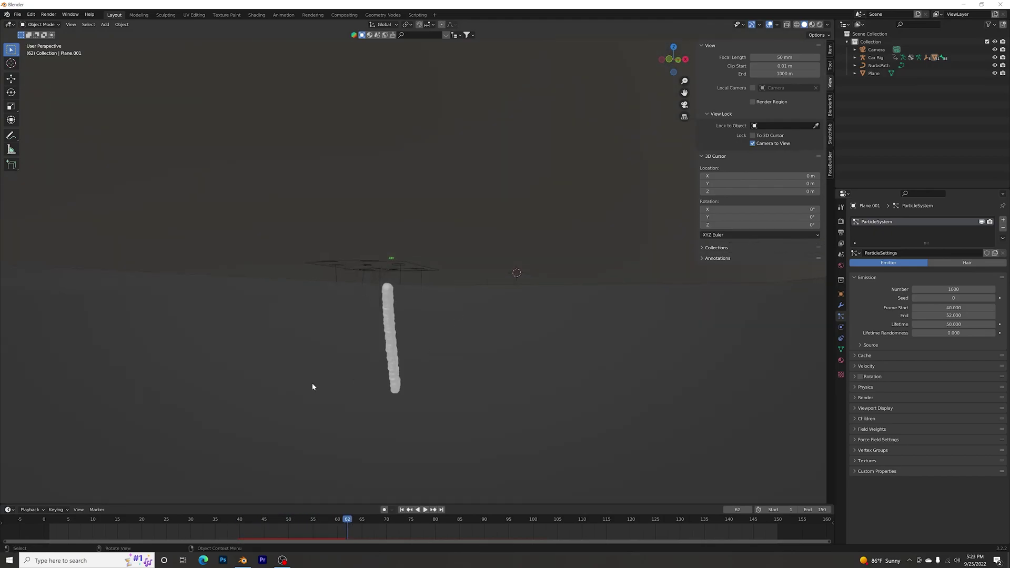
middle_click_drag(423, 332, 443, 327)
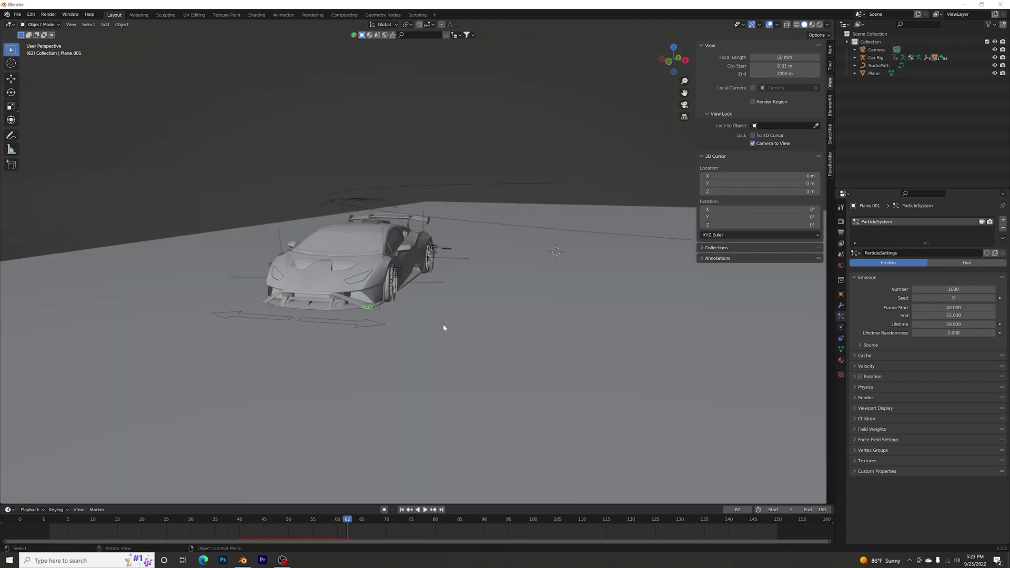
left_click_drag(343, 523, 235, 529)
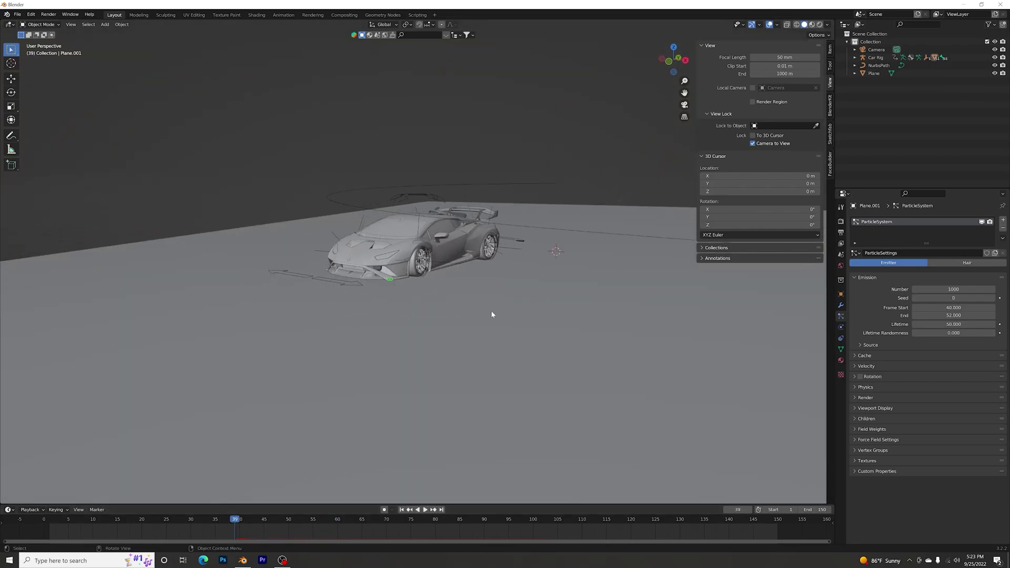
Step: Enable Collision physics on the ground Plane
left_click(552, 342)
middle_click_drag(551, 343, 808, 308)
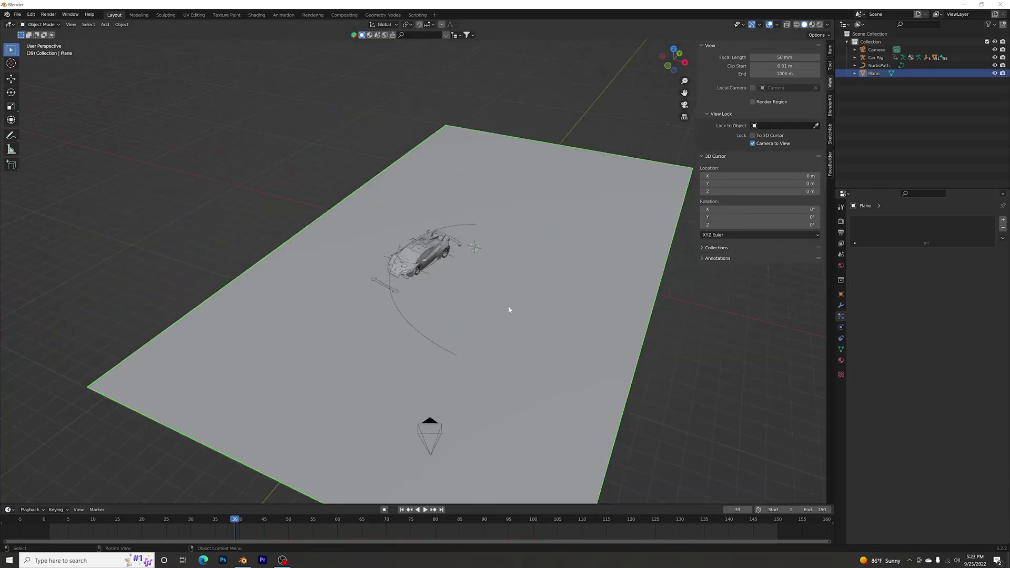
scroll(541, 293, "up", 5)
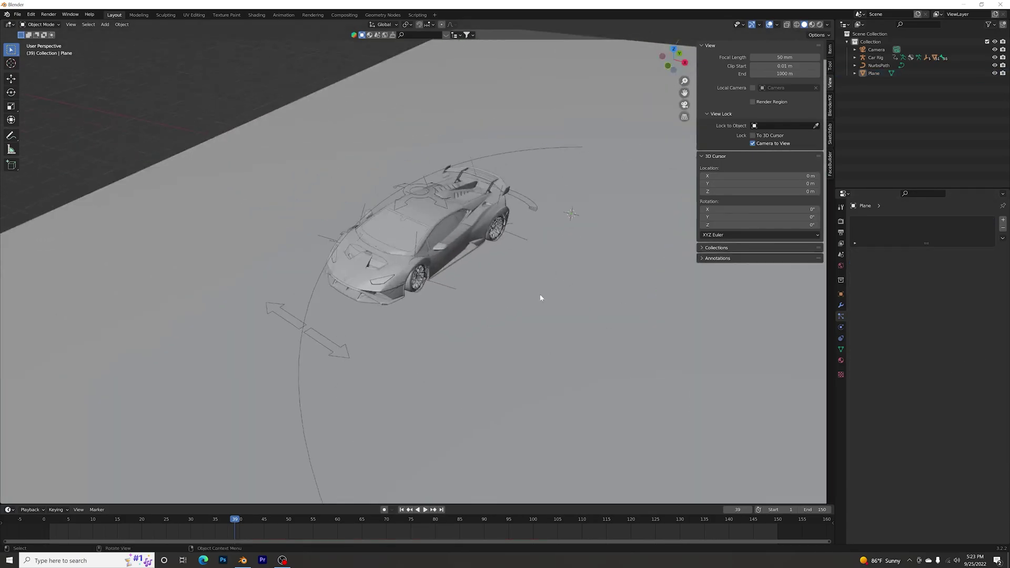
scroll(541, 293, "down", 6)
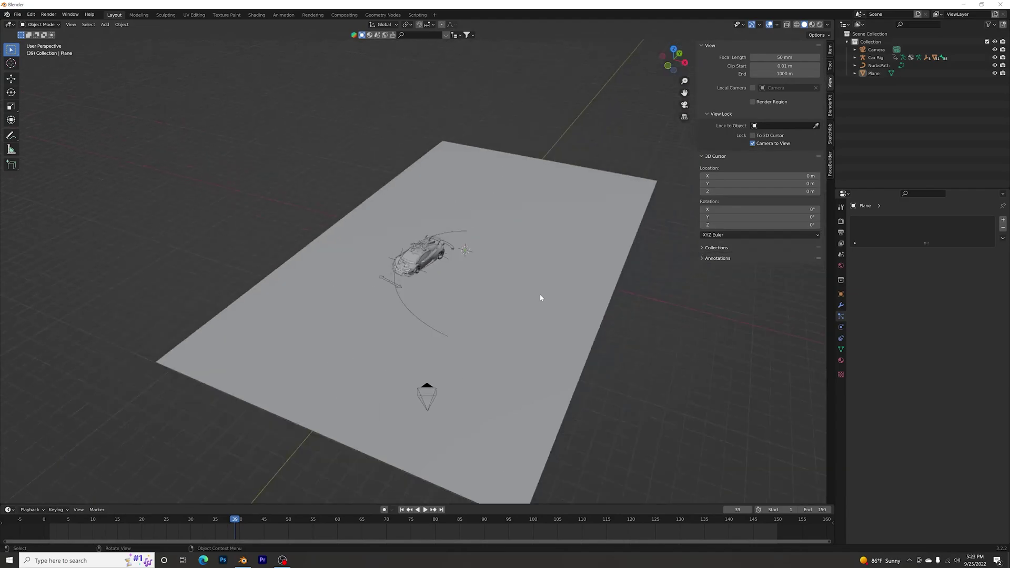
left_click(841, 328)
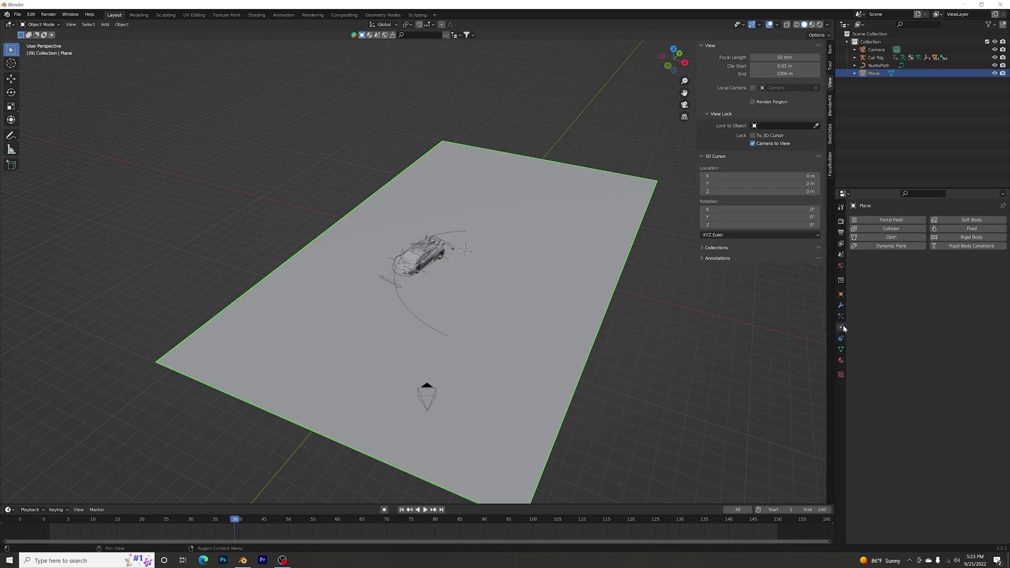
left_click(909, 231)
Step: Play and scrub the animation from low and high angles to check the particles land on the ground
left_click(639, 143)
scroll(512, 314, "up", 6)
middle_click_drag(513, 316, 348, 261)
scroll(520, 292, "up", 2)
key("space")
key("space")
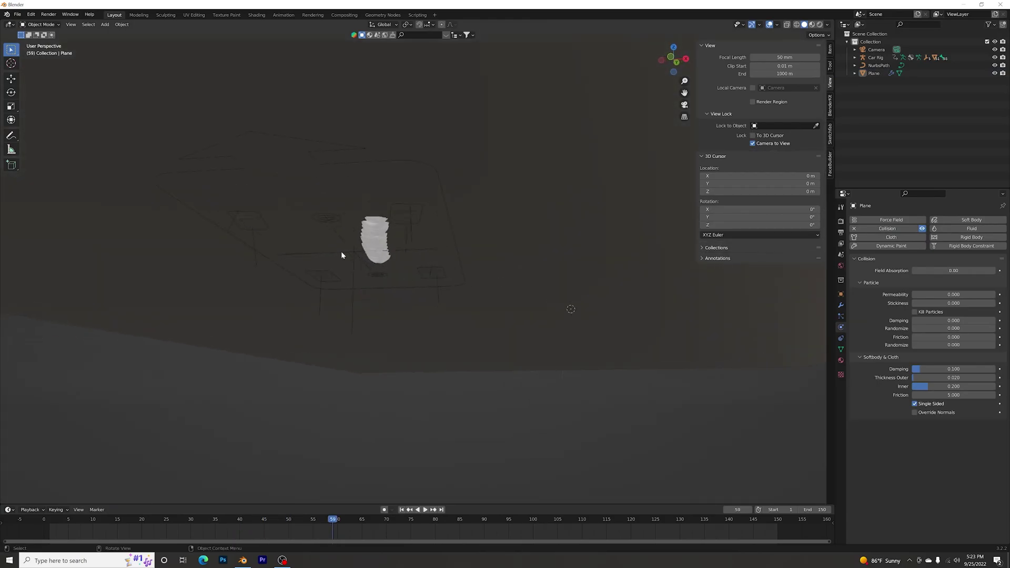
middle_click_drag(387, 231, 636, 295)
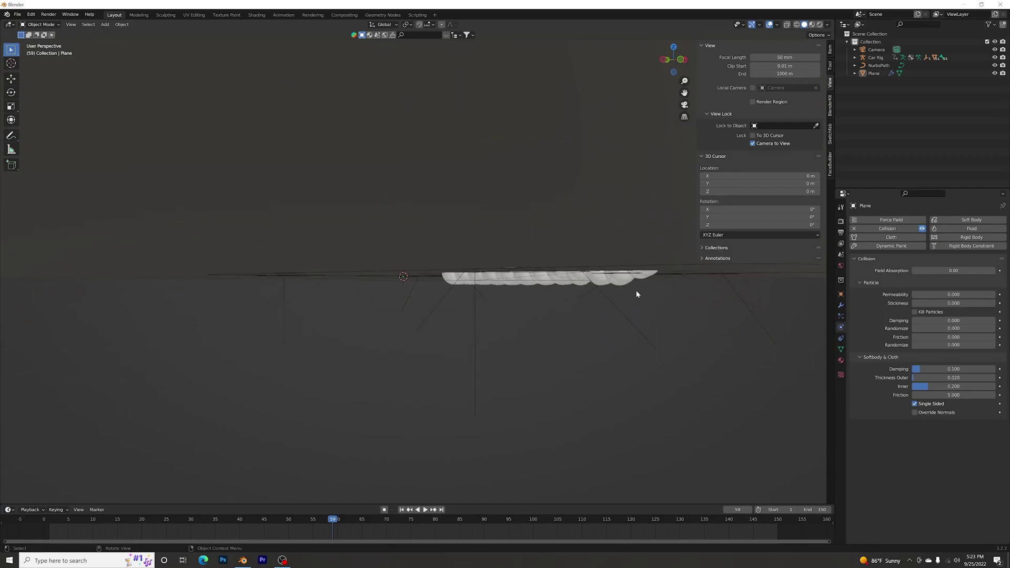
middle_click_drag(574, 273, 352, 310)
left_click_drag(333, 523, 263, 522)
middle_click_drag(292, 408, 378, 316)
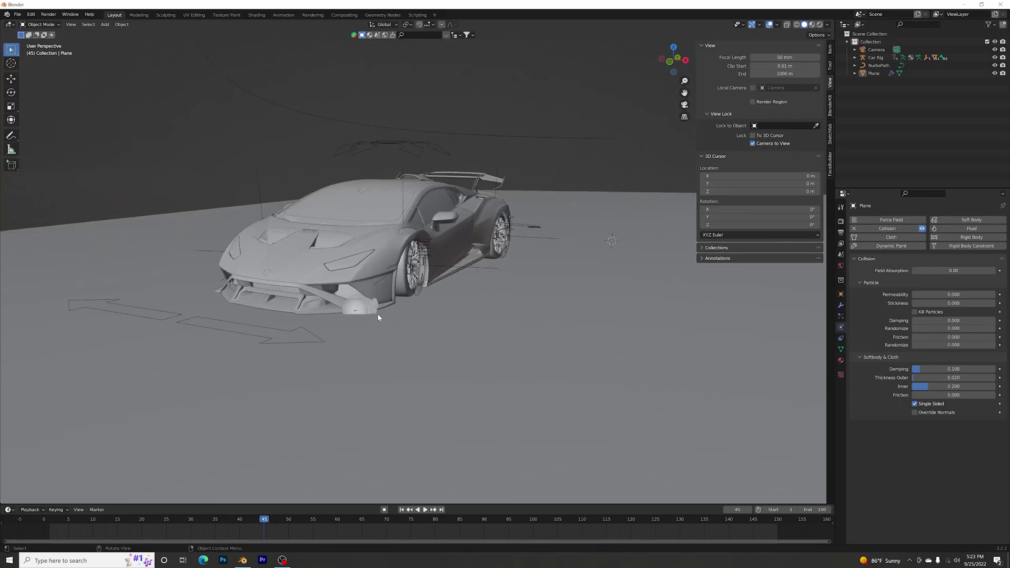
Step: Lower Plane.001's emitted particle Number from 1000 to about 204
left_click(365, 307)
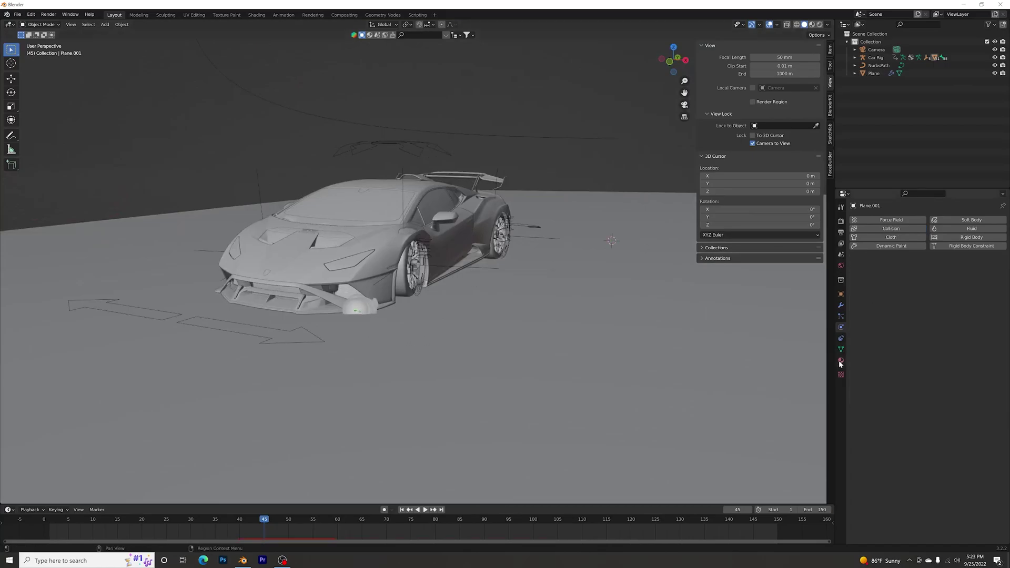
left_click(840, 316)
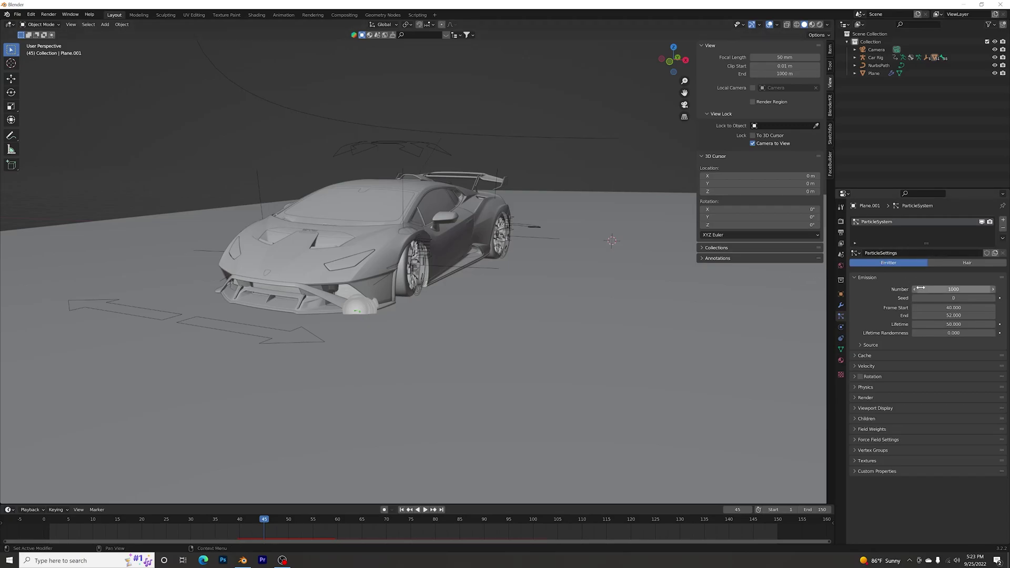
left_click_drag(968, 289, 921, 289)
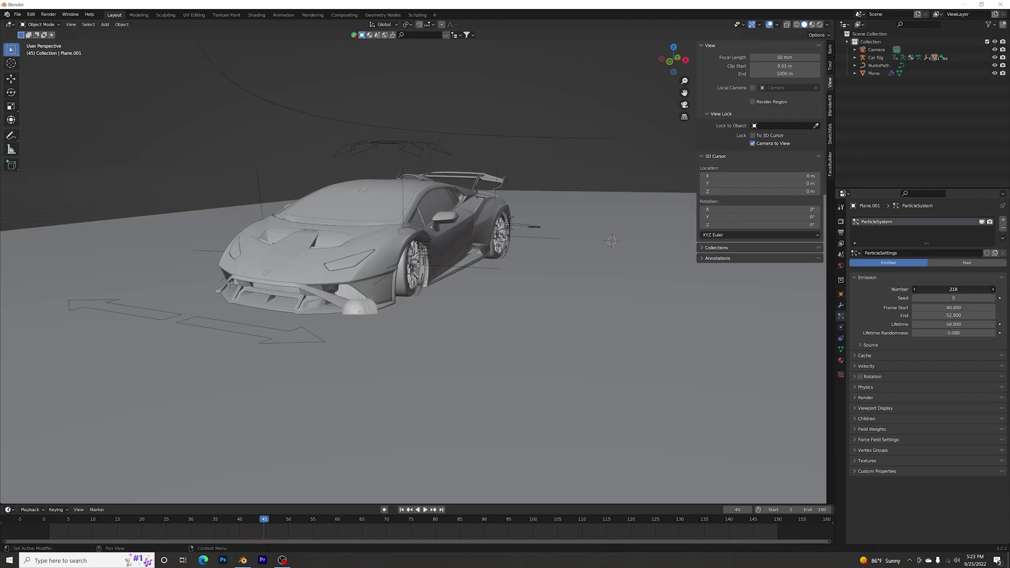
left_click_drag(972, 289, 971, 290)
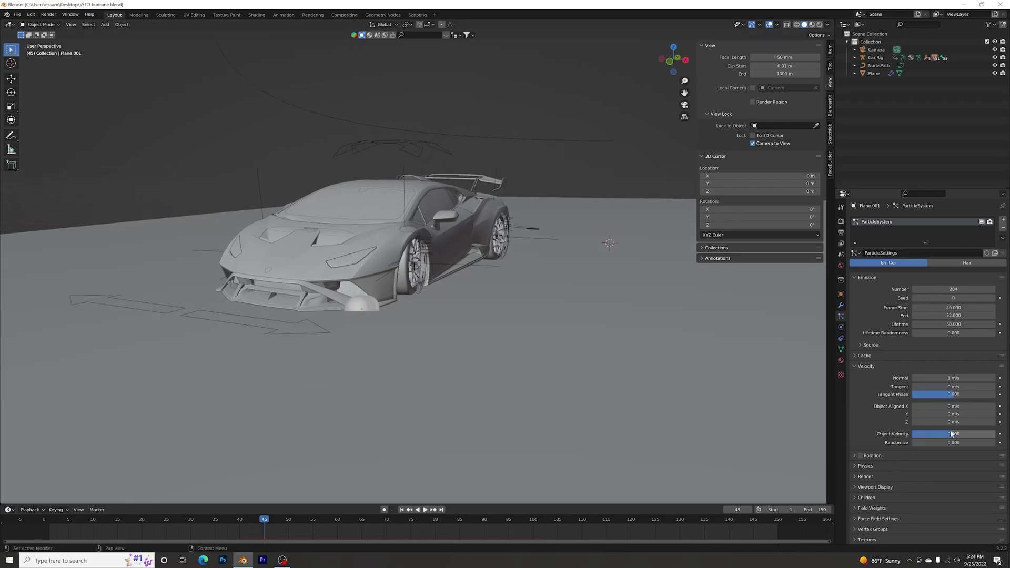
Step: Give the particles some inherited Object Velocity and preview the sparks in playback
left_click_drag(960, 434, 968, 436)
left_click_drag(974, 437, 953, 443)
left_click_drag(264, 524, 215, 528)
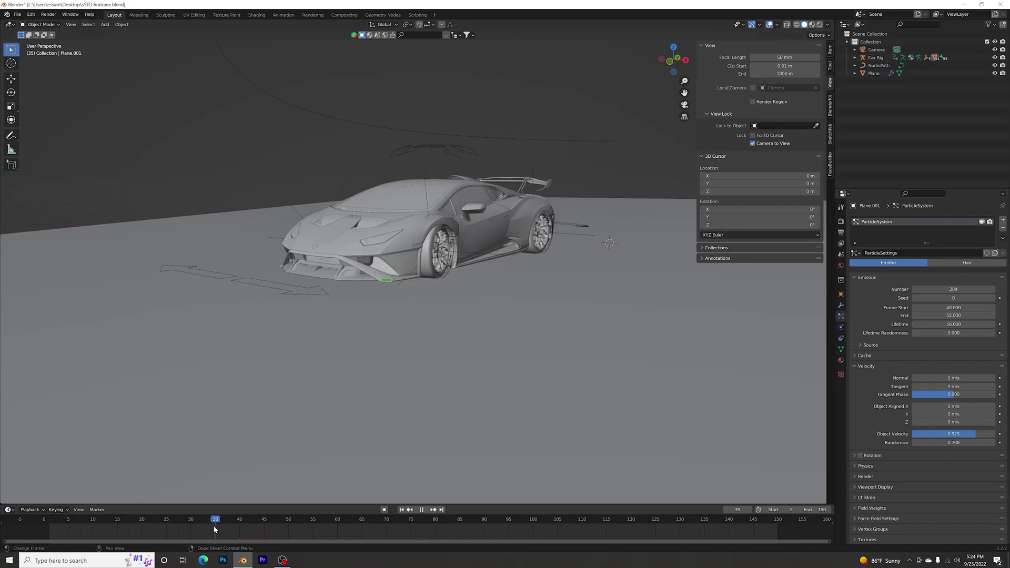
key("space")
mouse_move(267, 465)
middle_mouse_down()
mouse_move(305, 424)
mouse_move(276, 472)
middle_mouse_up()
left_click_drag(318, 519, 288, 520)
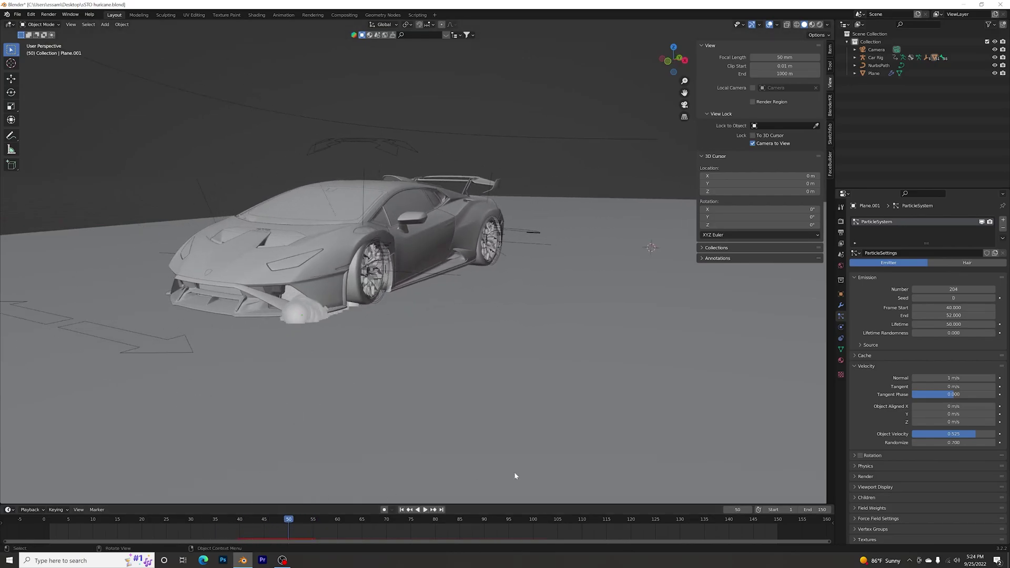
Step: Raise velocity Randomize toward 1.560 and replay to view the car's front
left_click_drag(953, 443, 971, 444)
left_click_drag(286, 530, 222, 527)
key("space")
middle_click_drag(264, 478, 318, 426)
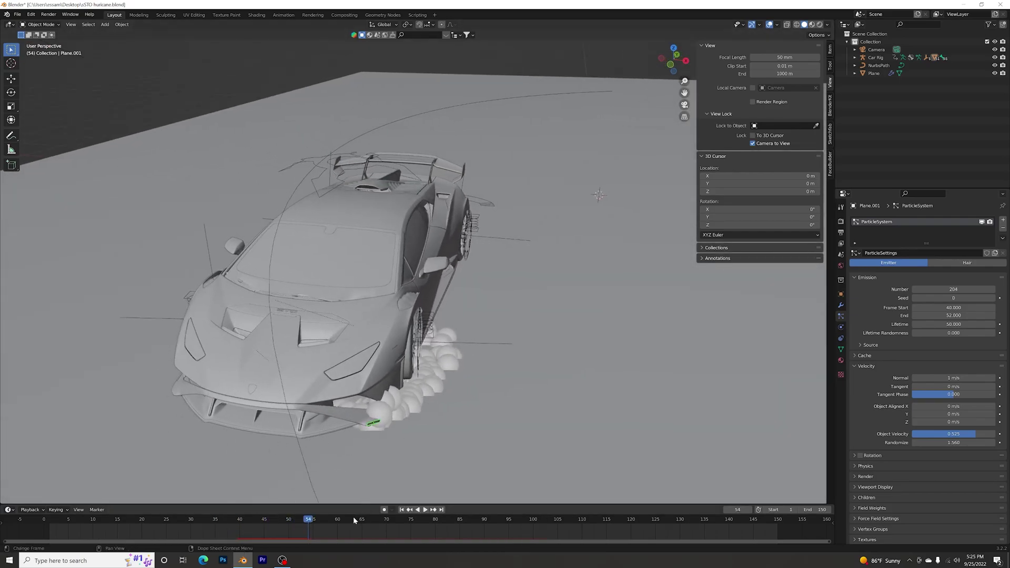
Step: Lower Object Velocity to about 0.306 and replay the sparks around frame 51
left_click_drag(974, 434, 967, 434)
left_click(294, 524)
key("space")
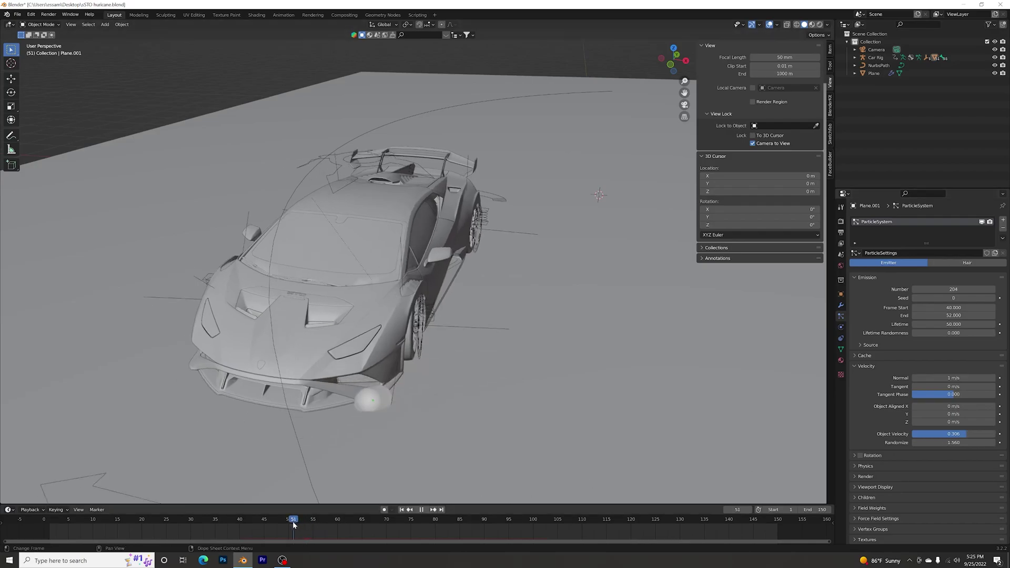
left_click_drag(294, 523, 249, 528)
key("space")
key("space")
middle_click_drag(362, 424, 344, 411)
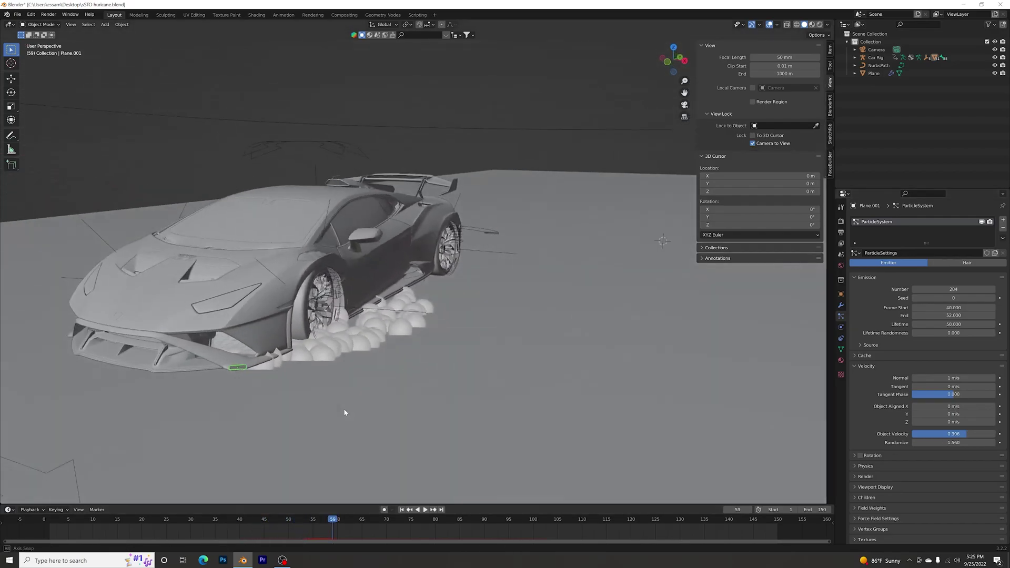
left_click(235, 518)
key("space")
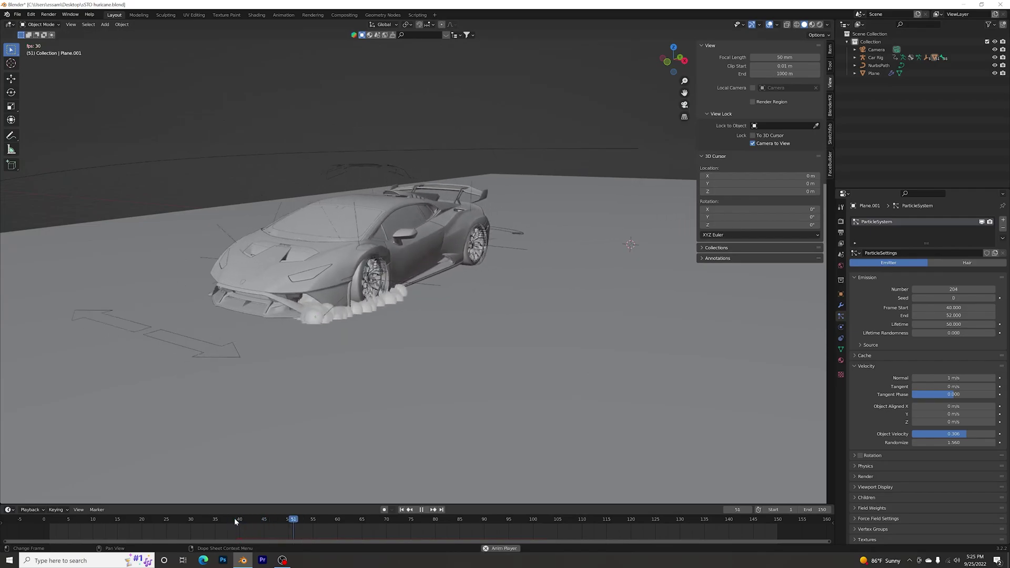
key("space")
scroll(437, 374, "down", 3)
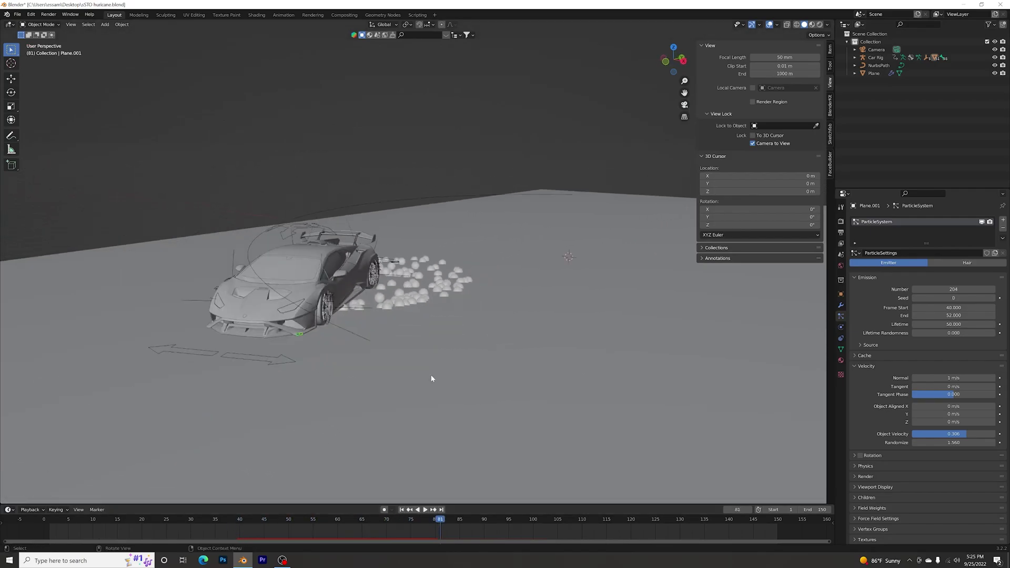
key("space")
middle_click_drag(431, 378, 411, 374)
key("space")
left_click_drag(543, 524, 447, 522)
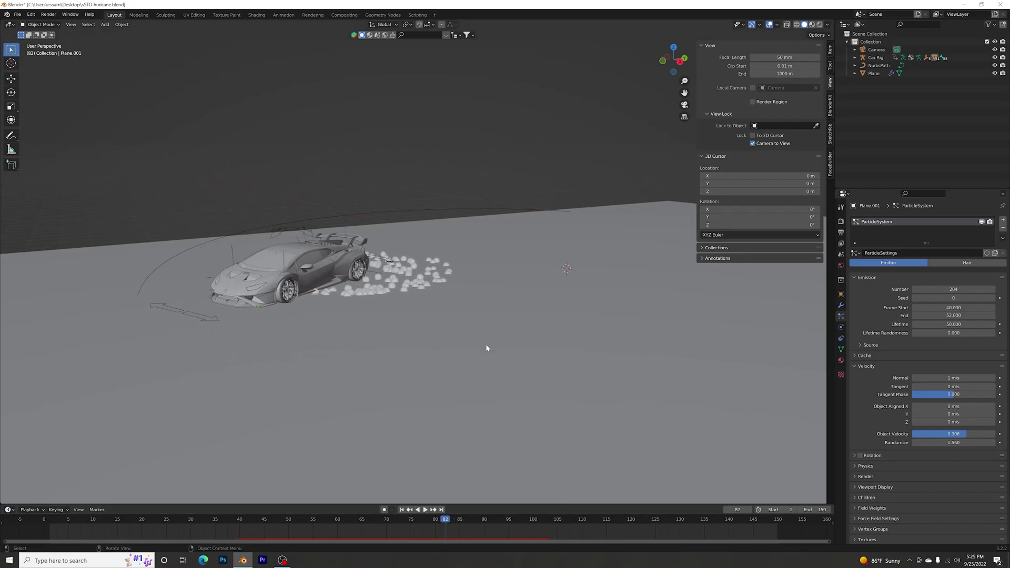
Step: Shorten the particle Lifetime to 5 frames and play the animation to preview
left_click_drag(953, 324, 926, 324)
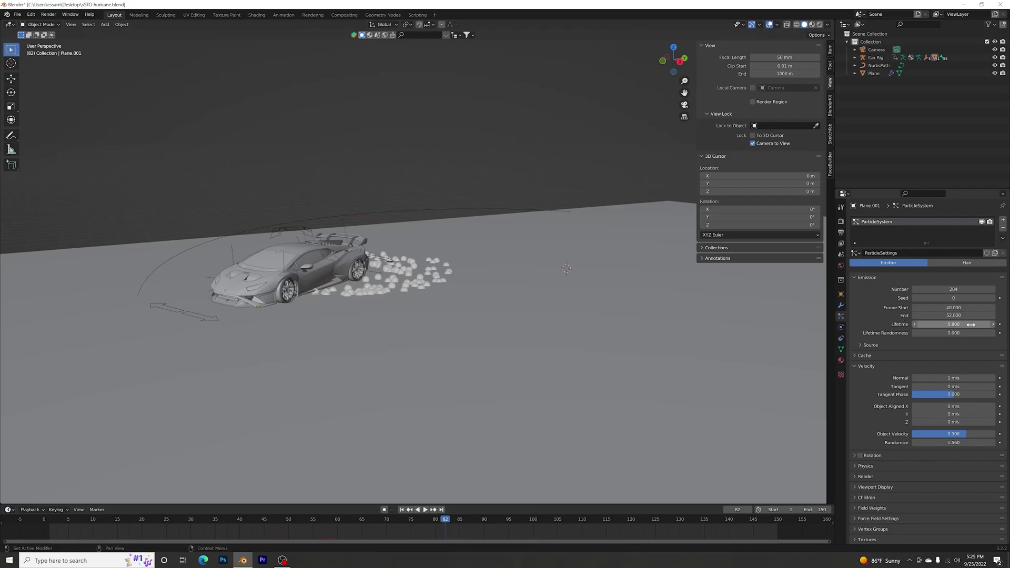
left_click_drag(438, 528, 246, 530)
key("space")
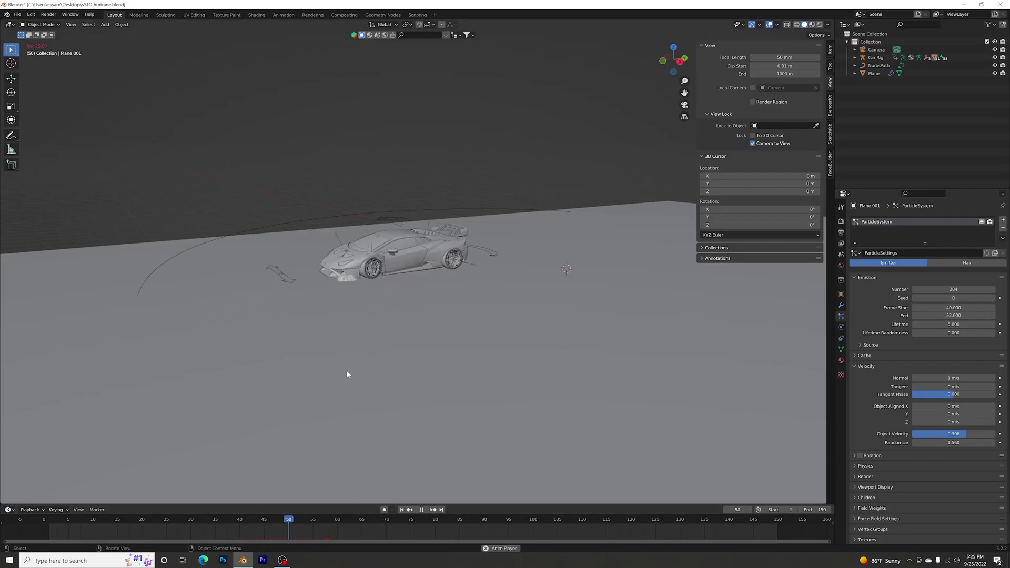
key("space")
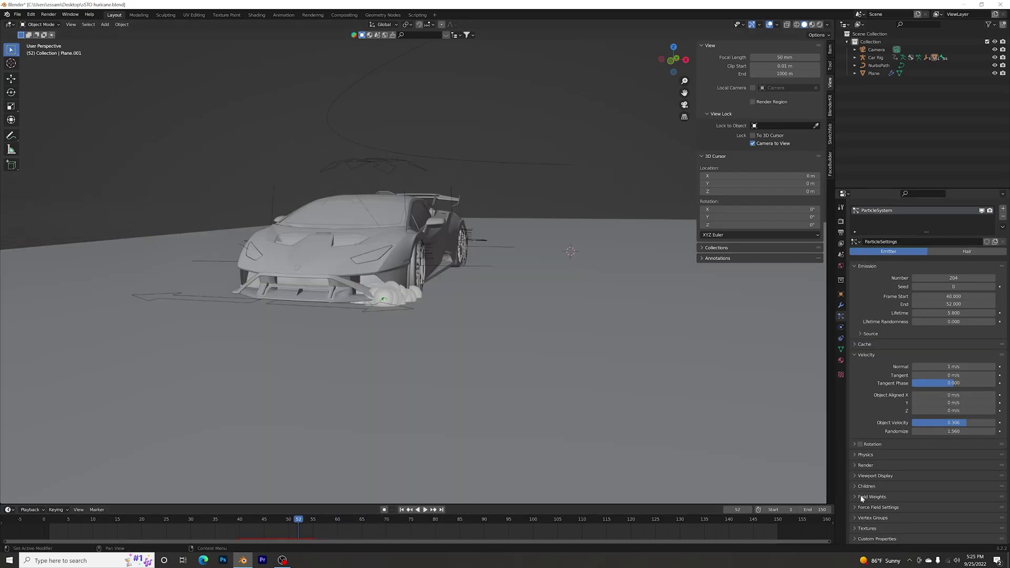
Step: Expand Field Weights and set Gravity slightly below 1
left_click(861, 496)
scroll(943, 469, "down", 2)
scroll(942, 469, "down", 1)
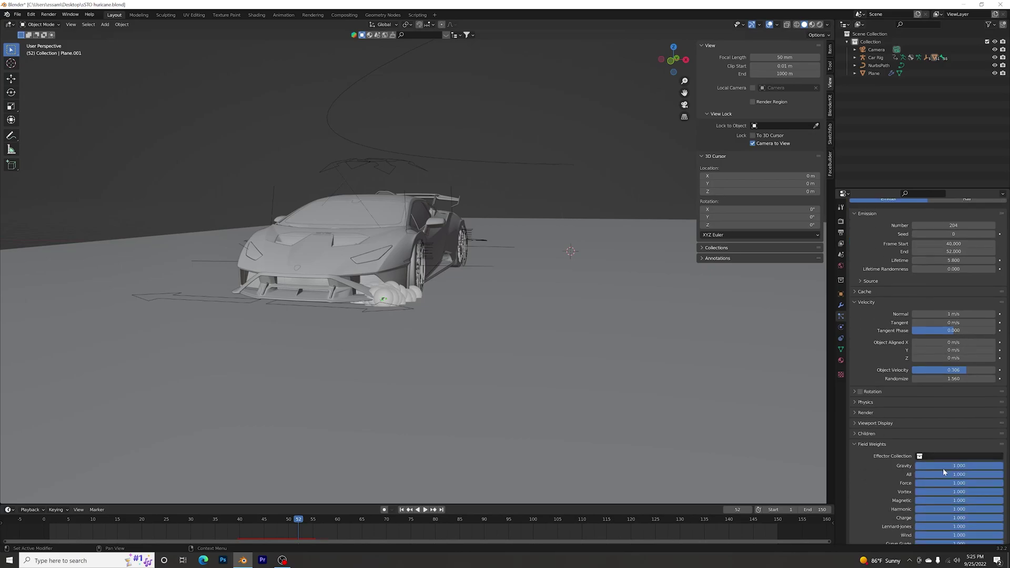
left_click_drag(959, 465, 952, 465)
Step: Replay the animation from frame 48 to review the sparks' reduced fall
left_click_drag(297, 522, 210, 525)
key("space")
middle_click_drag(569, 305, 557, 306)
key("space")
left_click_drag(377, 525, 229, 525)
key("space")
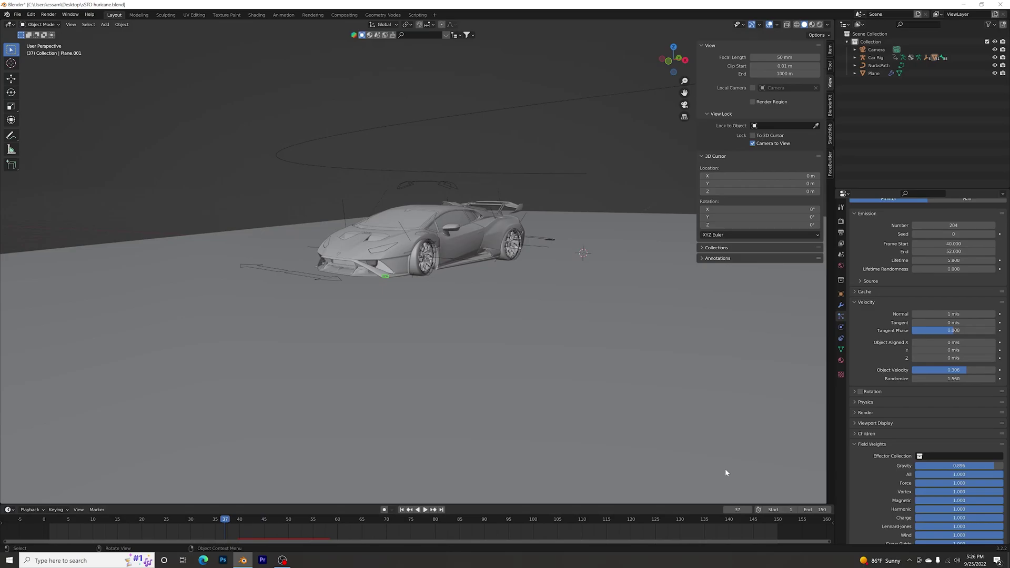
key("space")
key("space")
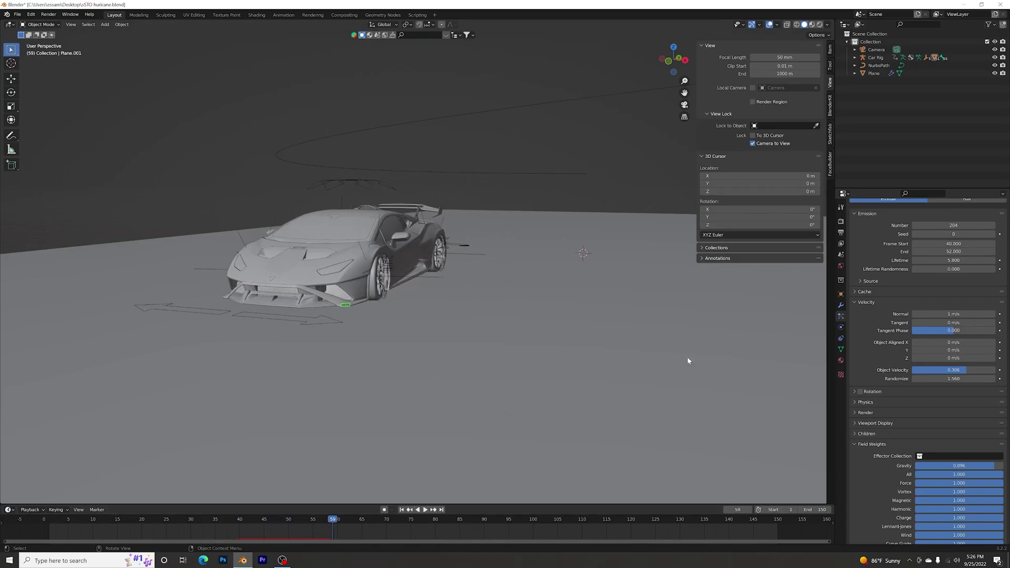
scroll(869, 371, "up", 3)
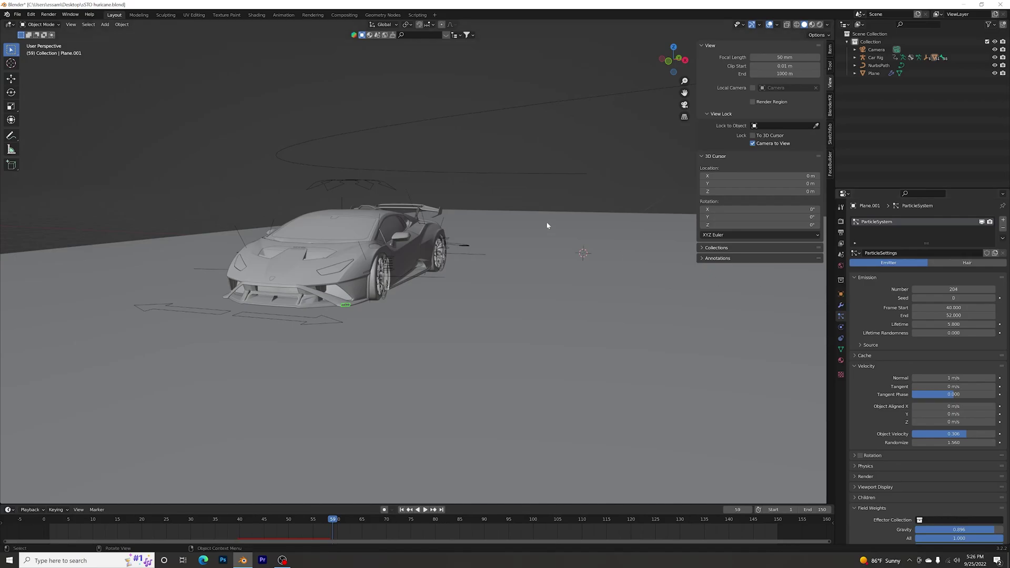
scroll(462, 374, "down", 5)
scroll(463, 373, "down", 4)
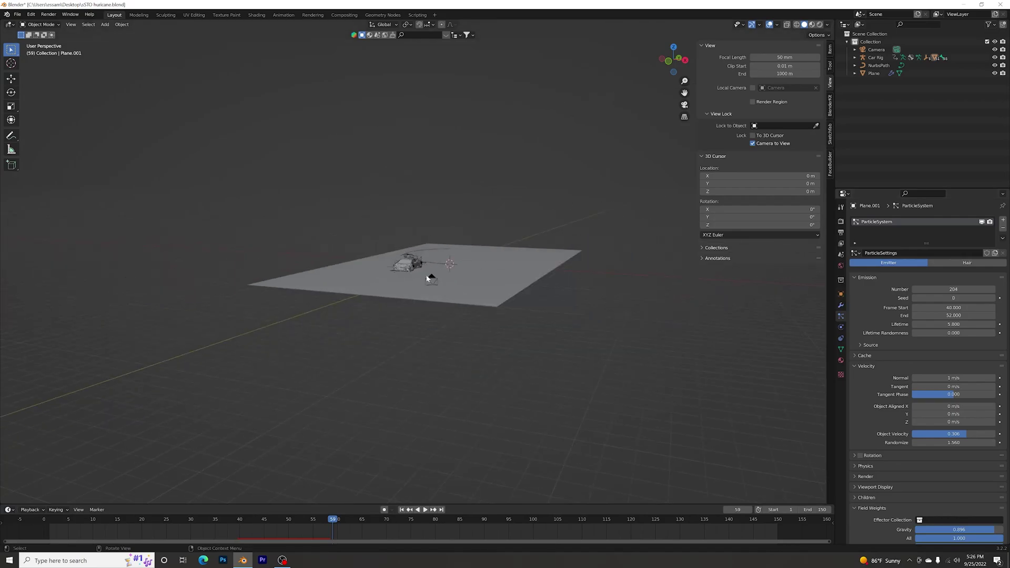
key("shift+a")
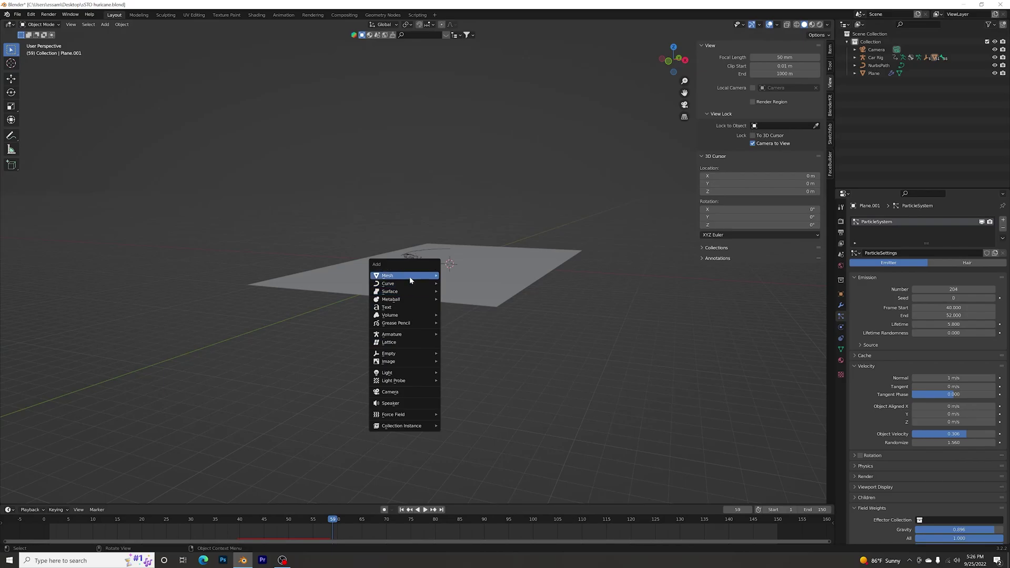
Step: Add an Ico Sphere and stretch it tall along the Z axis
mouse_move(409, 278)
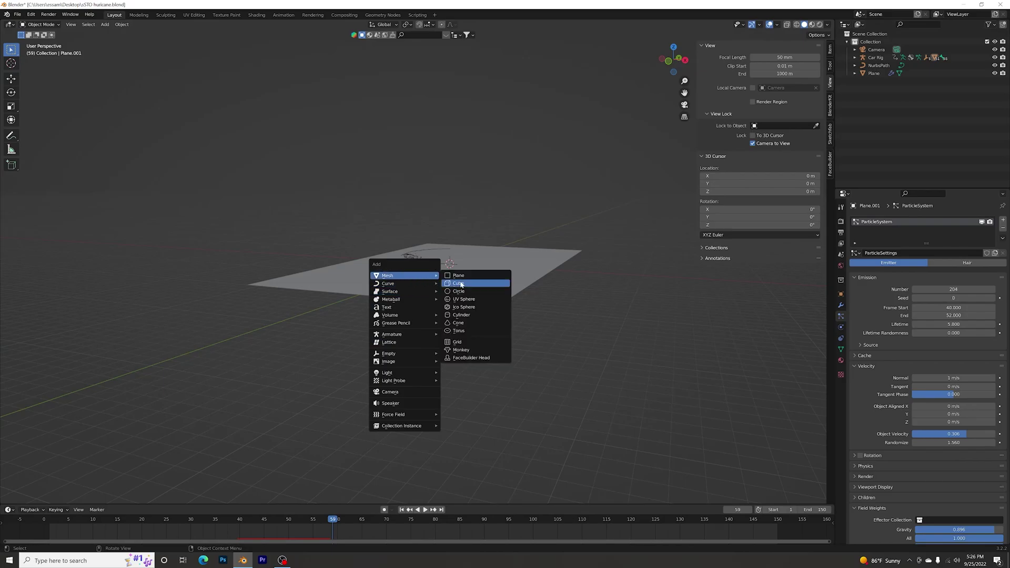
left_click(472, 309)
scroll(504, 262, "up", 3)
scroll(504, 262, "up", 2)
key("s")
key("z")
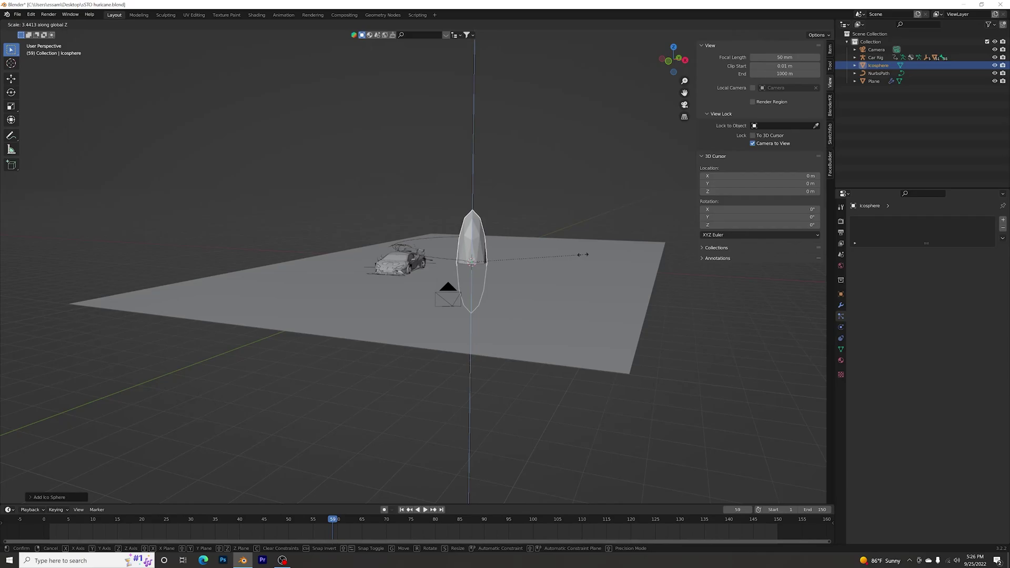
left_click(560, 247)
Step: Move the icosphere down below the ground plane and shade it smooth
key("g")
key("z")
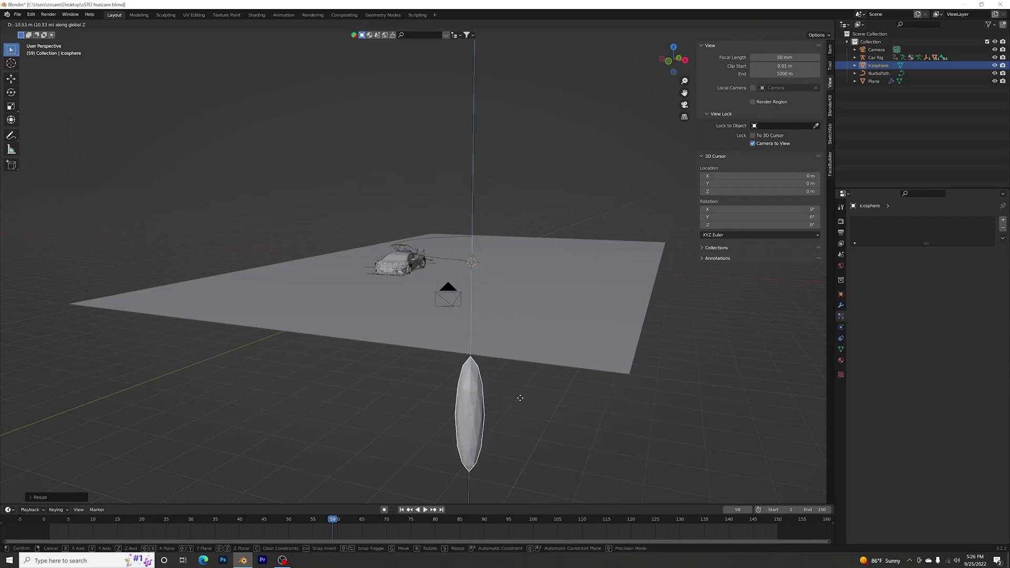
left_click(521, 395)
middle_click_drag(526, 395, 491, 405)
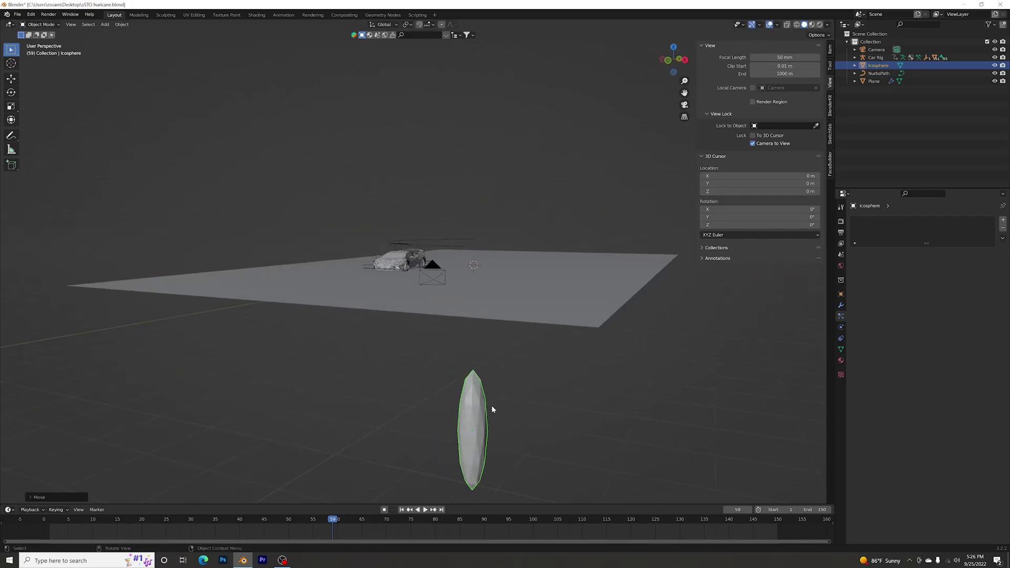
right_click(452, 428)
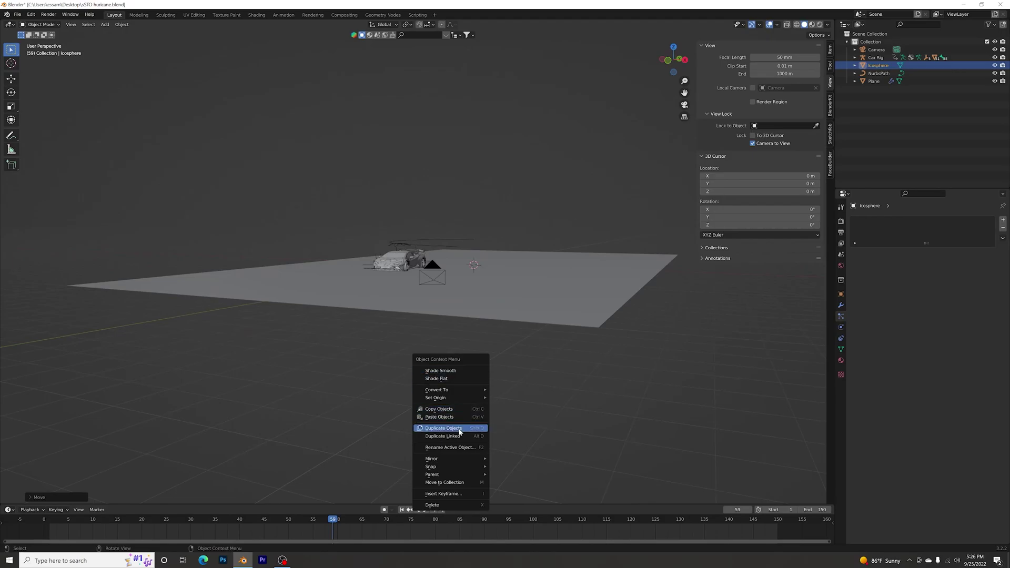
left_click(449, 410)
right_click(463, 390)
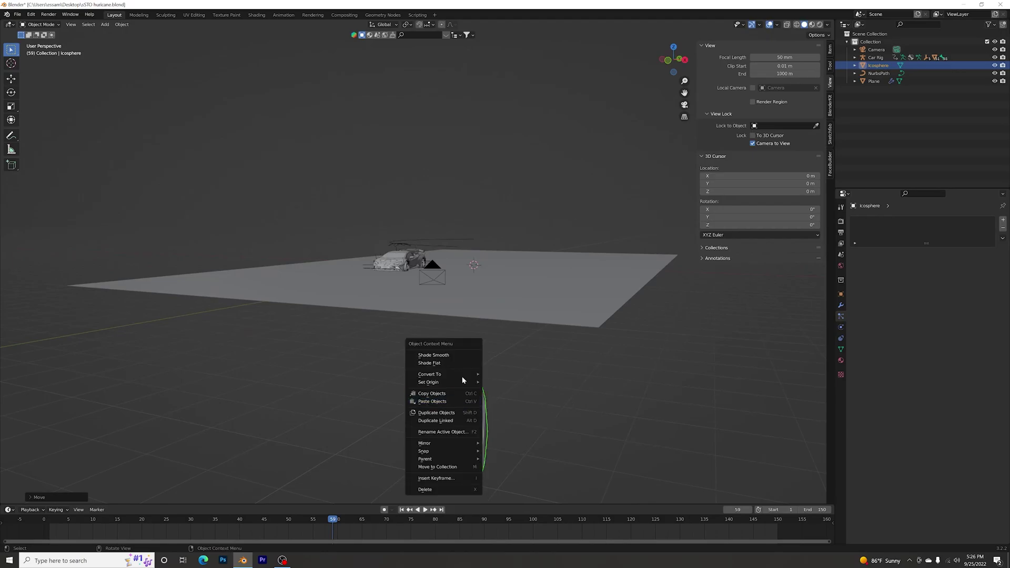
left_click(448, 352)
left_click(771, 353)
Step: Give the icosphere a new Emission material with an orange colour
left_click(841, 361)
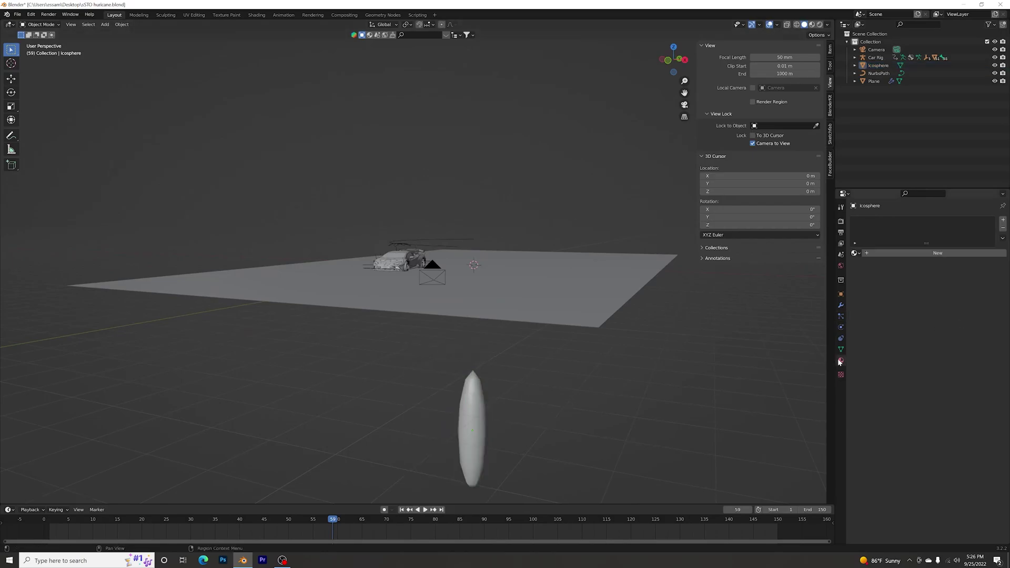
left_click(481, 413)
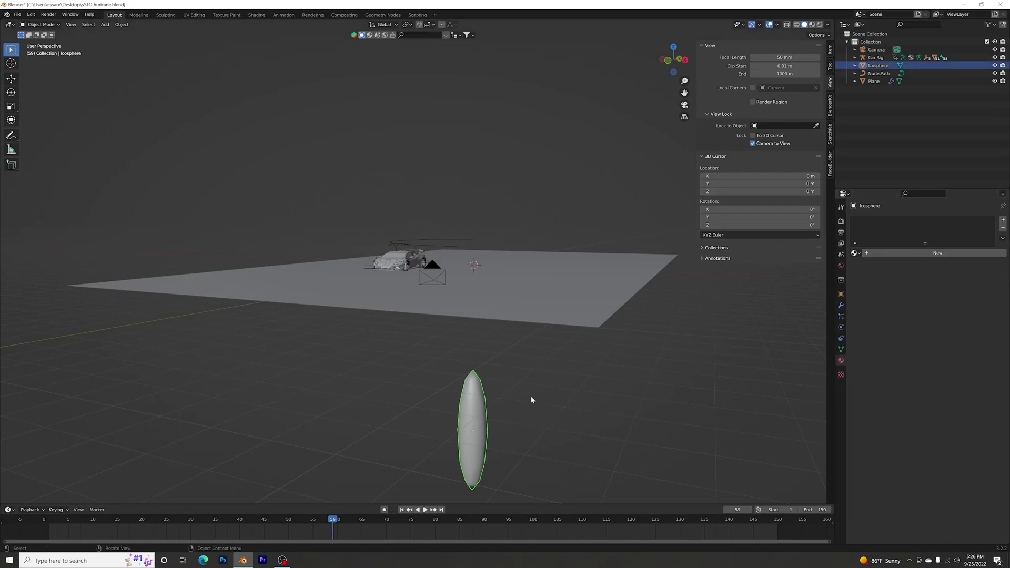
left_click(907, 255)
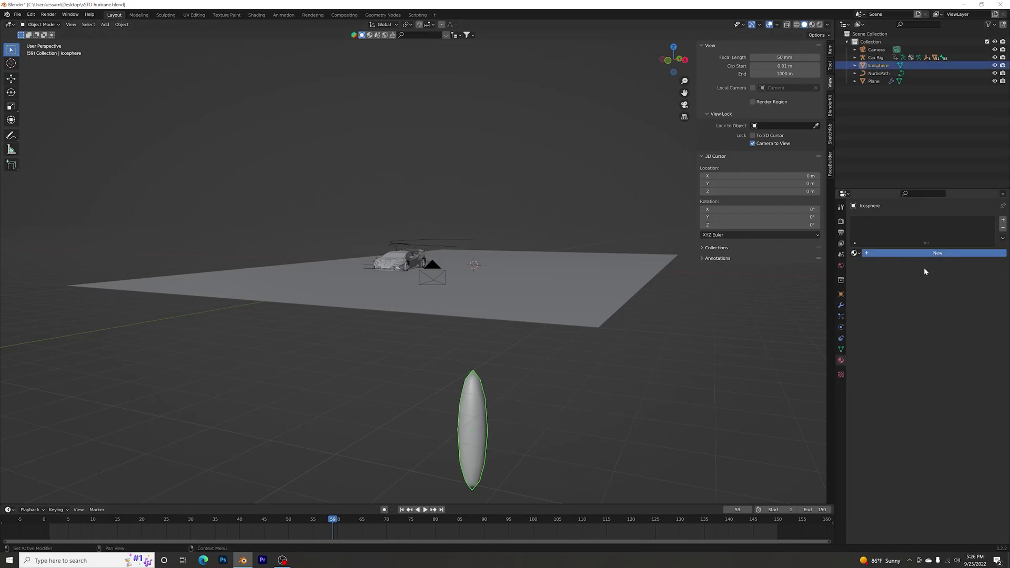
left_click(916, 304)
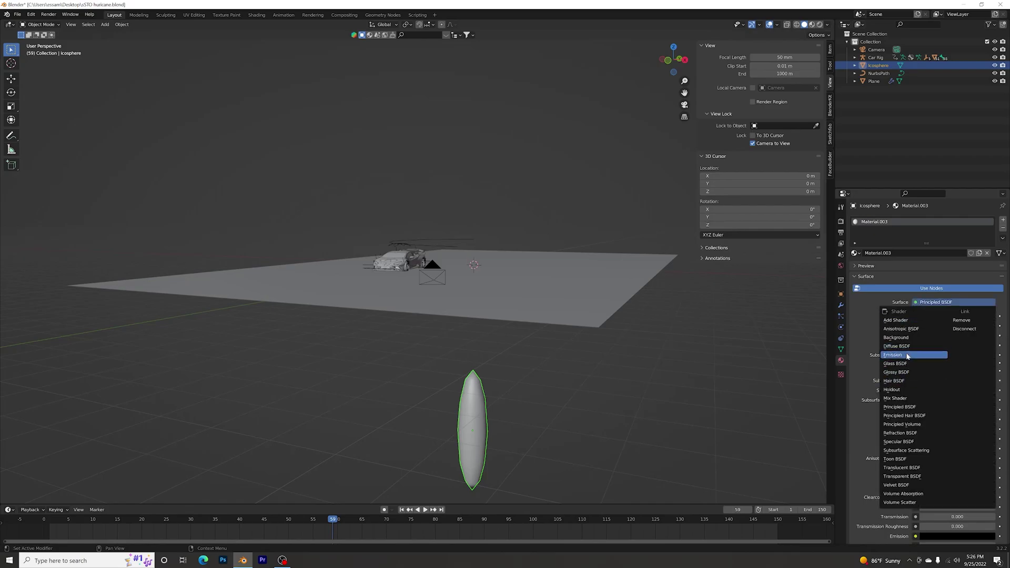
left_click(940, 355)
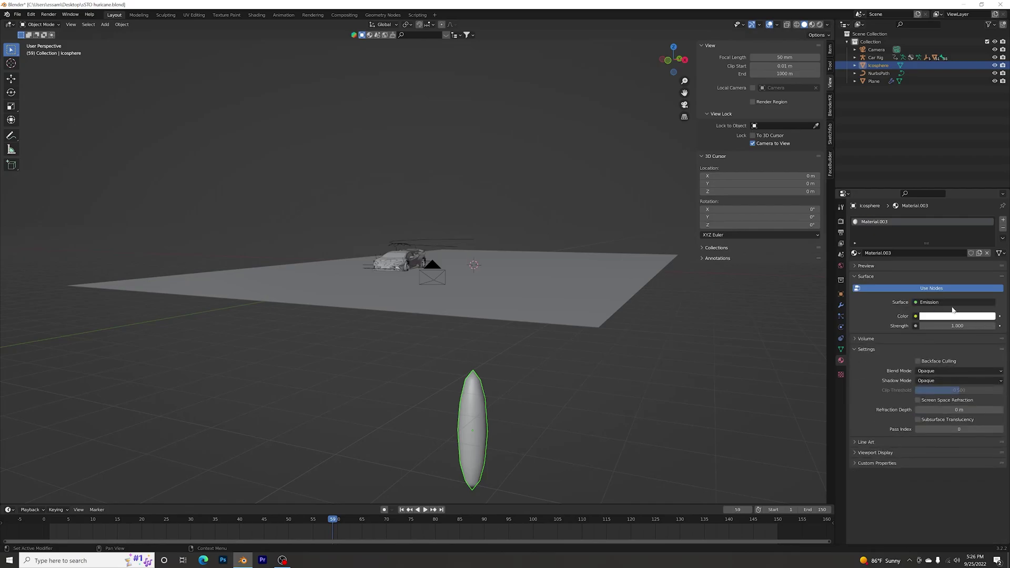
left_click(950, 316)
left_click_drag(955, 243, 944, 245)
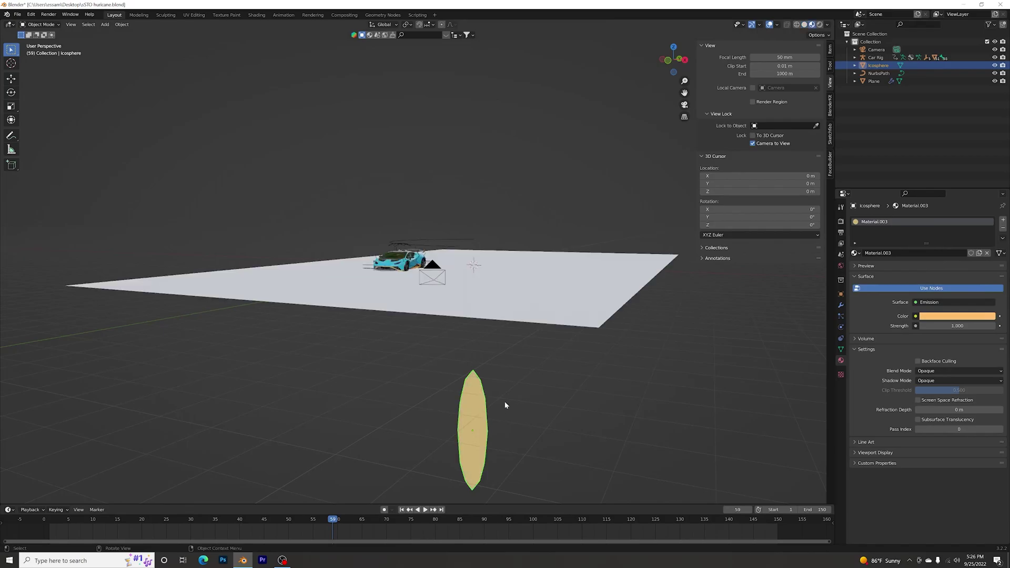
Step: Raise the emission Strength to about 16 and frame the glowing icosphere
key("KP_Decimal")
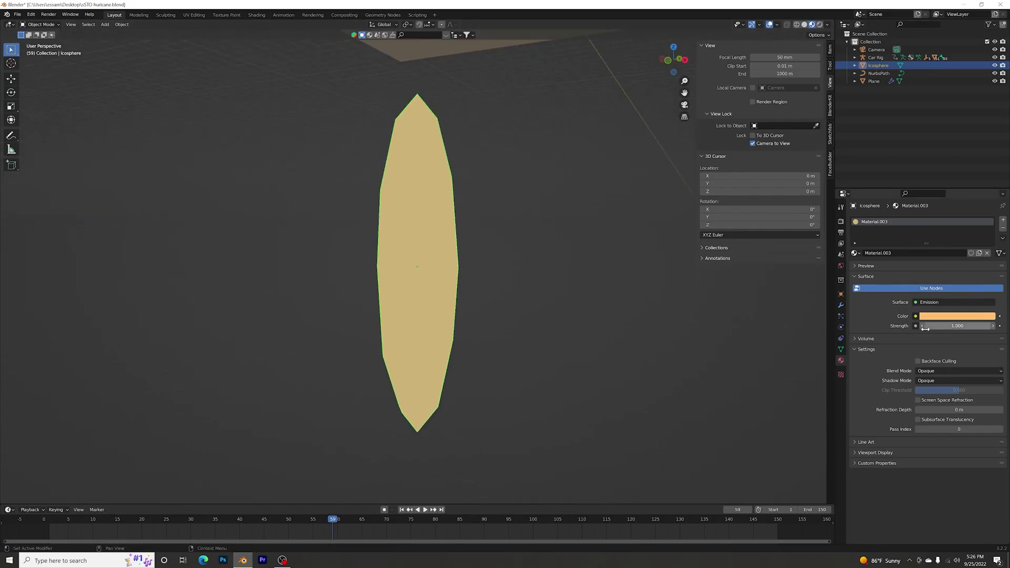
left_click_drag(951, 326, 991, 327)
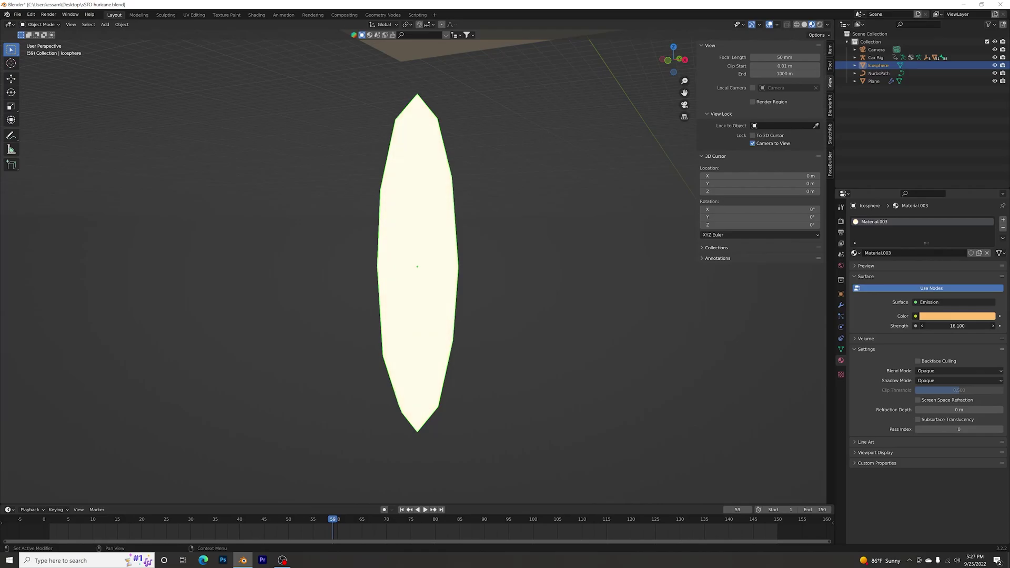
middle_click_drag(608, 368, 594, 395)
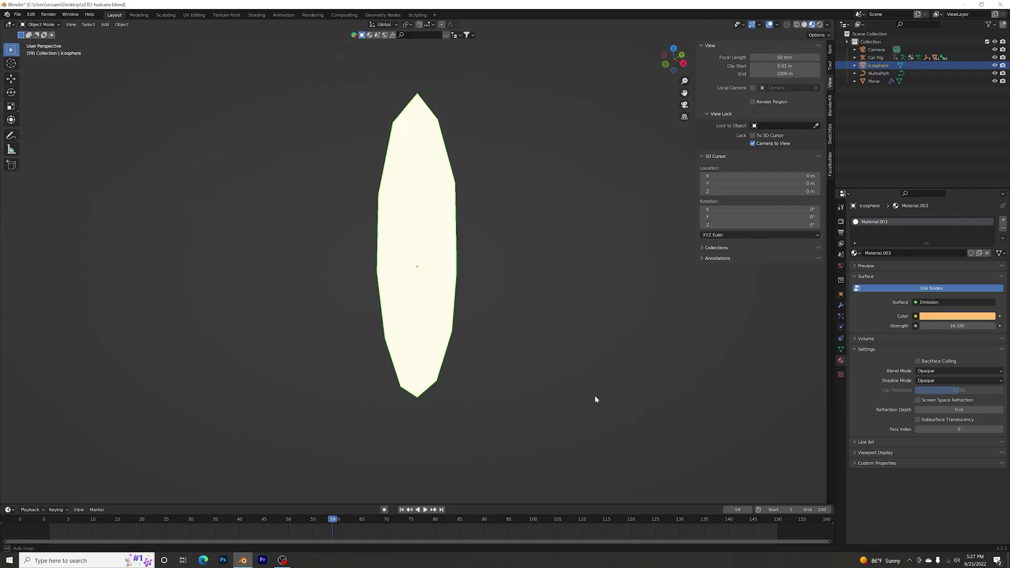
scroll(594, 396, "down", 8)
middle_click_drag(542, 329, 419, 332)
scroll(448, 279, "up", 5)
Step: In solid shading at frame 39, select and frame the bumper emitter Plane.001
left_click(804, 24)
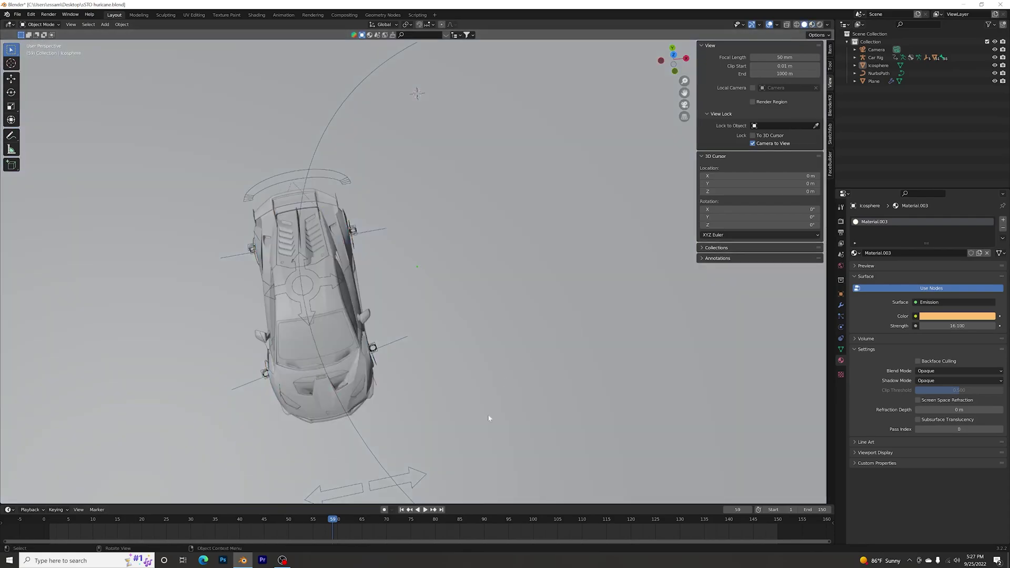
left_click_drag(330, 523, 262, 515)
left_click(346, 328)
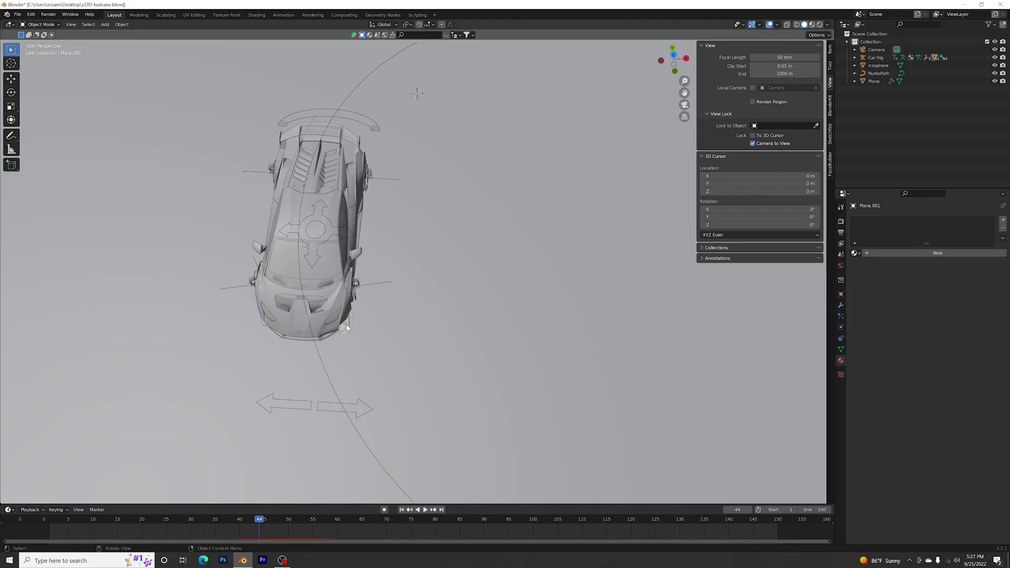
key("KP_Decimal")
middle_click_drag(447, 321, 428, 271)
scroll(428, 271, "down", 8)
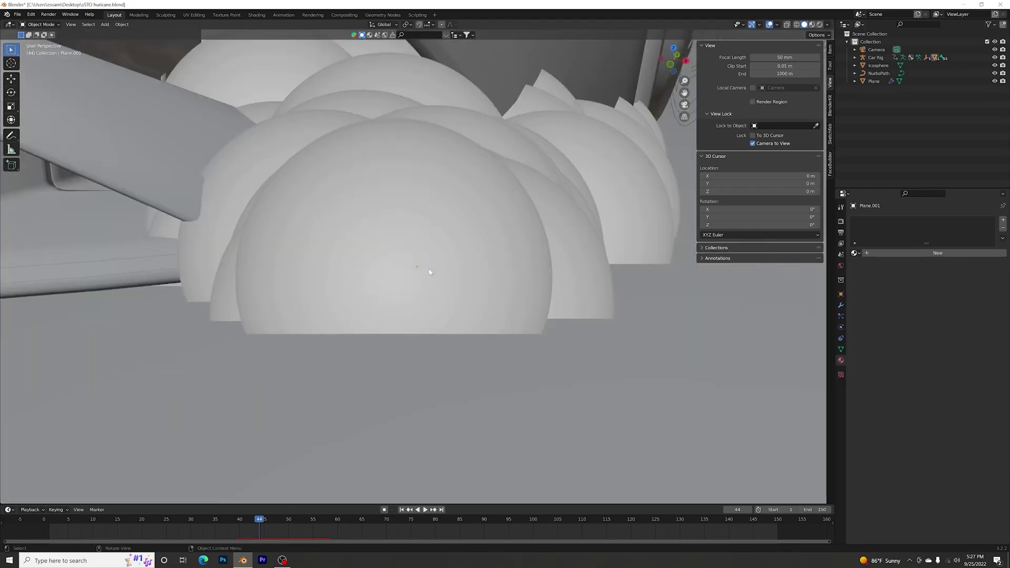
left_click(841, 316)
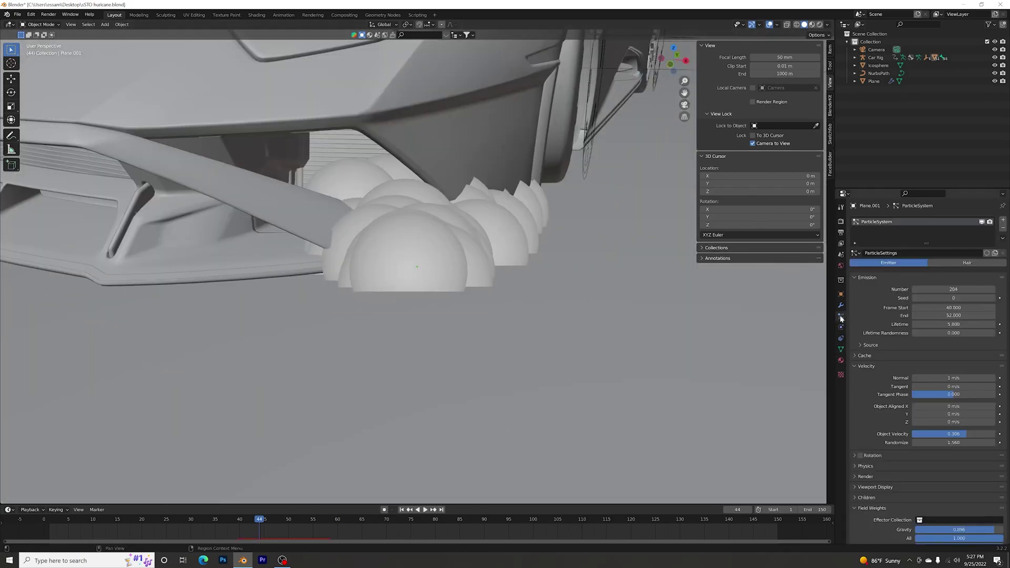
Step: Set the particles' Render As option to Object instead of Halo
scroll(885, 434, "down", 3)
left_click(857, 413)
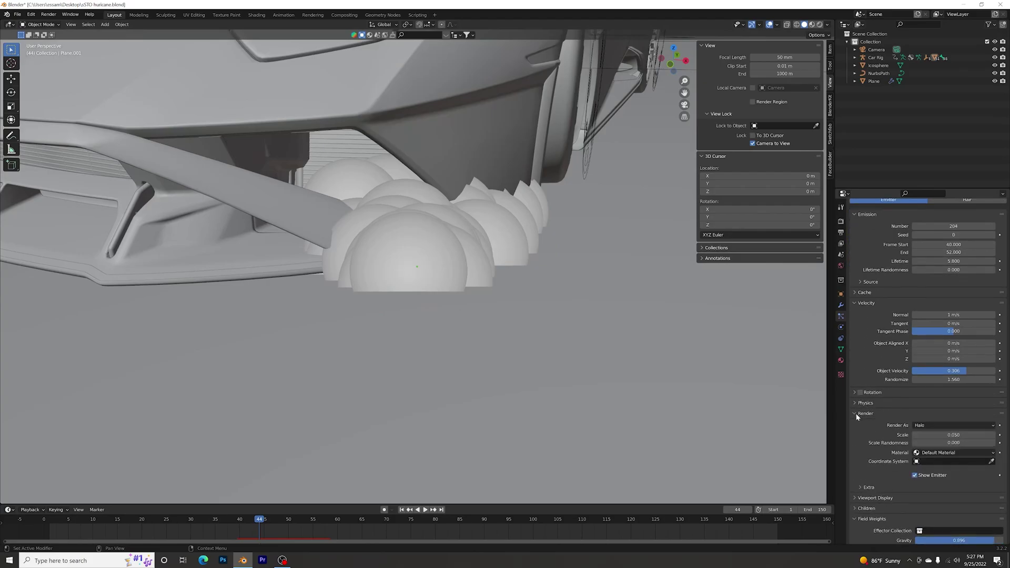
left_click(909, 425)
left_click(921, 473)
scroll(605, 370, "down", 4)
scroll(605, 370, "down", 10)
scroll(600, 347, "down", 5)
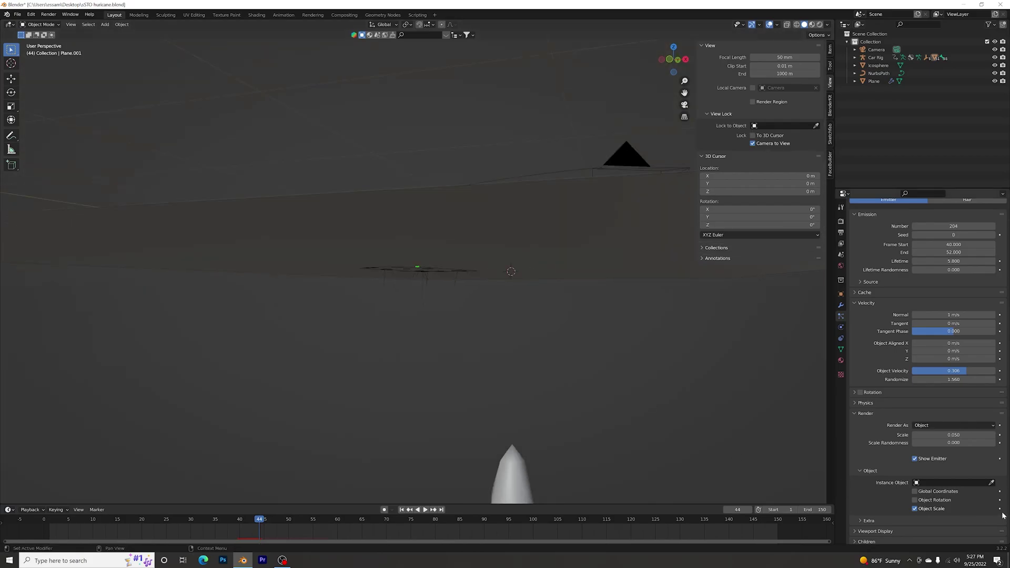
Step: Pick the Icosphere as the particles' Instance Object
left_click(992, 482)
left_click(510, 474)
scroll(516, 473, "down", 4)
scroll(500, 398, "down", 6)
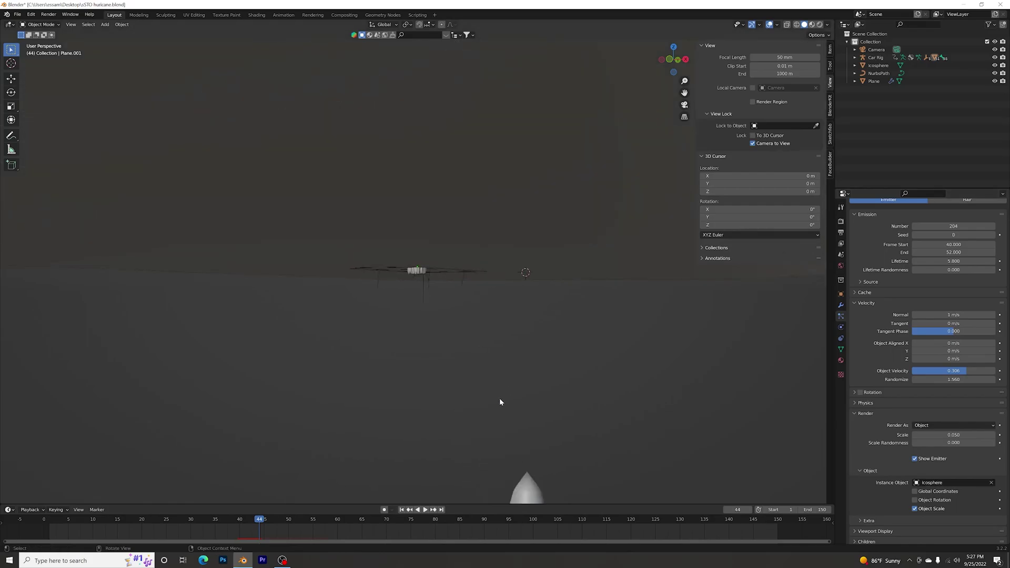
left_click(812, 26)
Step: At frame 43, select the emitter and lower the particle render Scale from 0.050 to 0.010
mouse_move(435, 233)
middle_mouse_down()
mouse_move(384, 231)
mouse_move(421, 230)
middle_mouse_up()
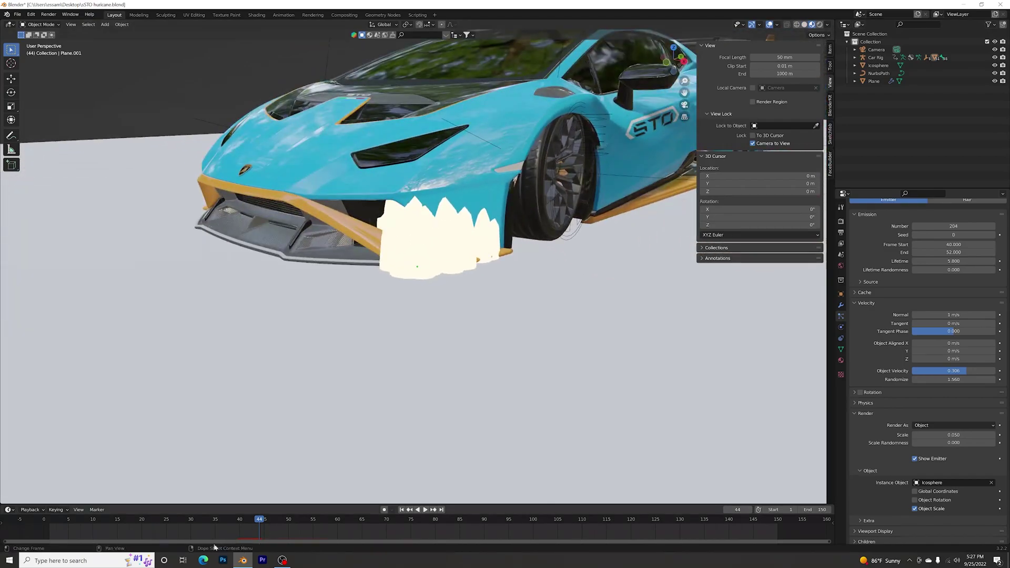
mouse_move(257, 520)
left_mouse_down()
mouse_move(215, 520)
mouse_move(254, 519)
left_mouse_up()
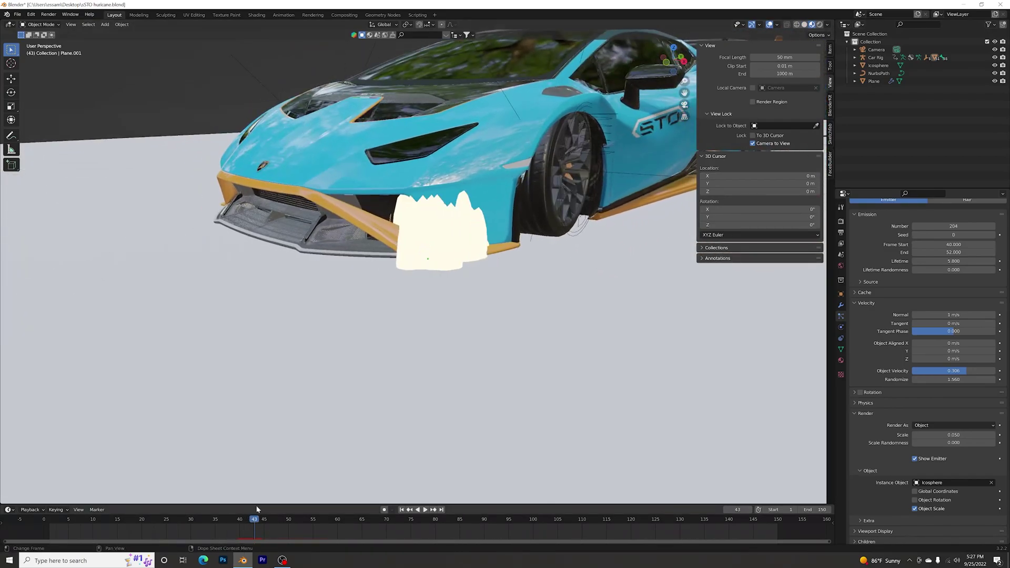
left_click(433, 249)
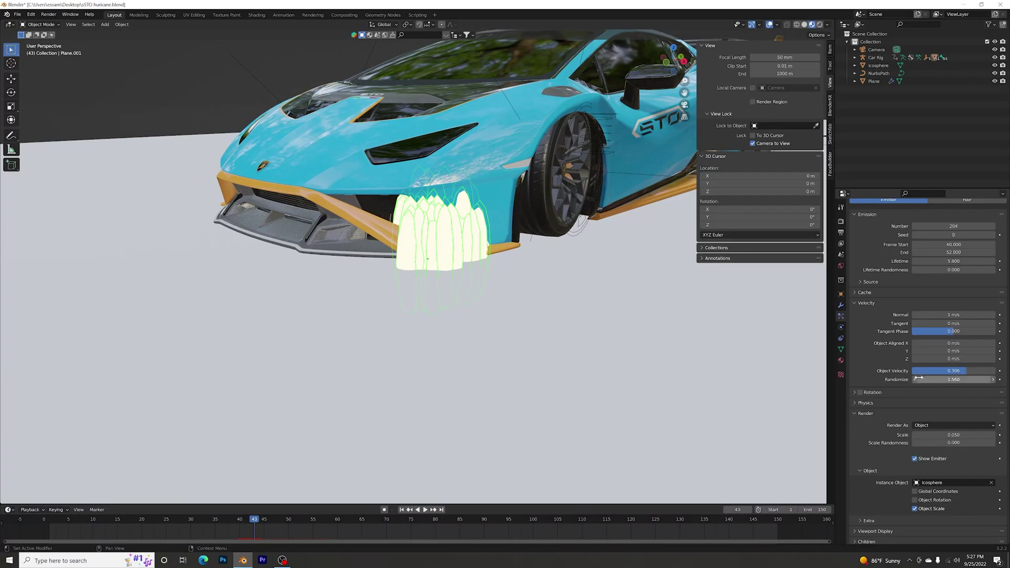
scroll(876, 442, "down", 1)
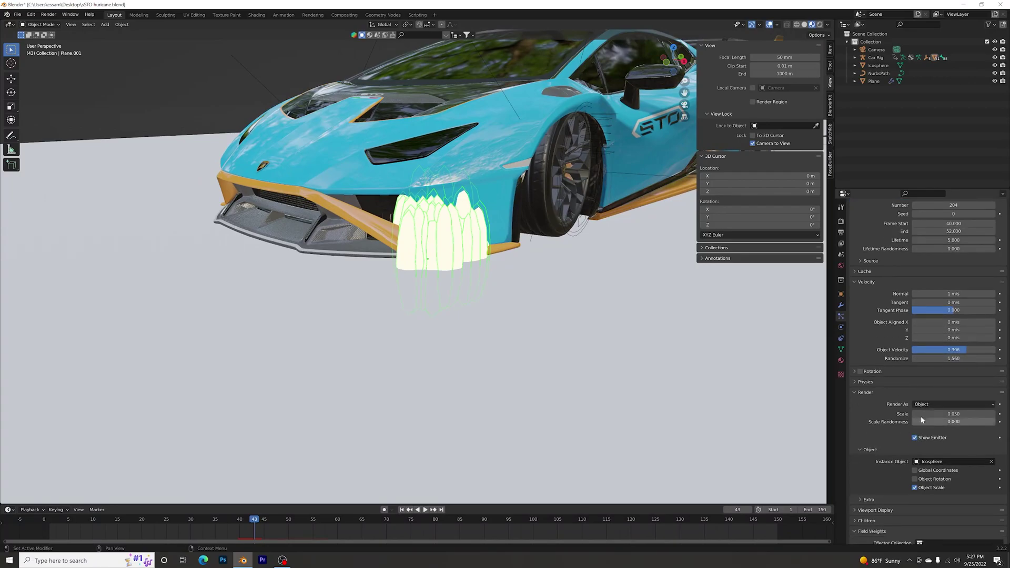
left_click(915, 414)
left_click(916, 414)
left_click(915, 414)
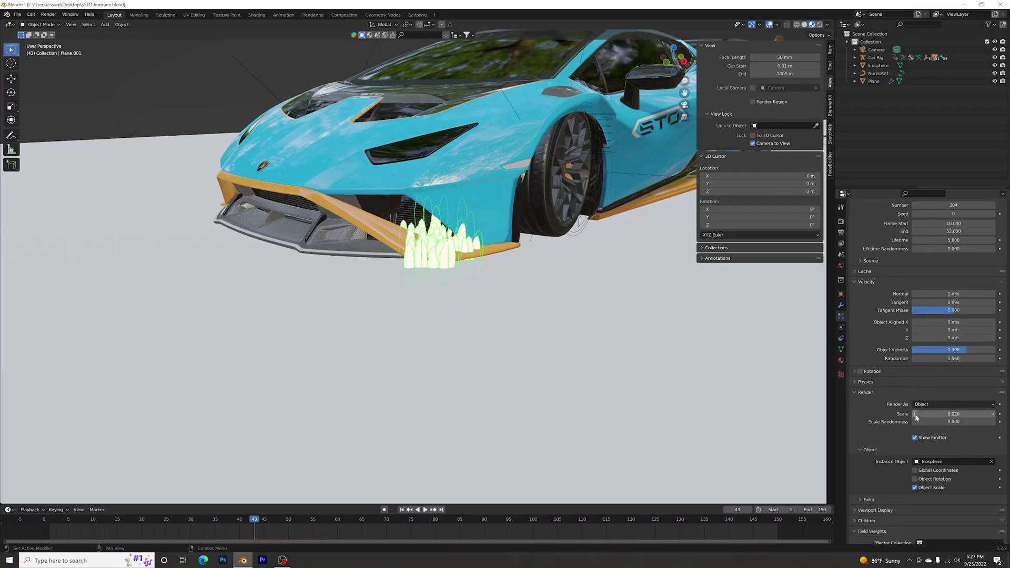
left_click(915, 414)
double_click(916, 415)
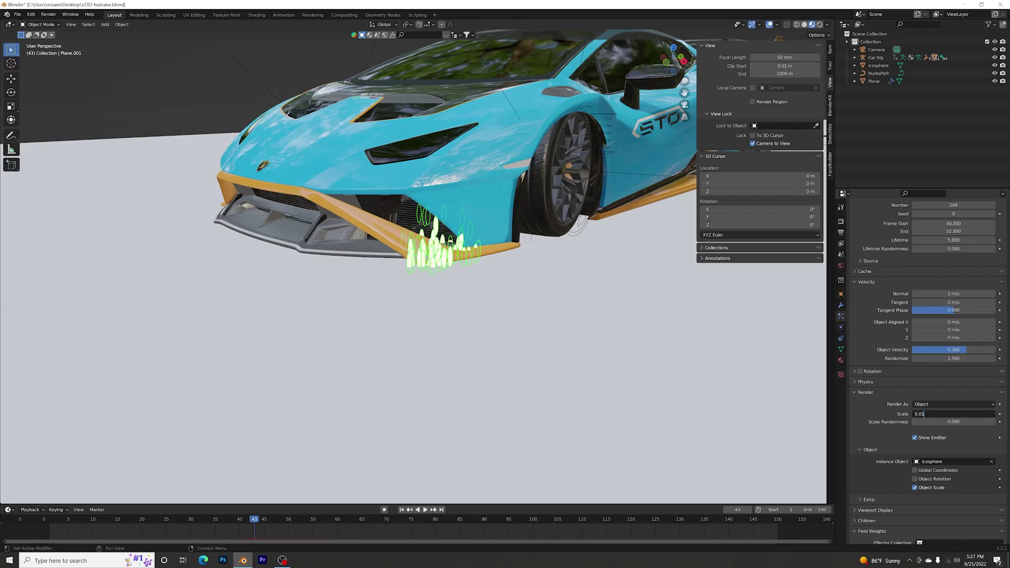
type("0.01")
key("Return")
scroll(628, 368, "down", 12)
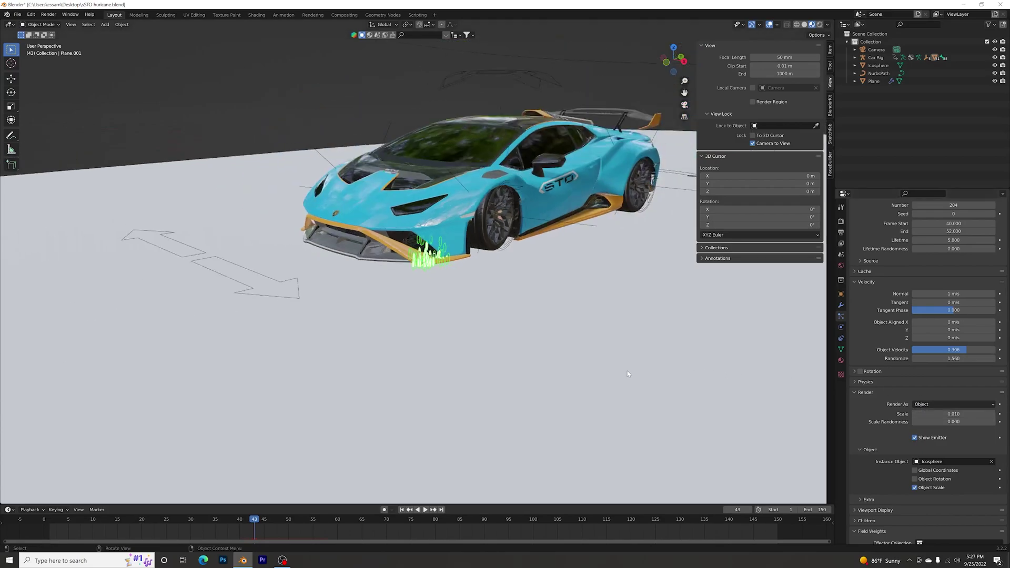
middle_click_drag(628, 367, 633, 356)
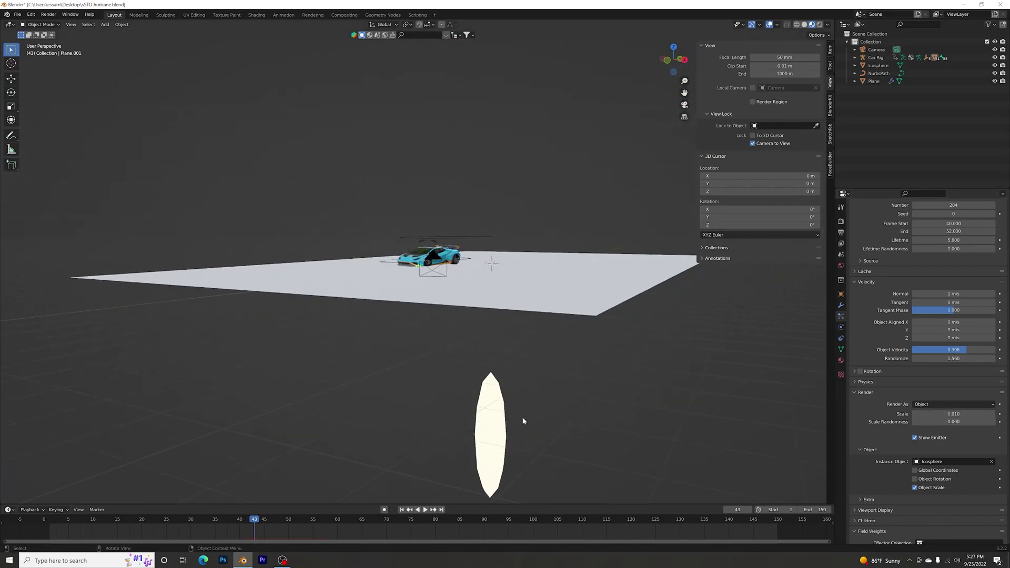
Step: Select the Icosphere and scale it down once
left_click(490, 421)
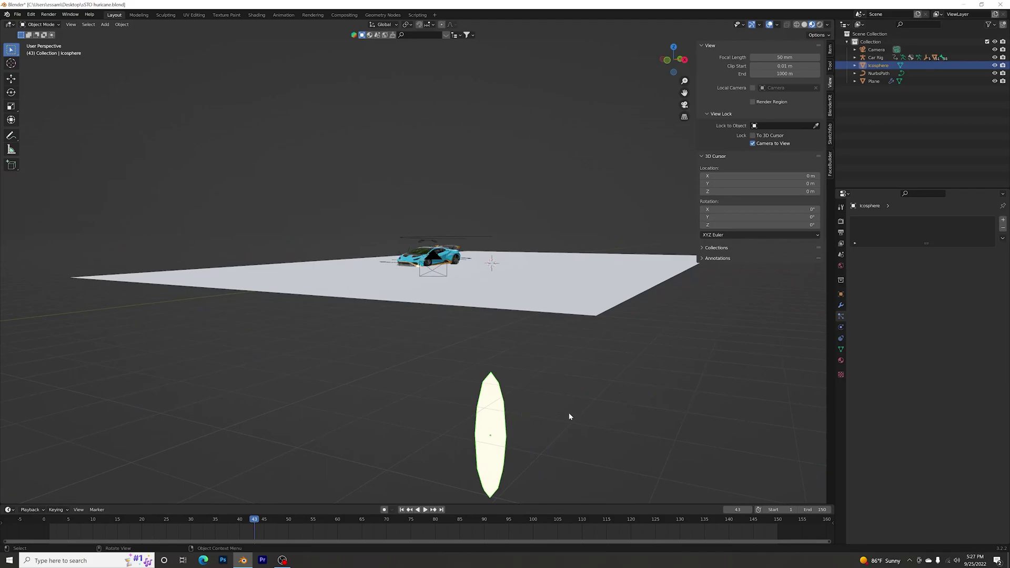
key("s")
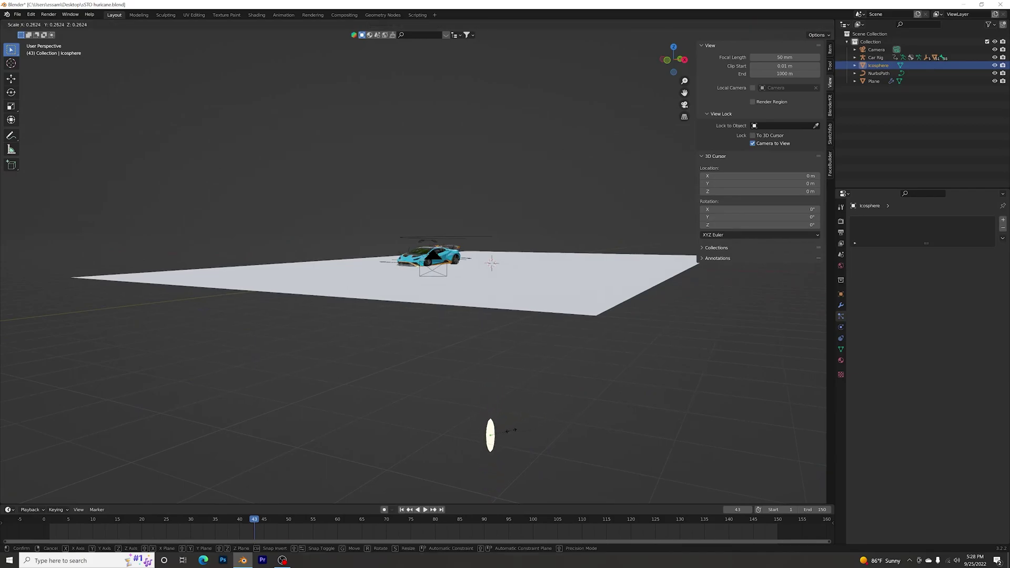
left_click(511, 431)
scroll(546, 326, "up", 10)
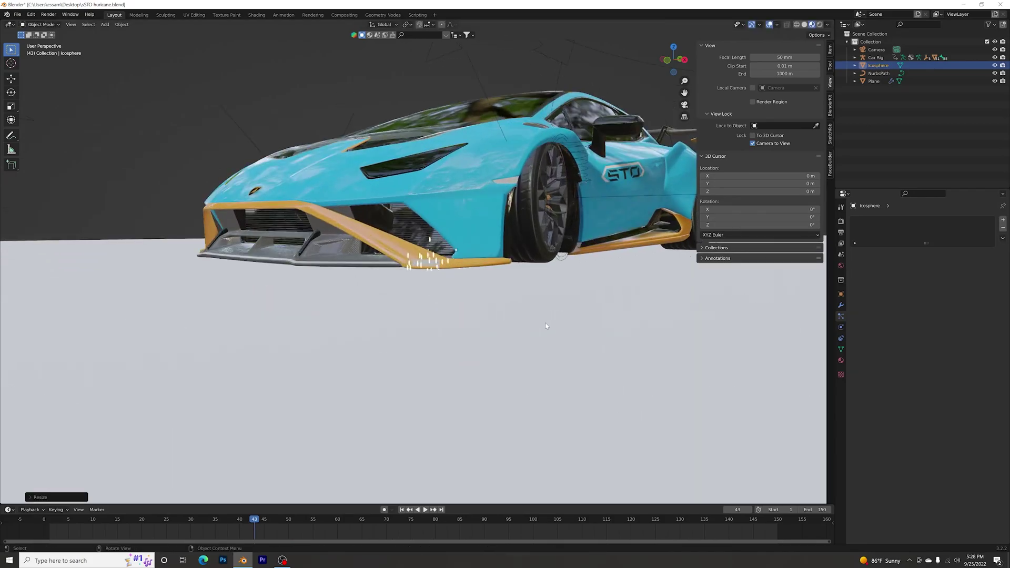
scroll(546, 326, "up", 6)
Step: Scale the Icosphere down a second time, then clear the selection
key("s")
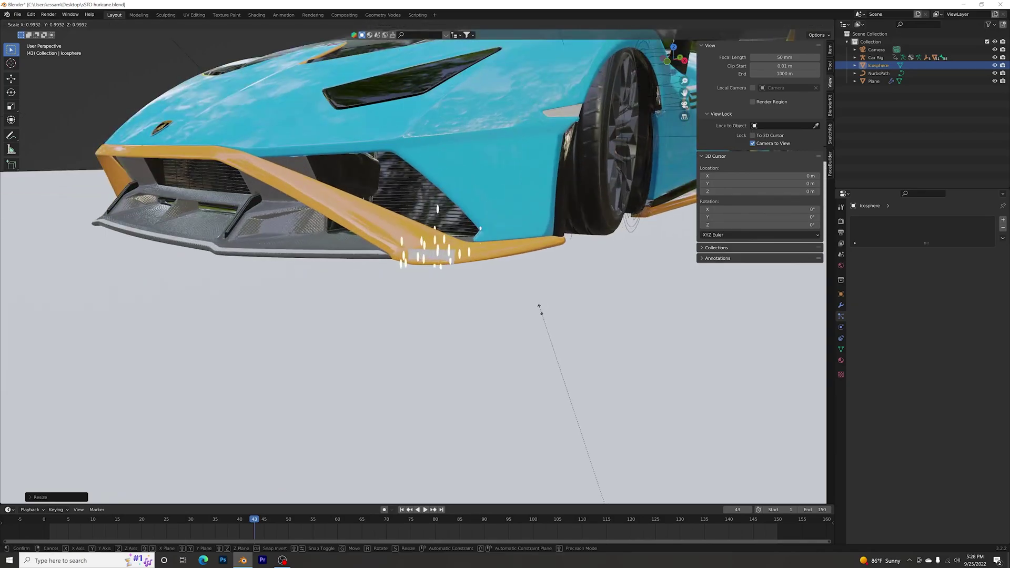
scroll(551, 377, "up", 6)
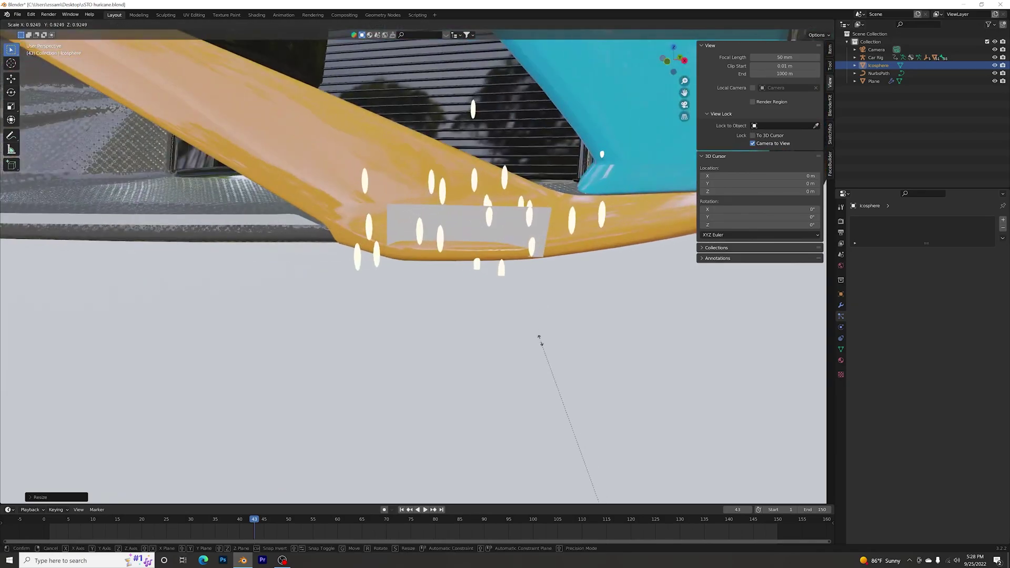
scroll(588, 453, "down", 20)
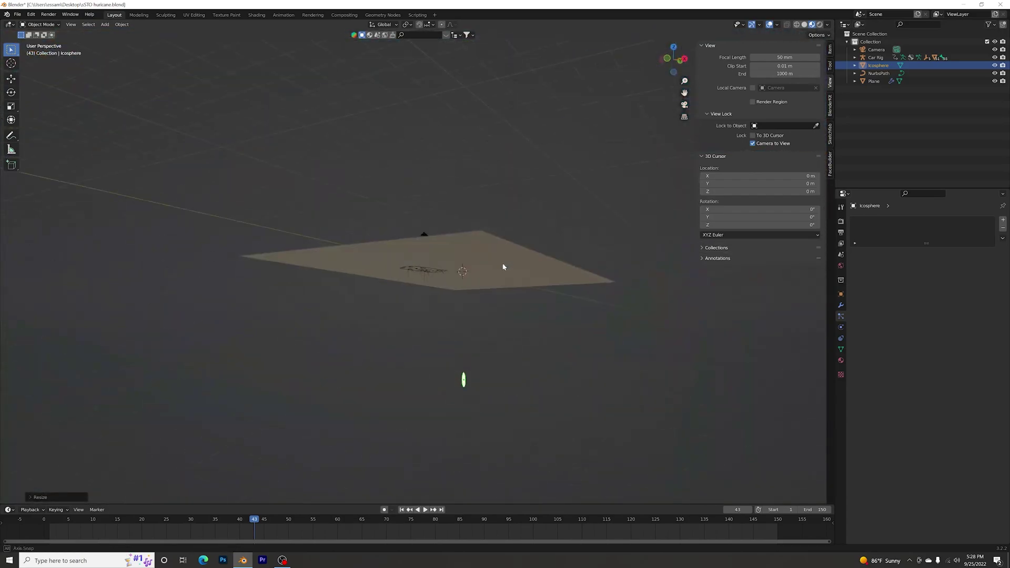
left_click(551, 307)
left_click(565, 343)
middle_click_drag(566, 343, 568, 364)
scroll(568, 364, "up", 16)
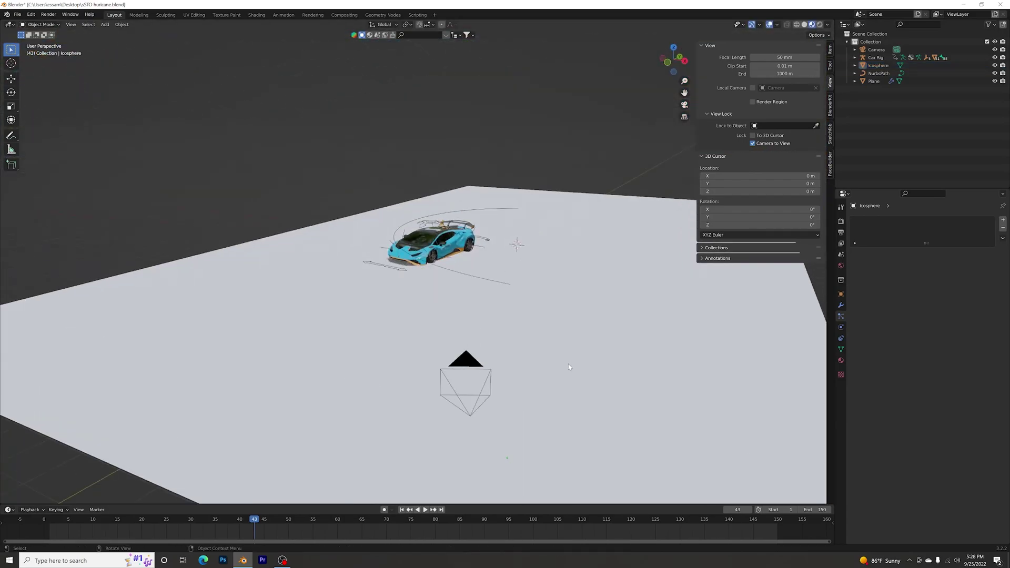
scroll(568, 364, "up", 2)
Step: Select the spark emitter and set its particle Scale Randomness to 0.522
left_click(431, 253)
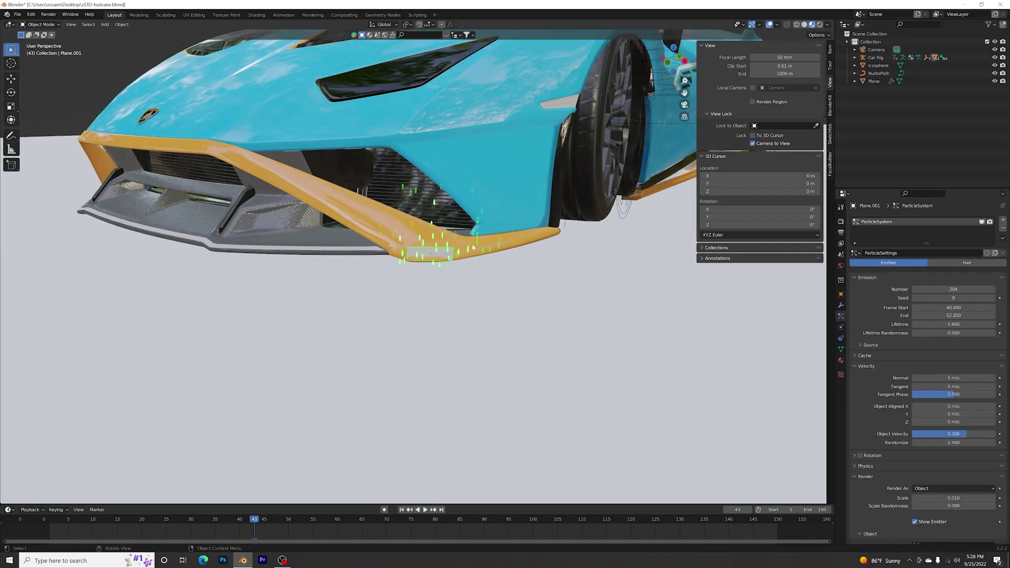
scroll(430, 252, "up", 2)
scroll(903, 443, "down", 3)
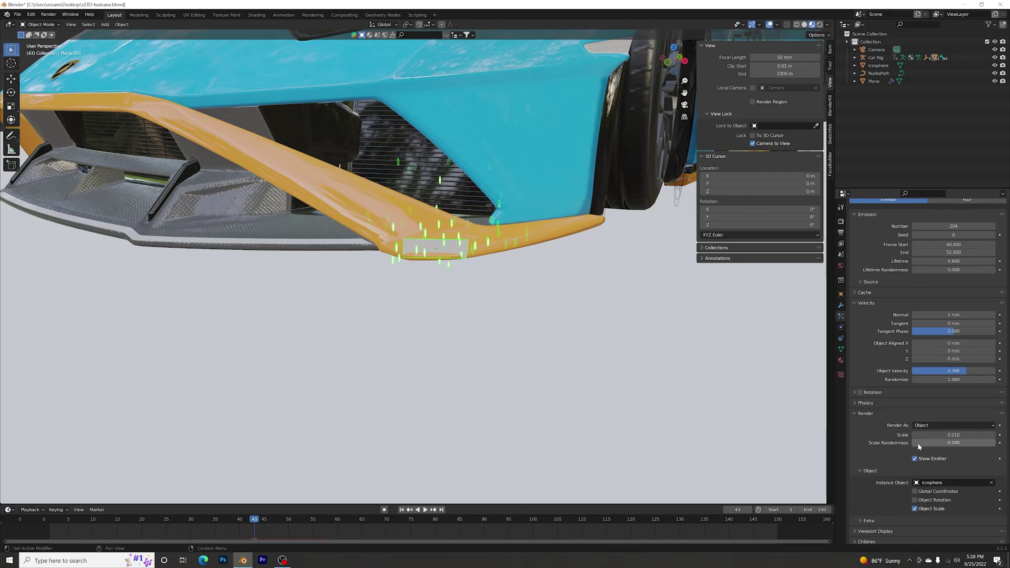
left_click(964, 445)
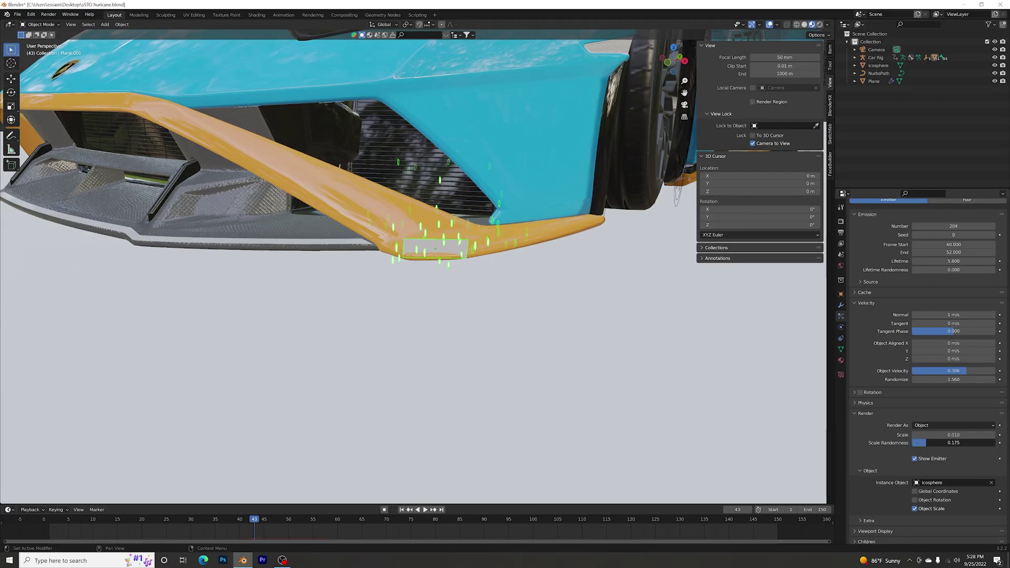
left_click_drag(954, 442, 957, 442)
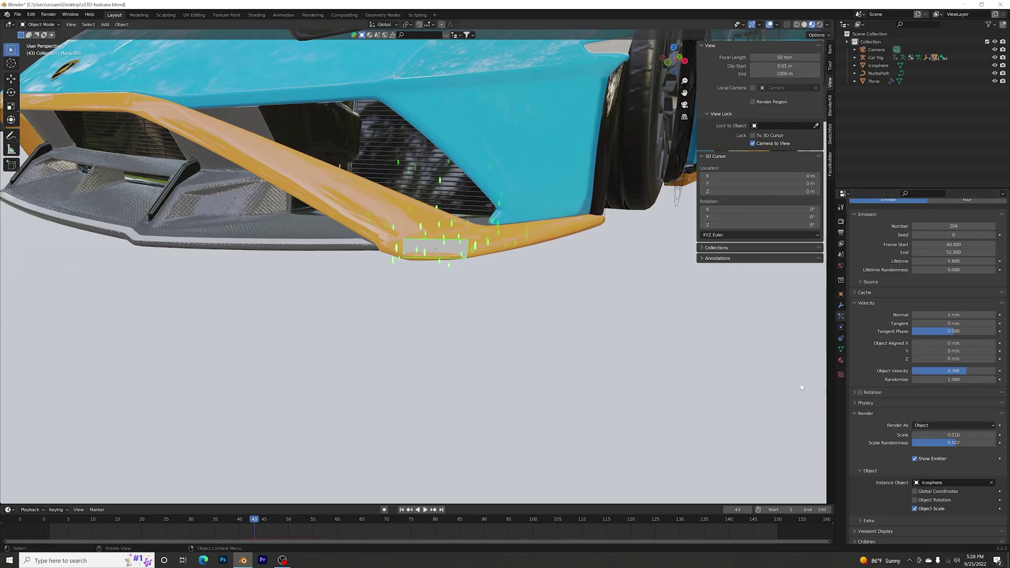
Step: Enable particle rotation with Randomize 0.609, Phase 0.562 and Randomize Phase 0.712
middle_click_drag(413, 193, 300, 201)
scroll(483, 201, "up", 3)
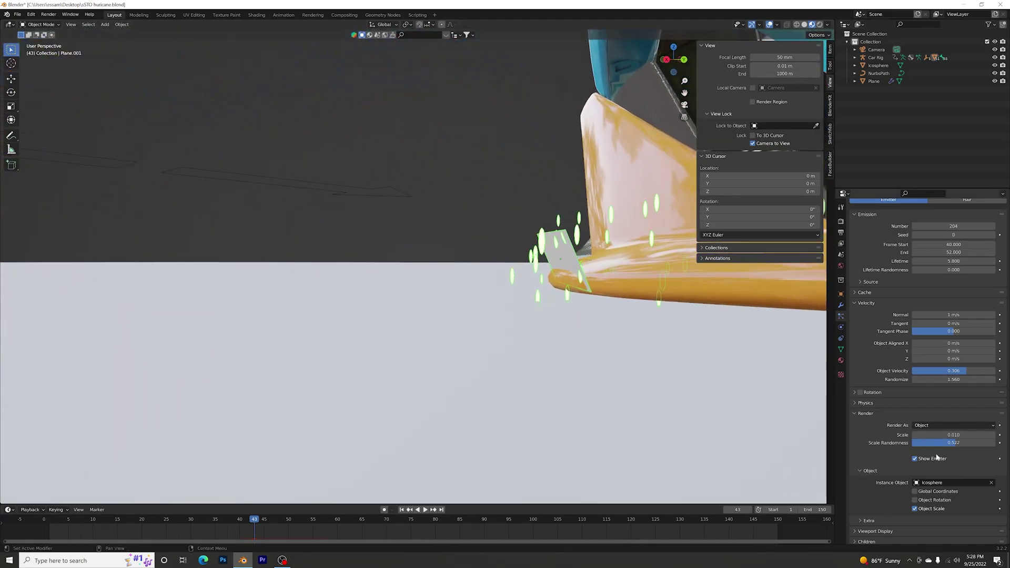
left_click(853, 393)
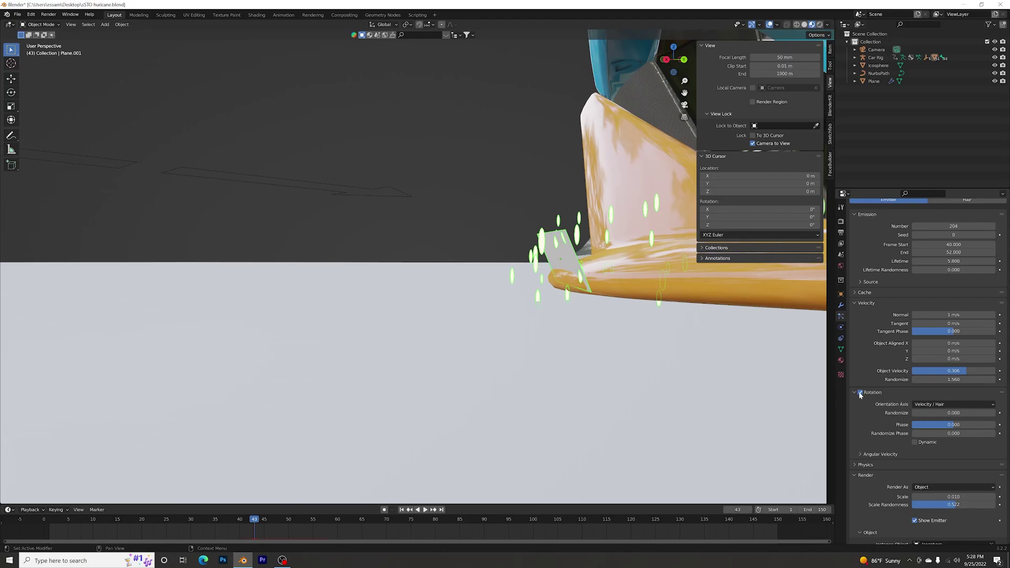
left_click_drag(915, 413, 942, 433)
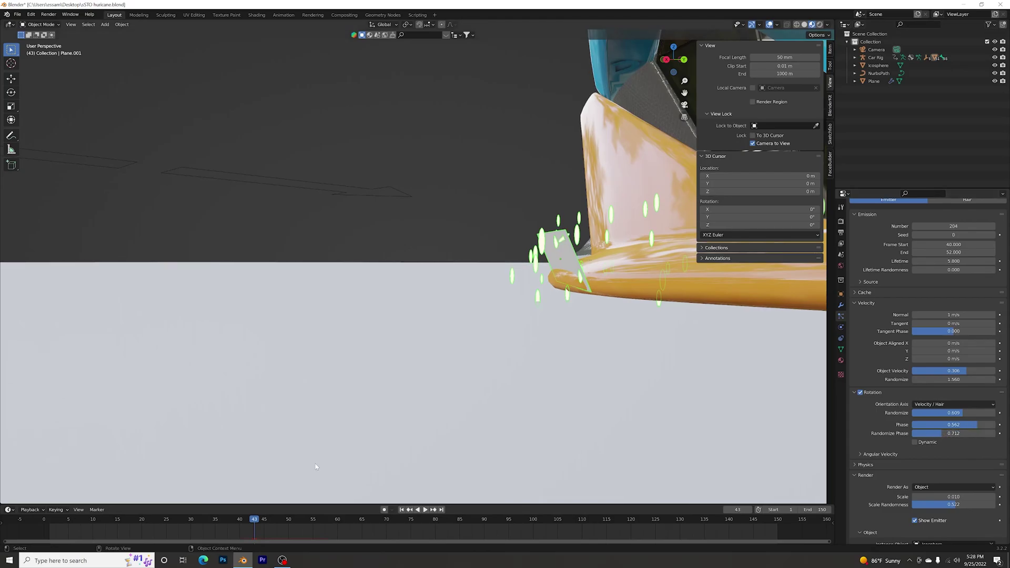
Step: Rewind to frame 32 and play the animation to preview the sparks
left_click_drag(252, 524, 200, 525)
middle_click_drag(289, 450, 506, 195)
key("space")
key("space")
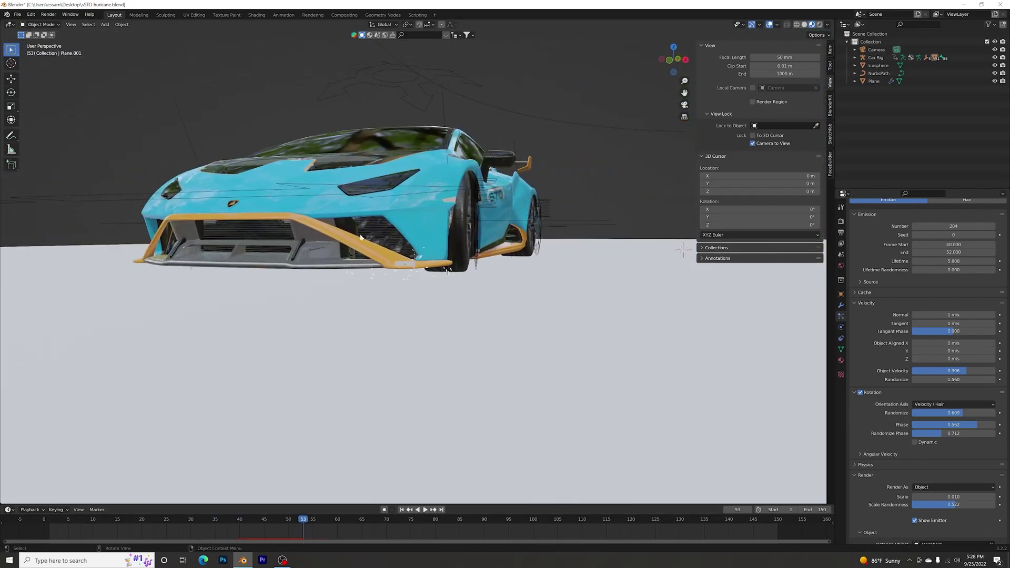
Step: Switch to Solid shading and frame the emitter plane under the front bumper
scroll(354, 231, "up", 5)
middle_click_drag(391, 285, 567, 176)
left_click(804, 25)
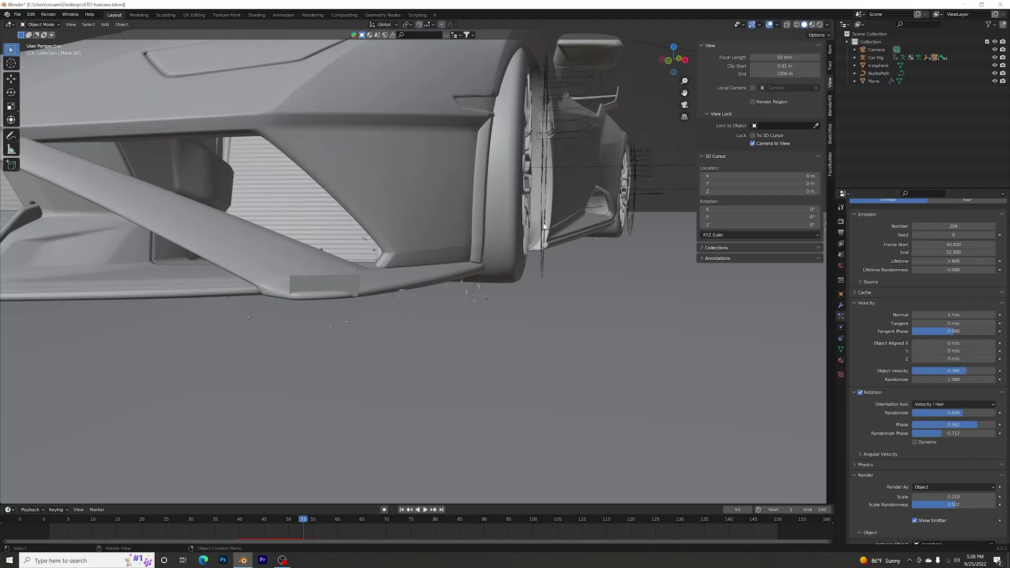
scroll(540, 227, "down", 4)
middle_click_drag(539, 229, 528, 239)
scroll(544, 233, "up", 5)
scroll(511, 338, "up", 3)
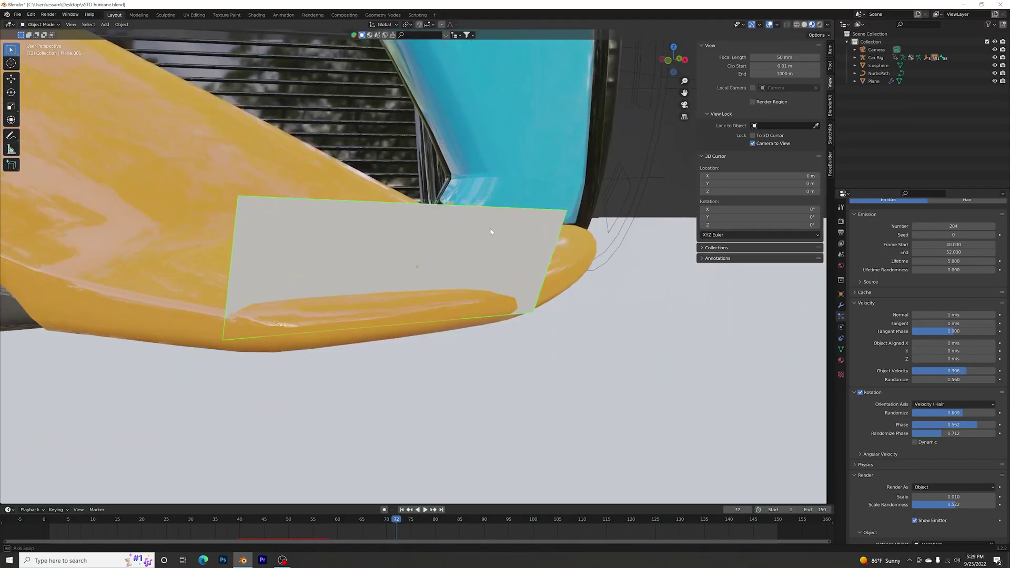
middle_click_drag(490, 232, 514, 228)
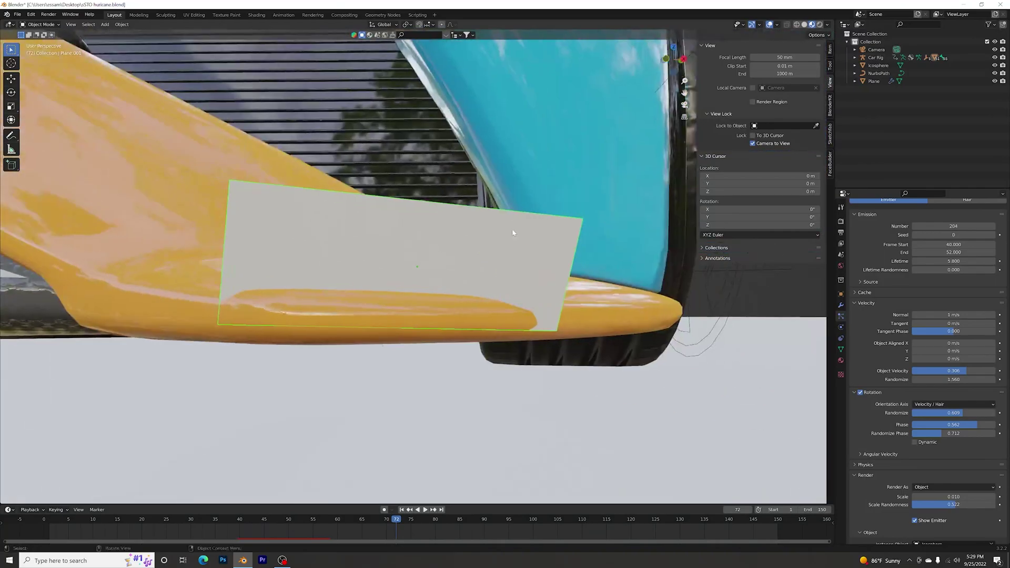
Step: Give the emitter plane a new Principled BSDF material with Alpha set to 0
left_click(841, 361)
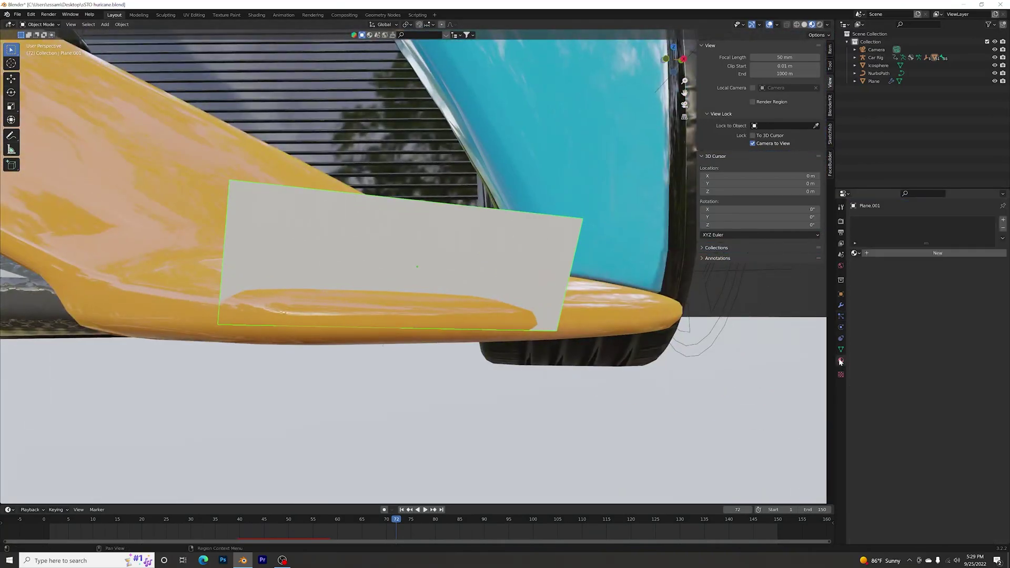
left_click(937, 253)
scroll(890, 425, "down", 5)
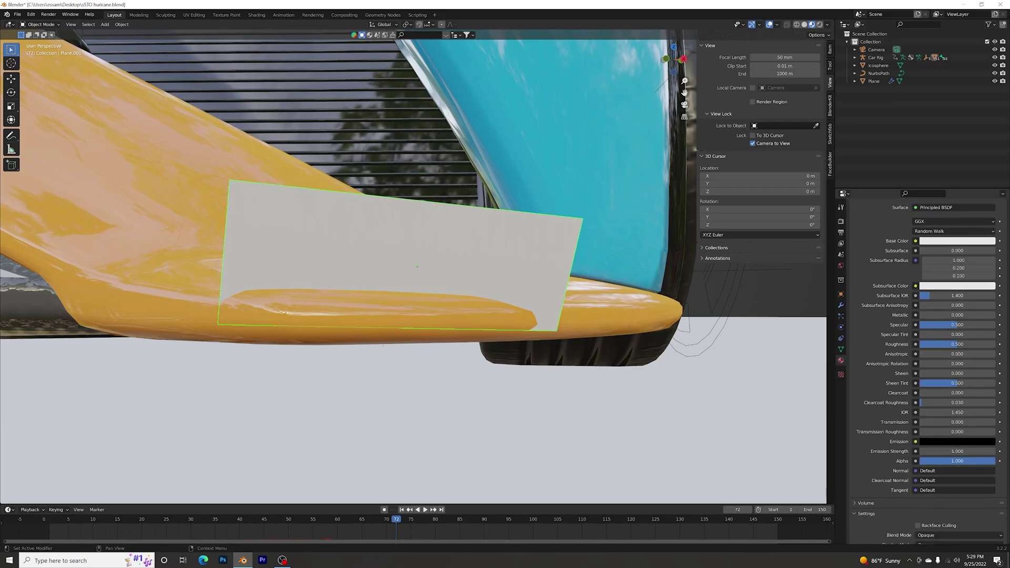
left_click_drag(973, 462, 902, 461)
left_click(772, 294)
middle_click_drag(678, 296, 655, 302)
scroll(656, 302, "down", 6)
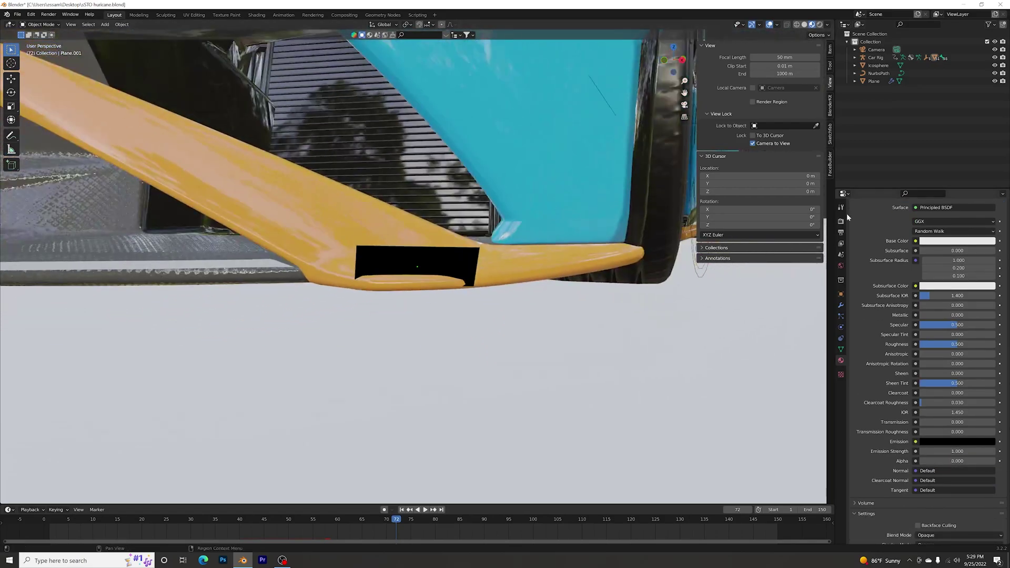
Step: Set the scene's render engine to Cycles
left_click(841, 221)
left_click(942, 220)
left_click(944, 253)
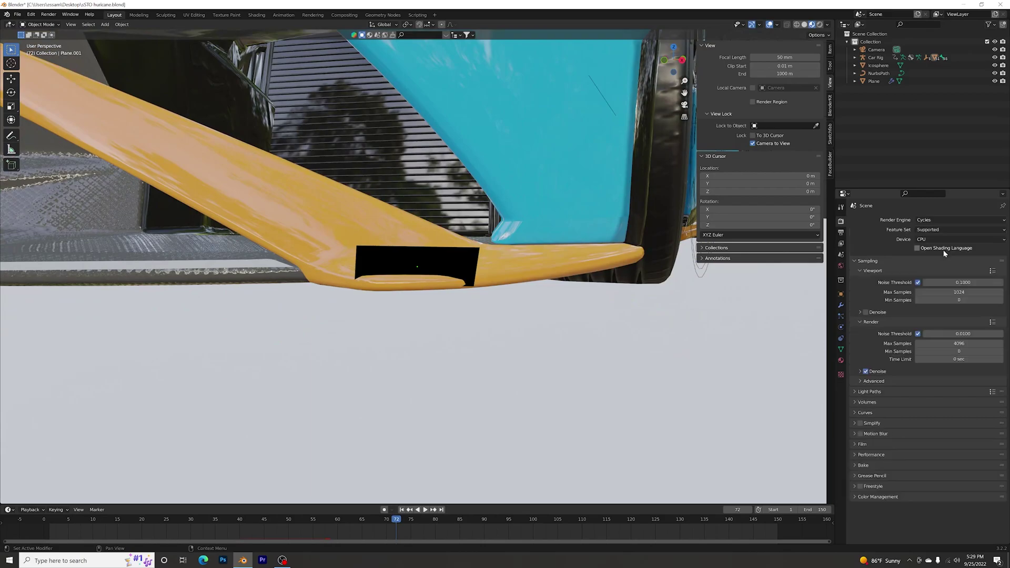
Step: Preview the car's front in Rendered shading, briefly comparing it with Material Preview
left_click(819, 25)
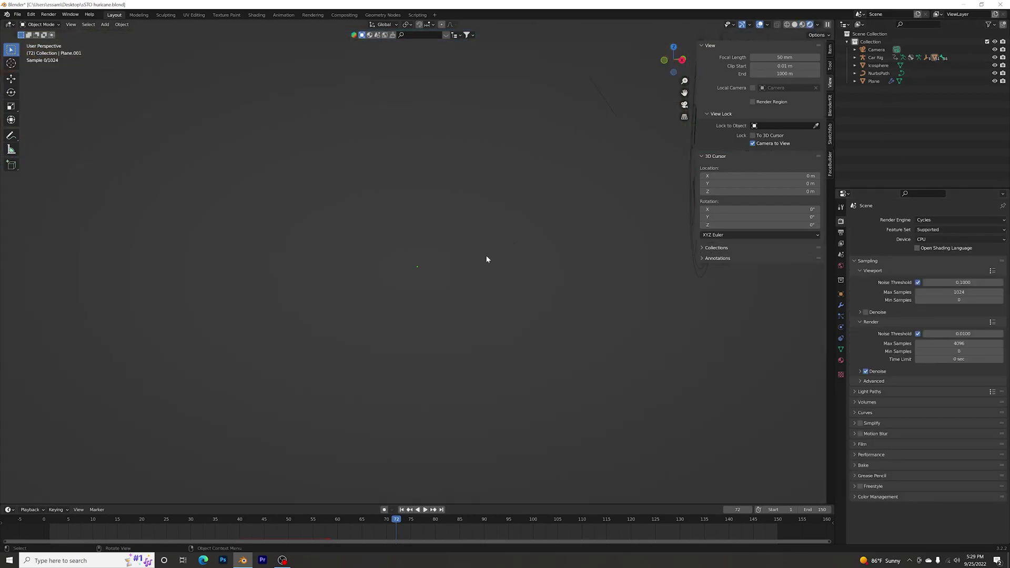
middle_click_drag(475, 273, 382, 275)
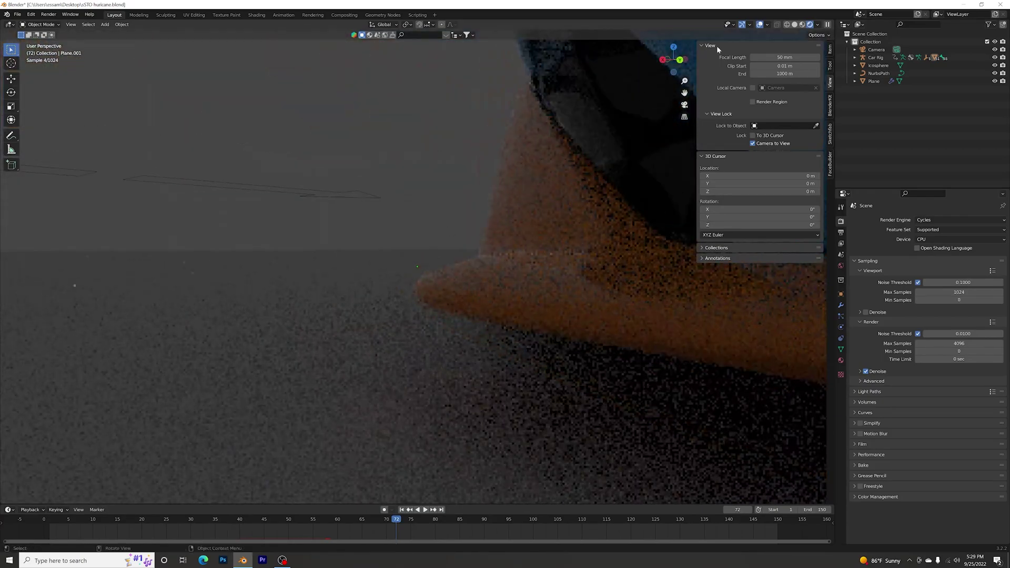
left_click(802, 25)
mouse_move(478, 278)
middle_mouse_down()
mouse_move(558, 273)
mouse_move(550, 305)
mouse_move(590, 295)
mouse_move(548, 288)
middle_mouse_up()
left_click(820, 25)
Step: Set the Cycles render device to GPU Compute
left_click(975, 240)
scroll(548, 288, "down", 6)
left_click_drag(397, 521, 321, 529)
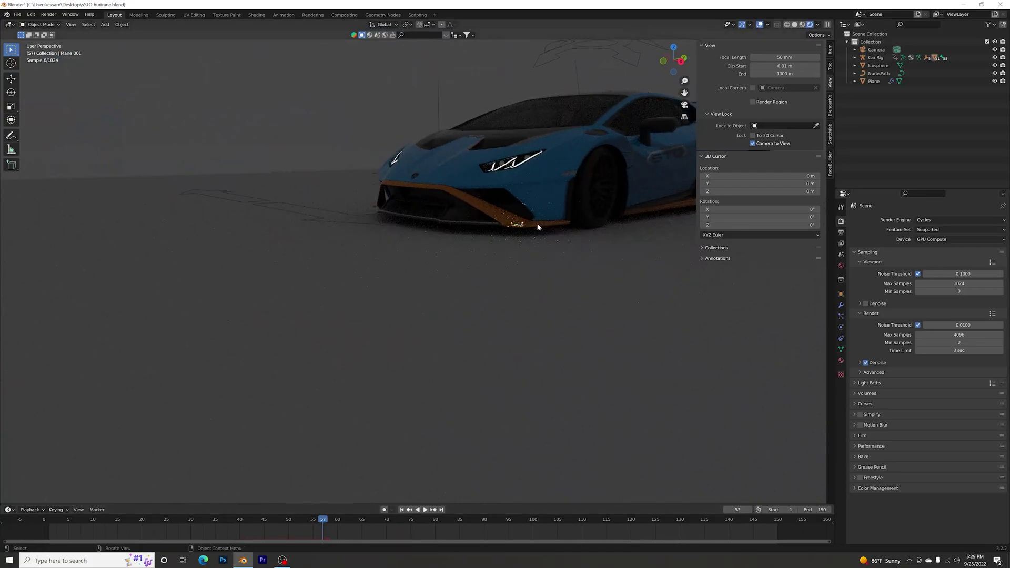
scroll(526, 221, "up", 2)
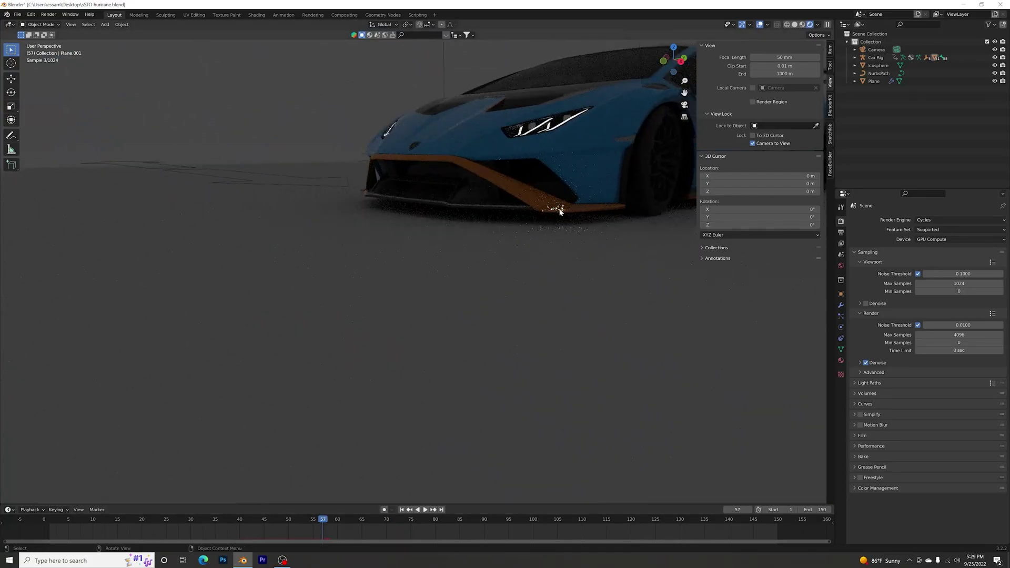
Step: Frame the emitter plane, scrub the timeline to check the sparks, then return to Solid shading
key("KP_Decimal")
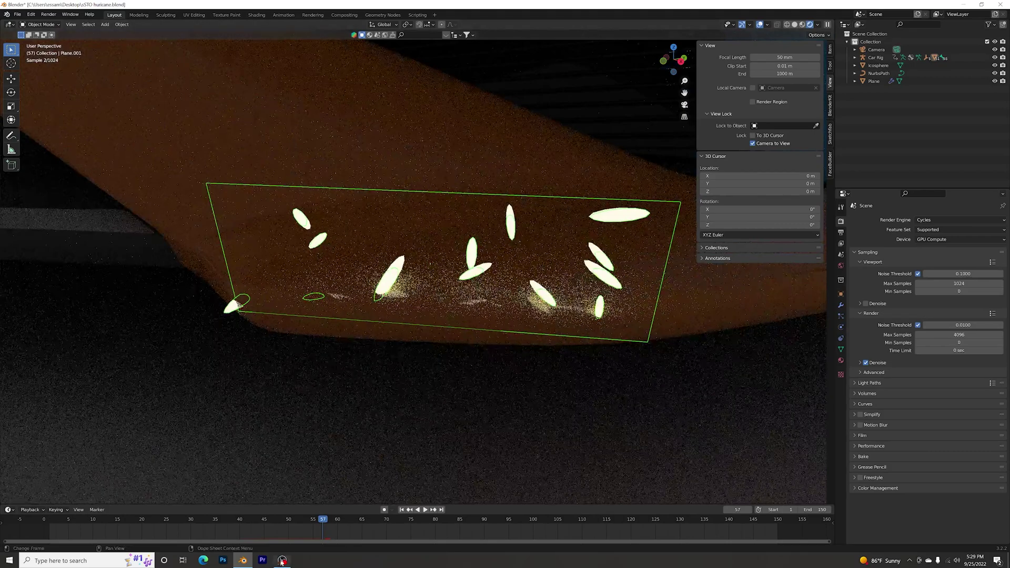
left_click_drag(318, 526, 303, 527)
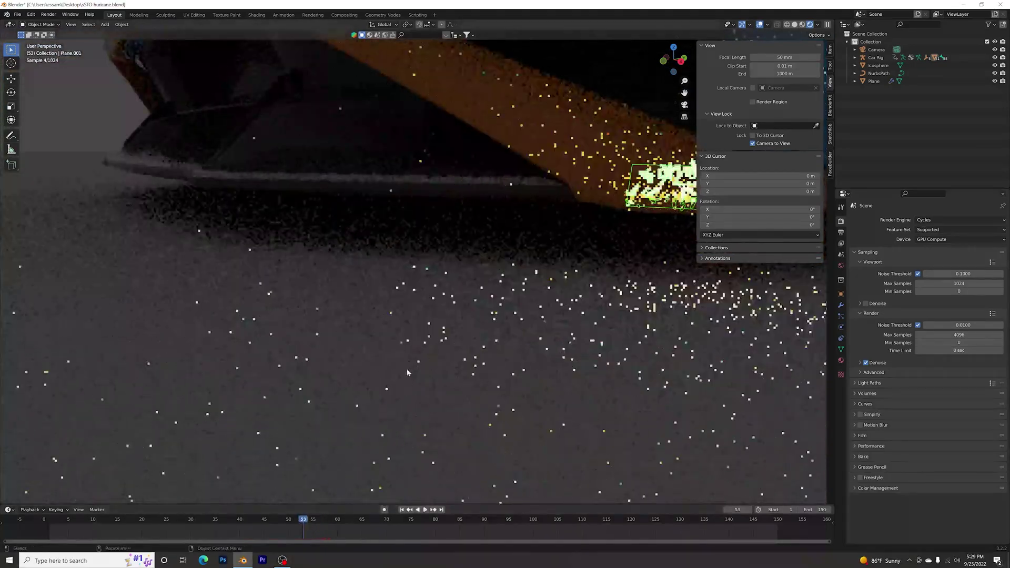
left_click(795, 25)
scroll(503, 232, "down", 5)
mouse_move(301, 525)
left_mouse_down()
mouse_move(203, 524)
mouse_move(293, 525)
left_mouse_up()
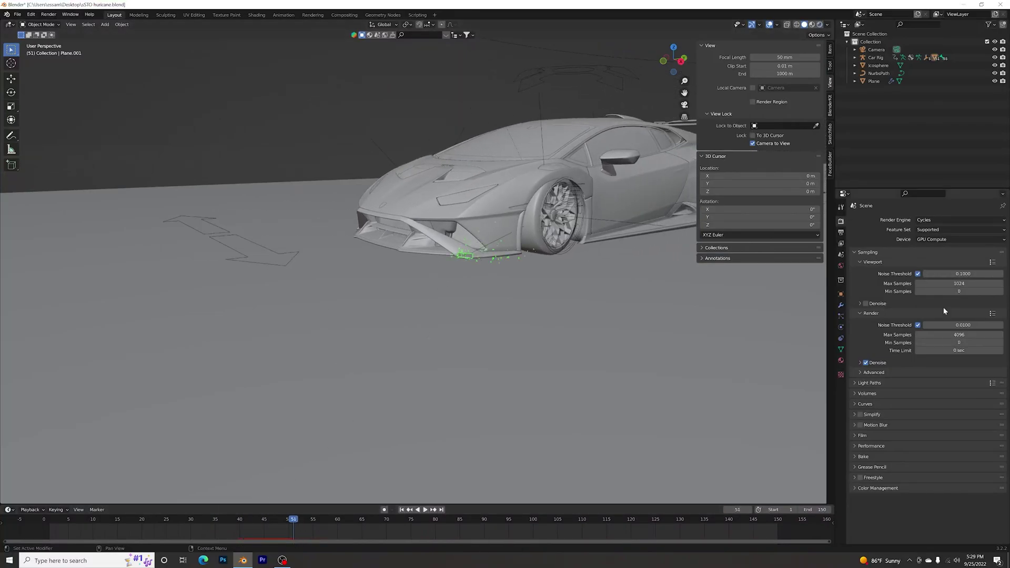
Step: Bake Plane.001's spark particle simulation from the Cache panel
left_click(841, 315)
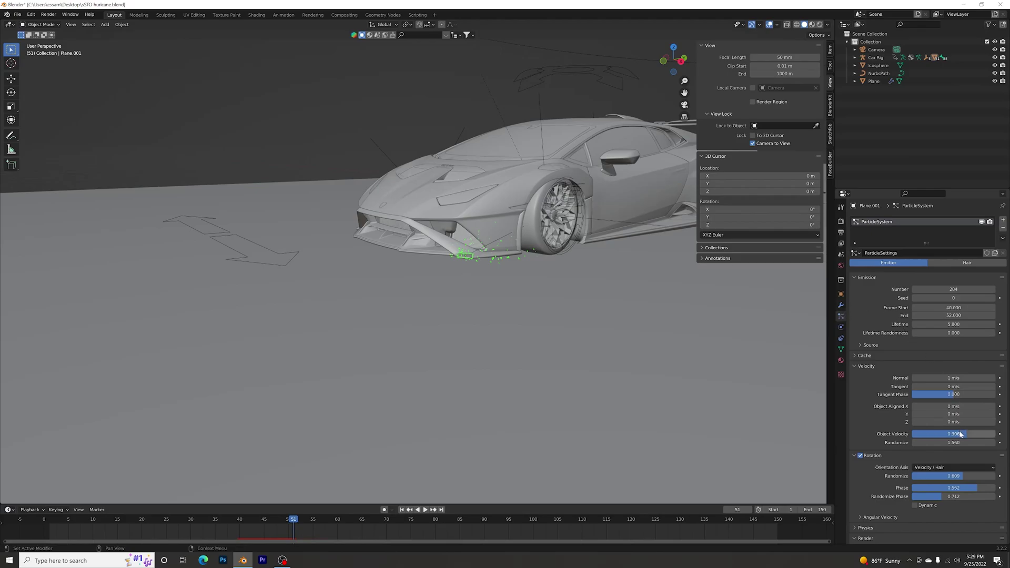
scroll(877, 440, "down", 8)
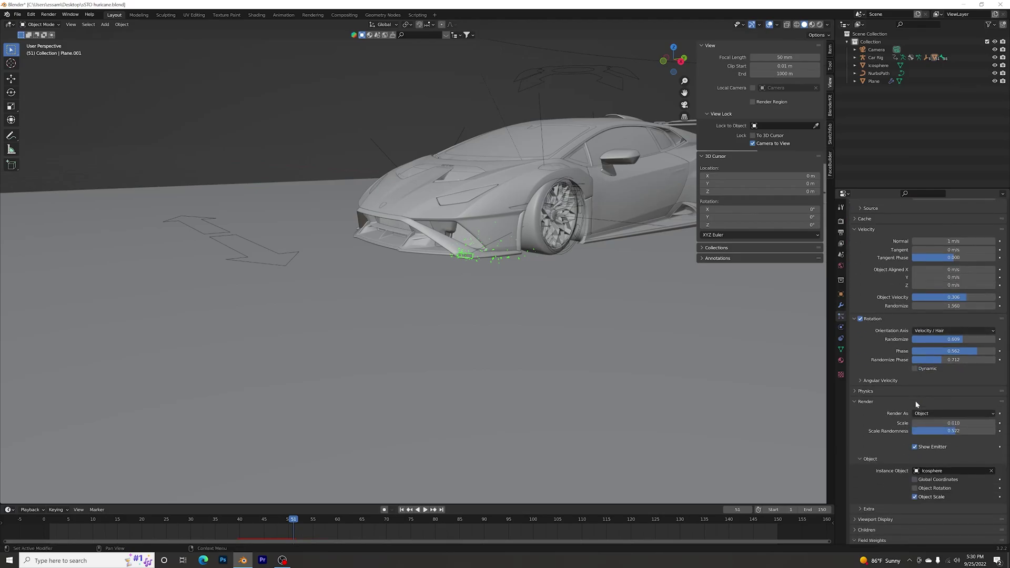
scroll(916, 405, "up", 4)
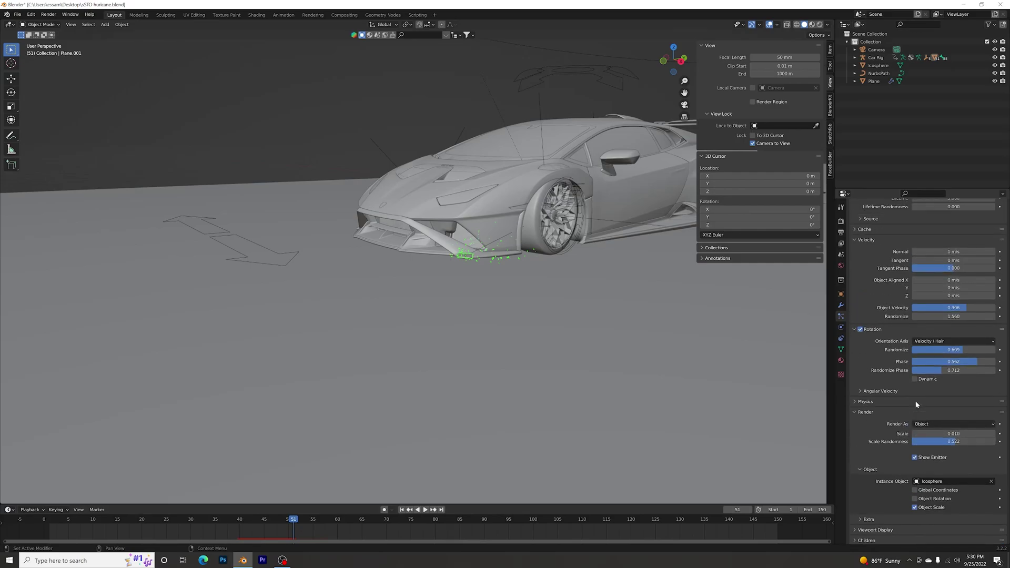
left_click(861, 251)
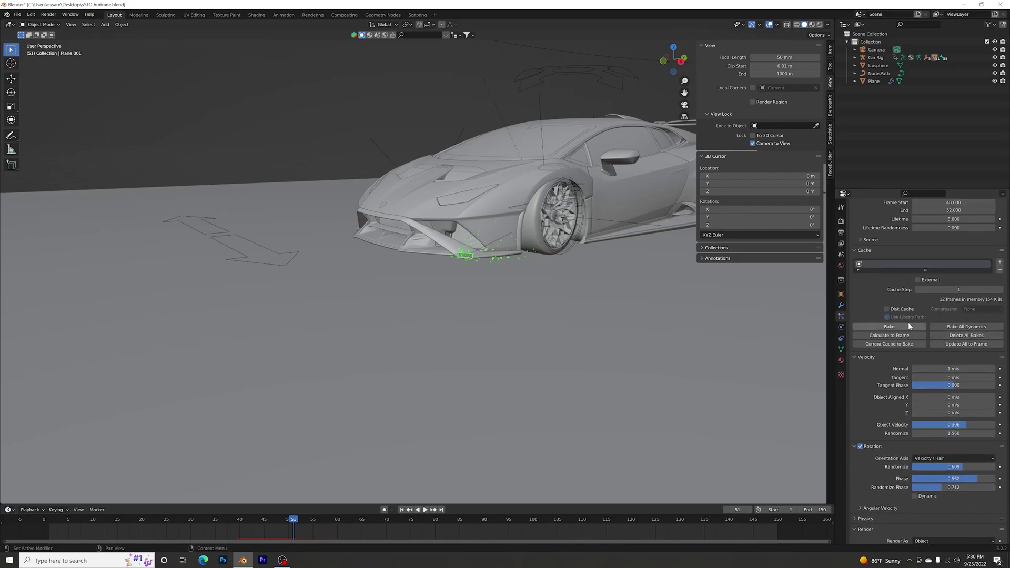
left_click(909, 328)
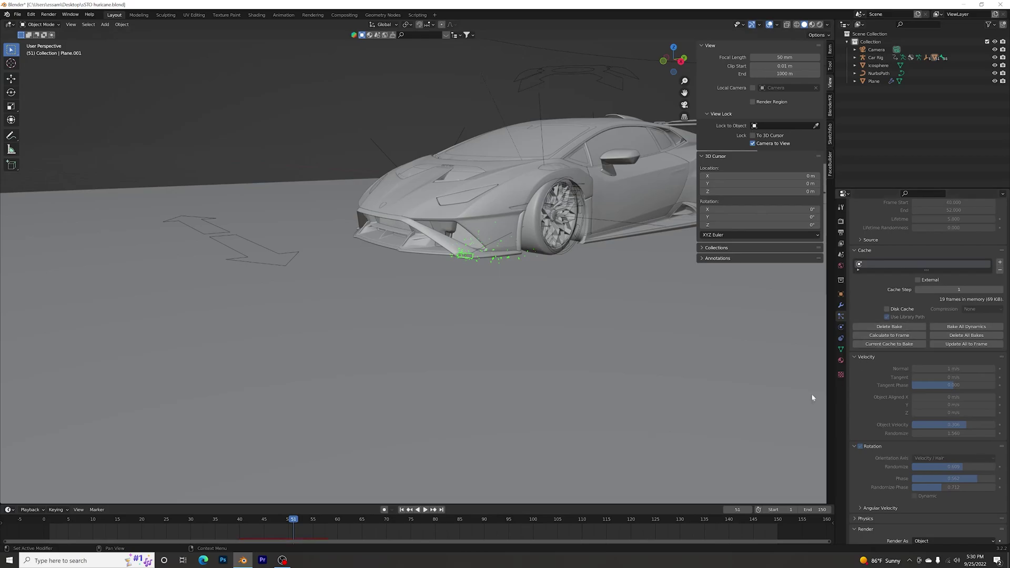
Step: Switch to Material Preview, rewind to about frame 36 and play the sparks
left_click(812, 25)
scroll(361, 462, "up", 3)
left_click_drag(294, 521, 215, 527)
key("space")
key("space")
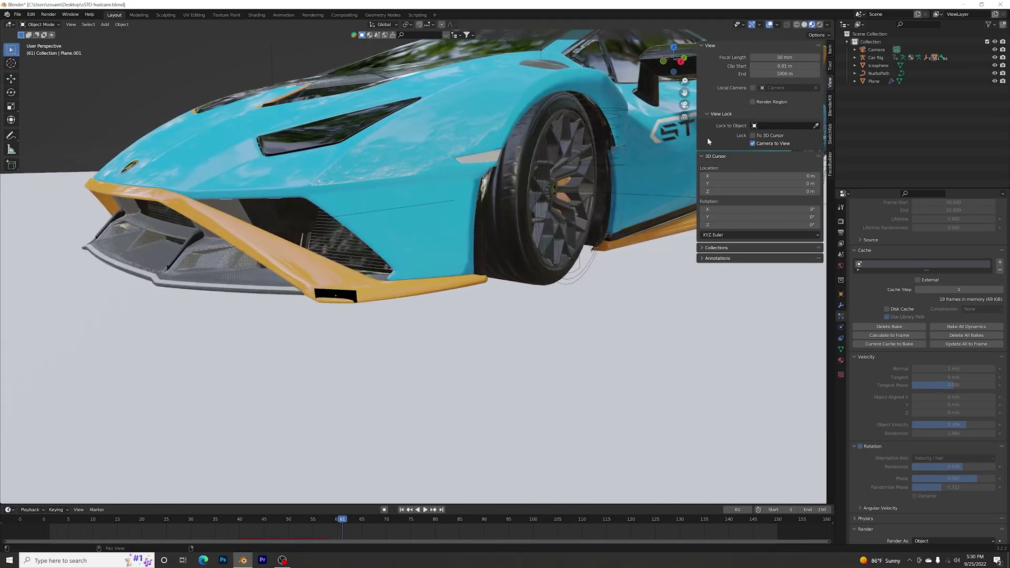
Step: Check the camera view, save the blend file, and rewind from frame 130 to 96
left_click(683, 105)
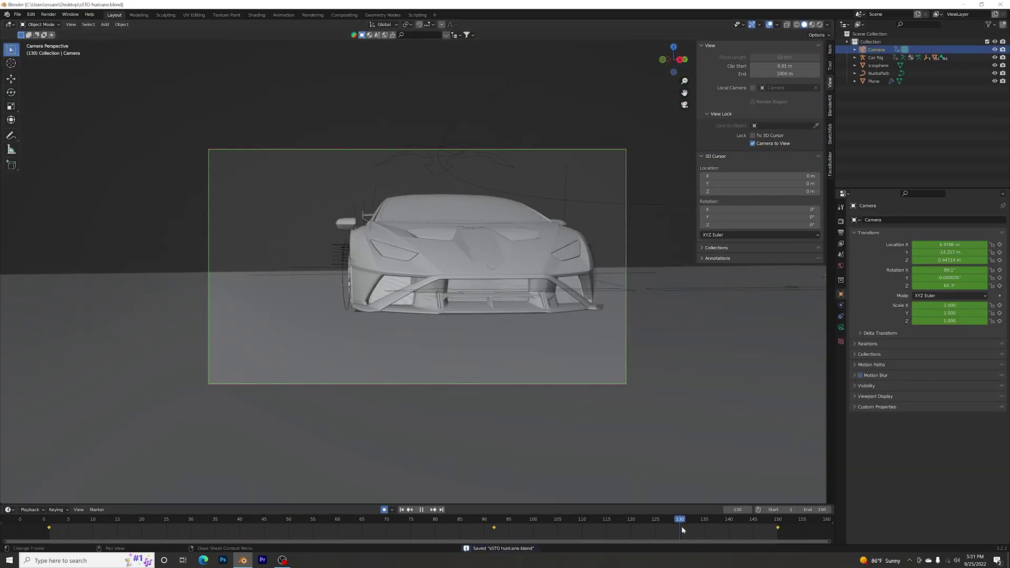
key("ctrl+s")
left_click(683, 105)
scroll(541, 324, "down", 6)
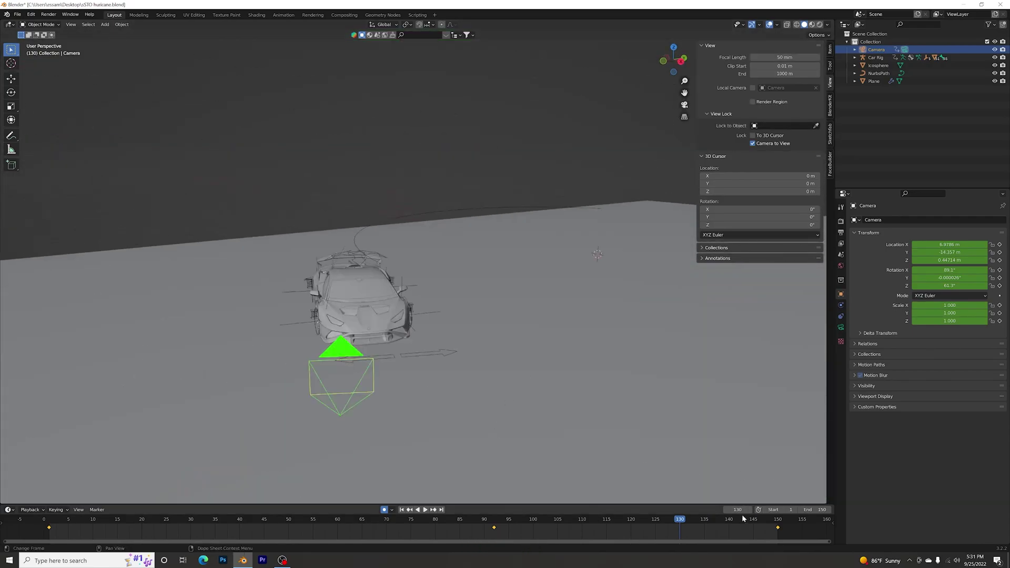
left_click_drag(684, 520, 316, 513)
Step: View the glowing sparks through the scene camera, then return to Solid shading
left_click(684, 105)
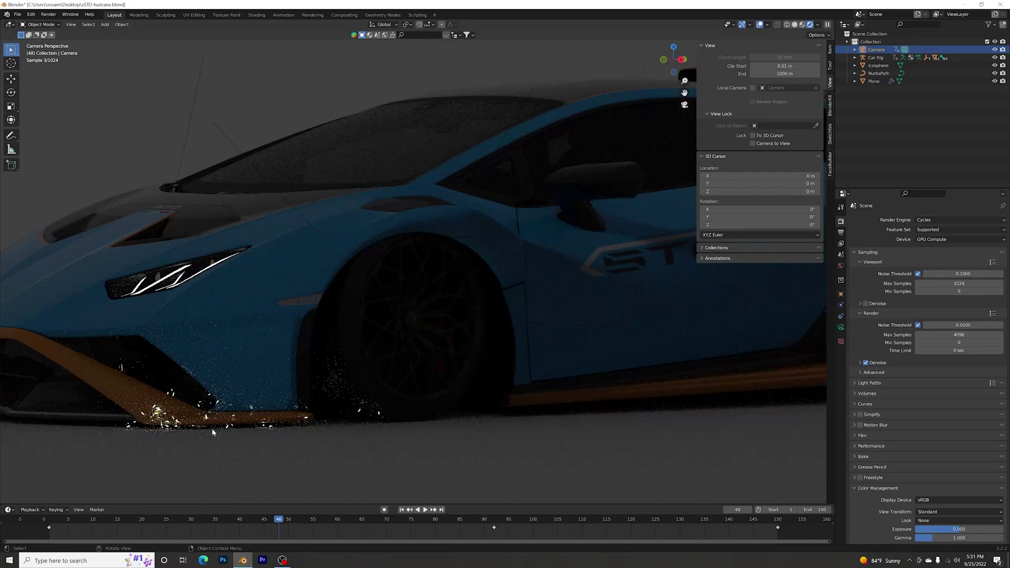
scroll(159, 419, "down", 3)
scroll(159, 419, "up", 3)
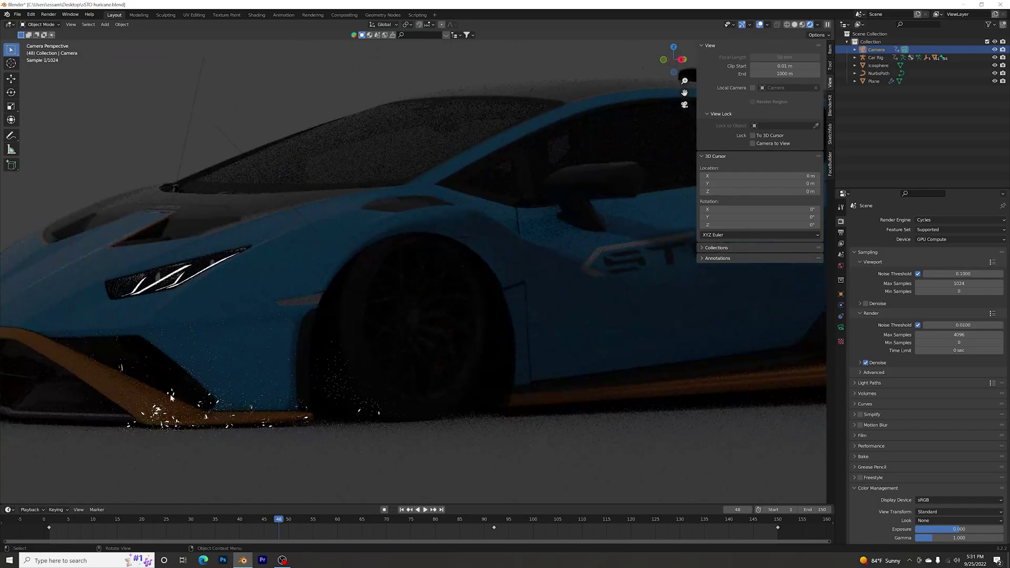
scroll(491, 396, "down", 4)
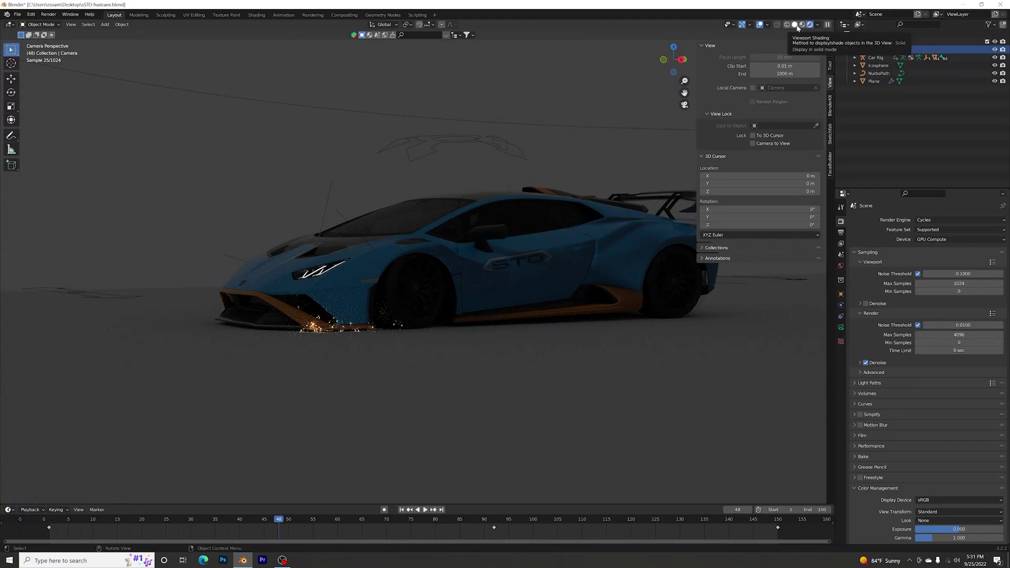
left_click(795, 24)
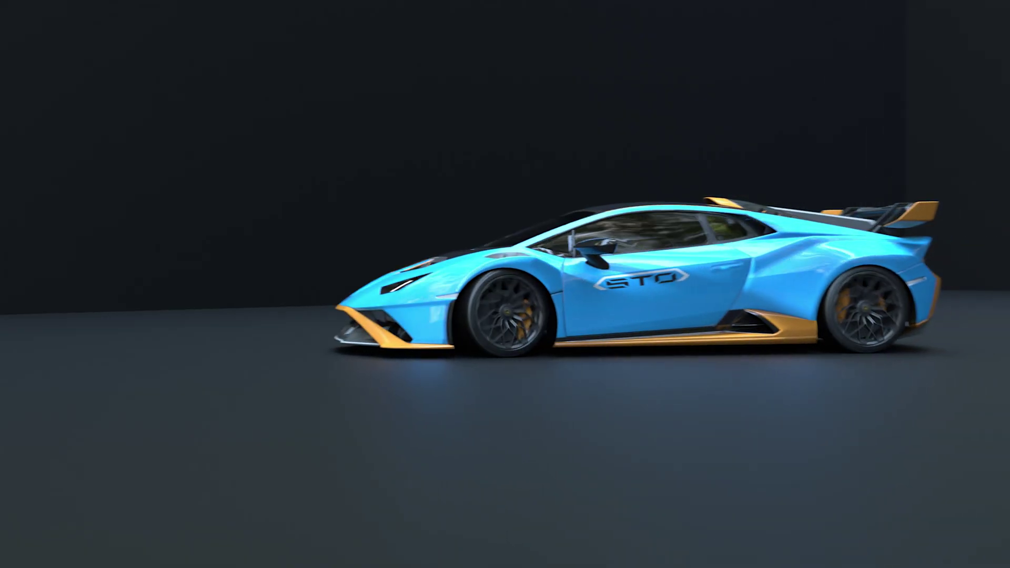